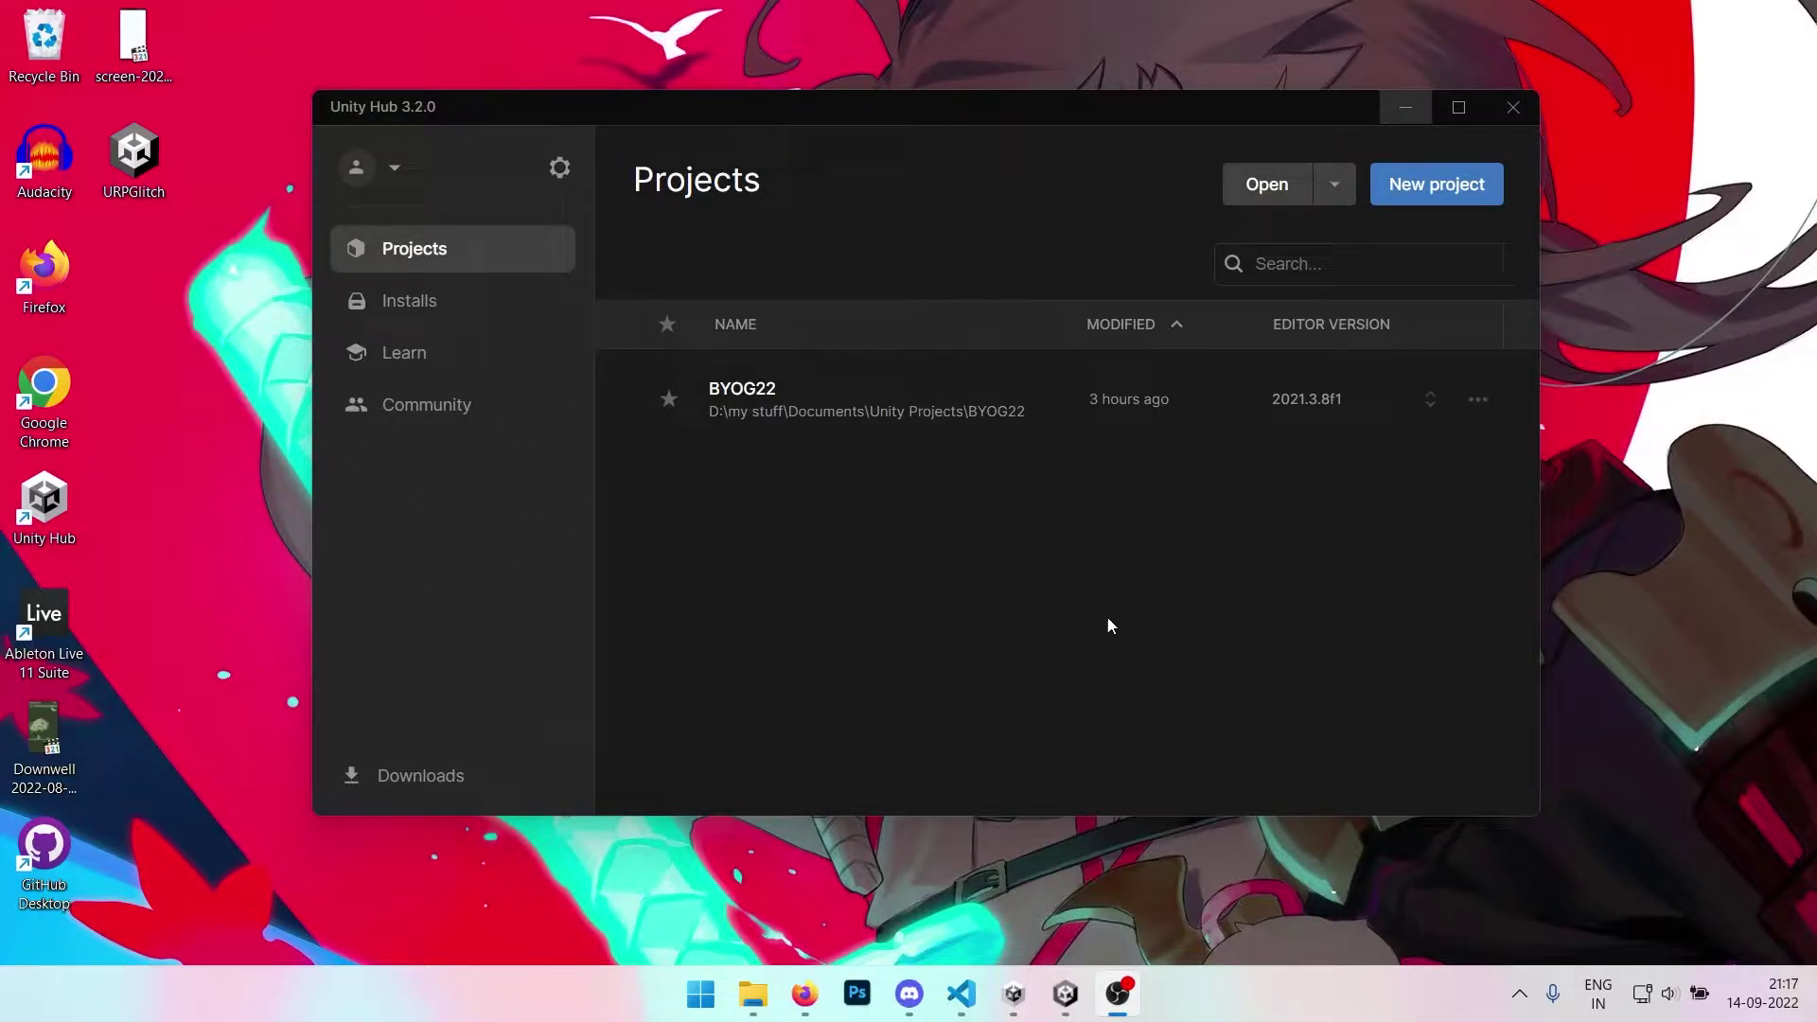
Create a new project from the 2D (URP) template and place the URPGlitch icon beside Firefox
click(1476, 180)
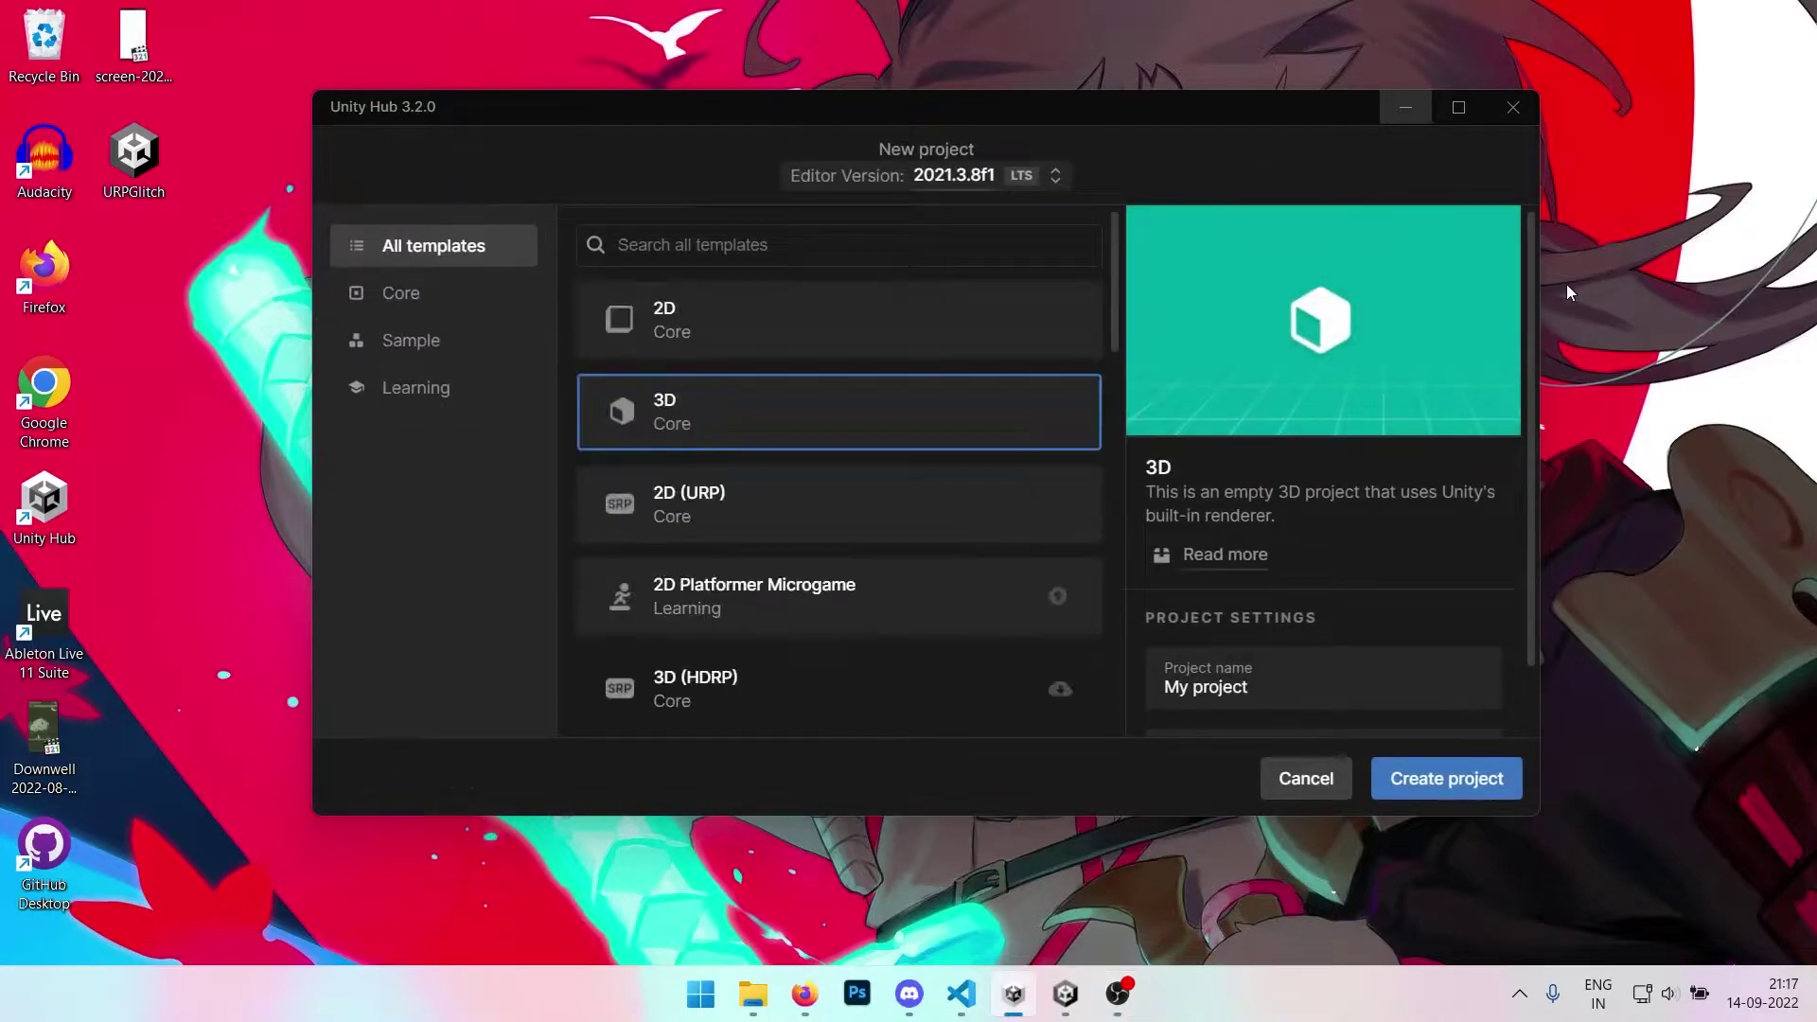
scroll(998, 524, down, 3)
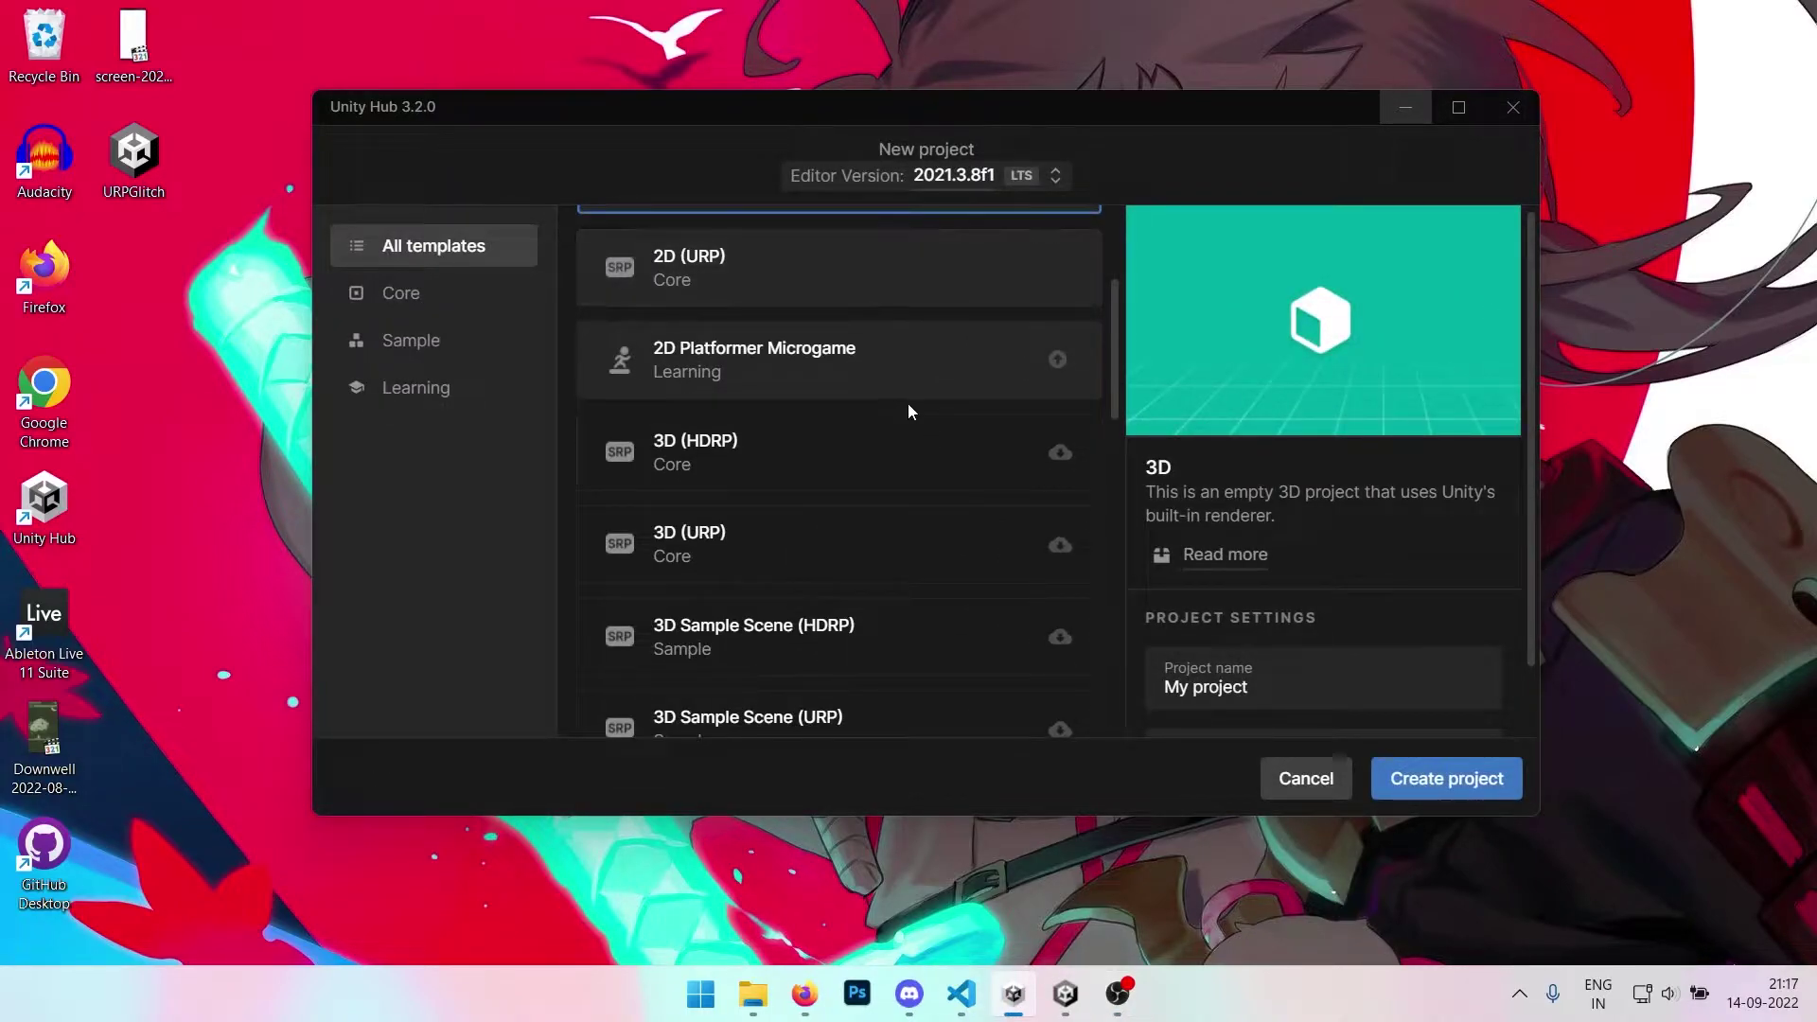
scroll(911, 411, up, 1)
click(908, 394)
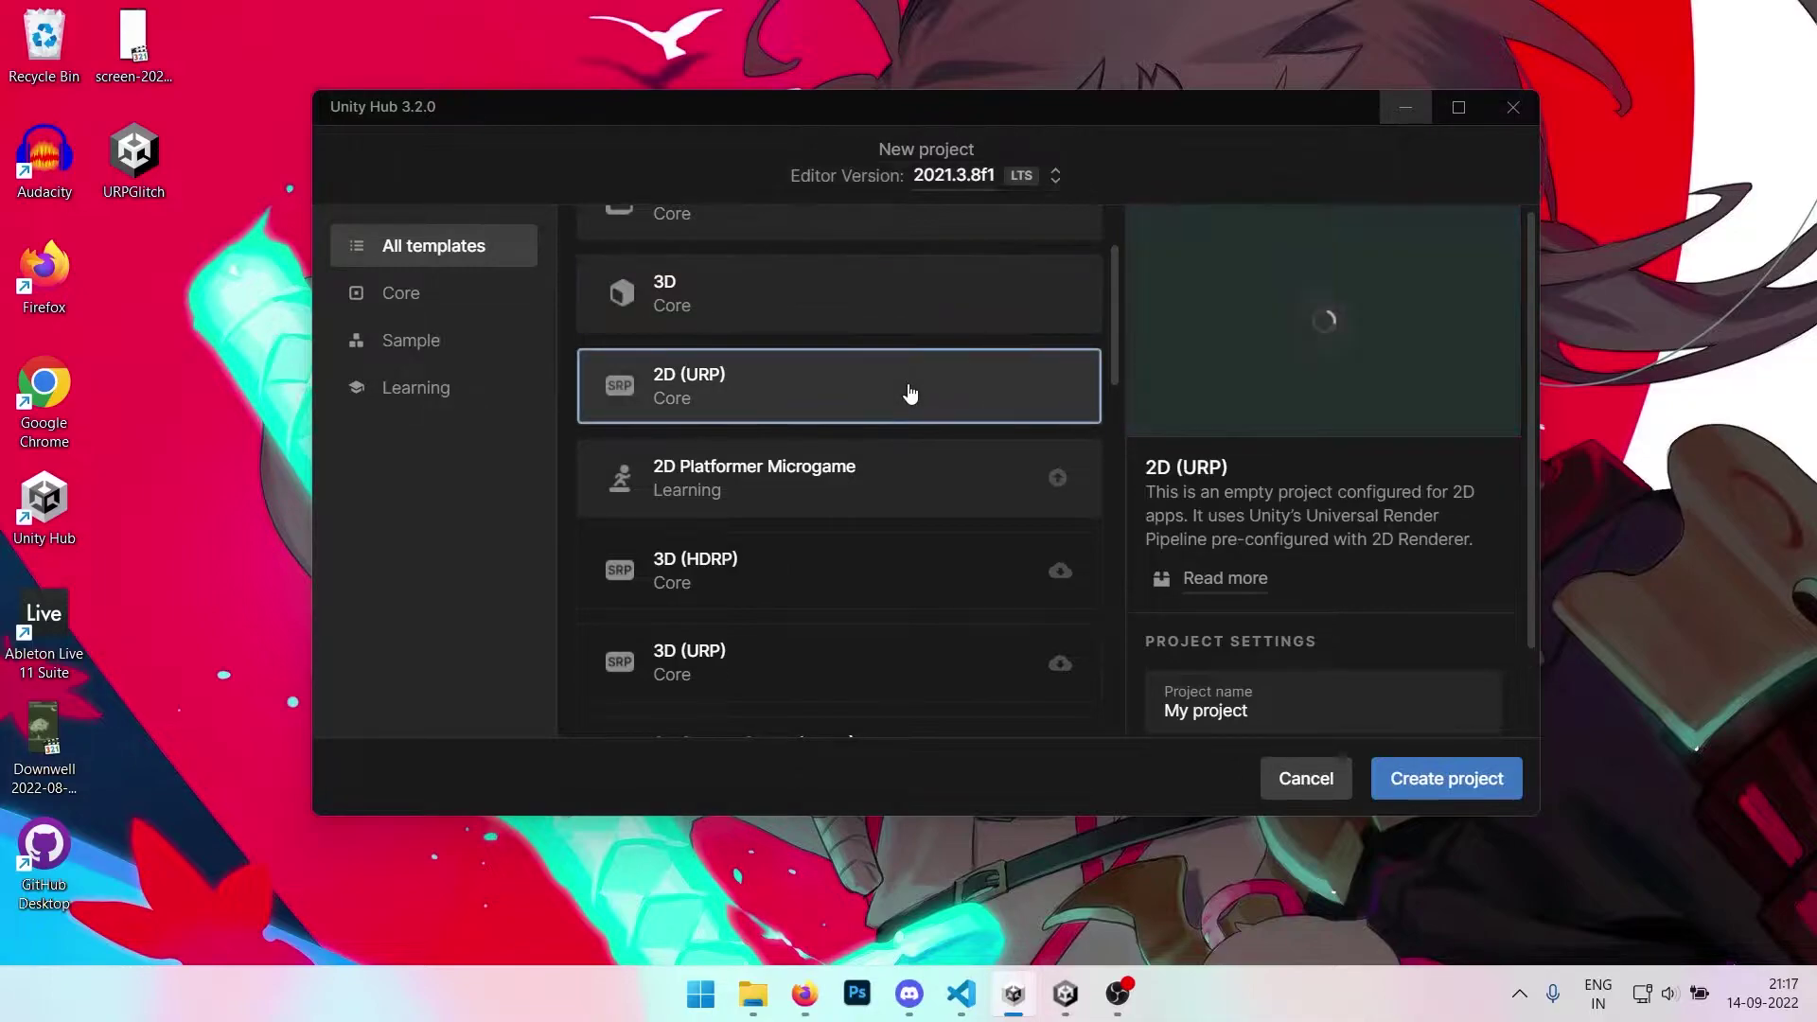
click(1462, 787)
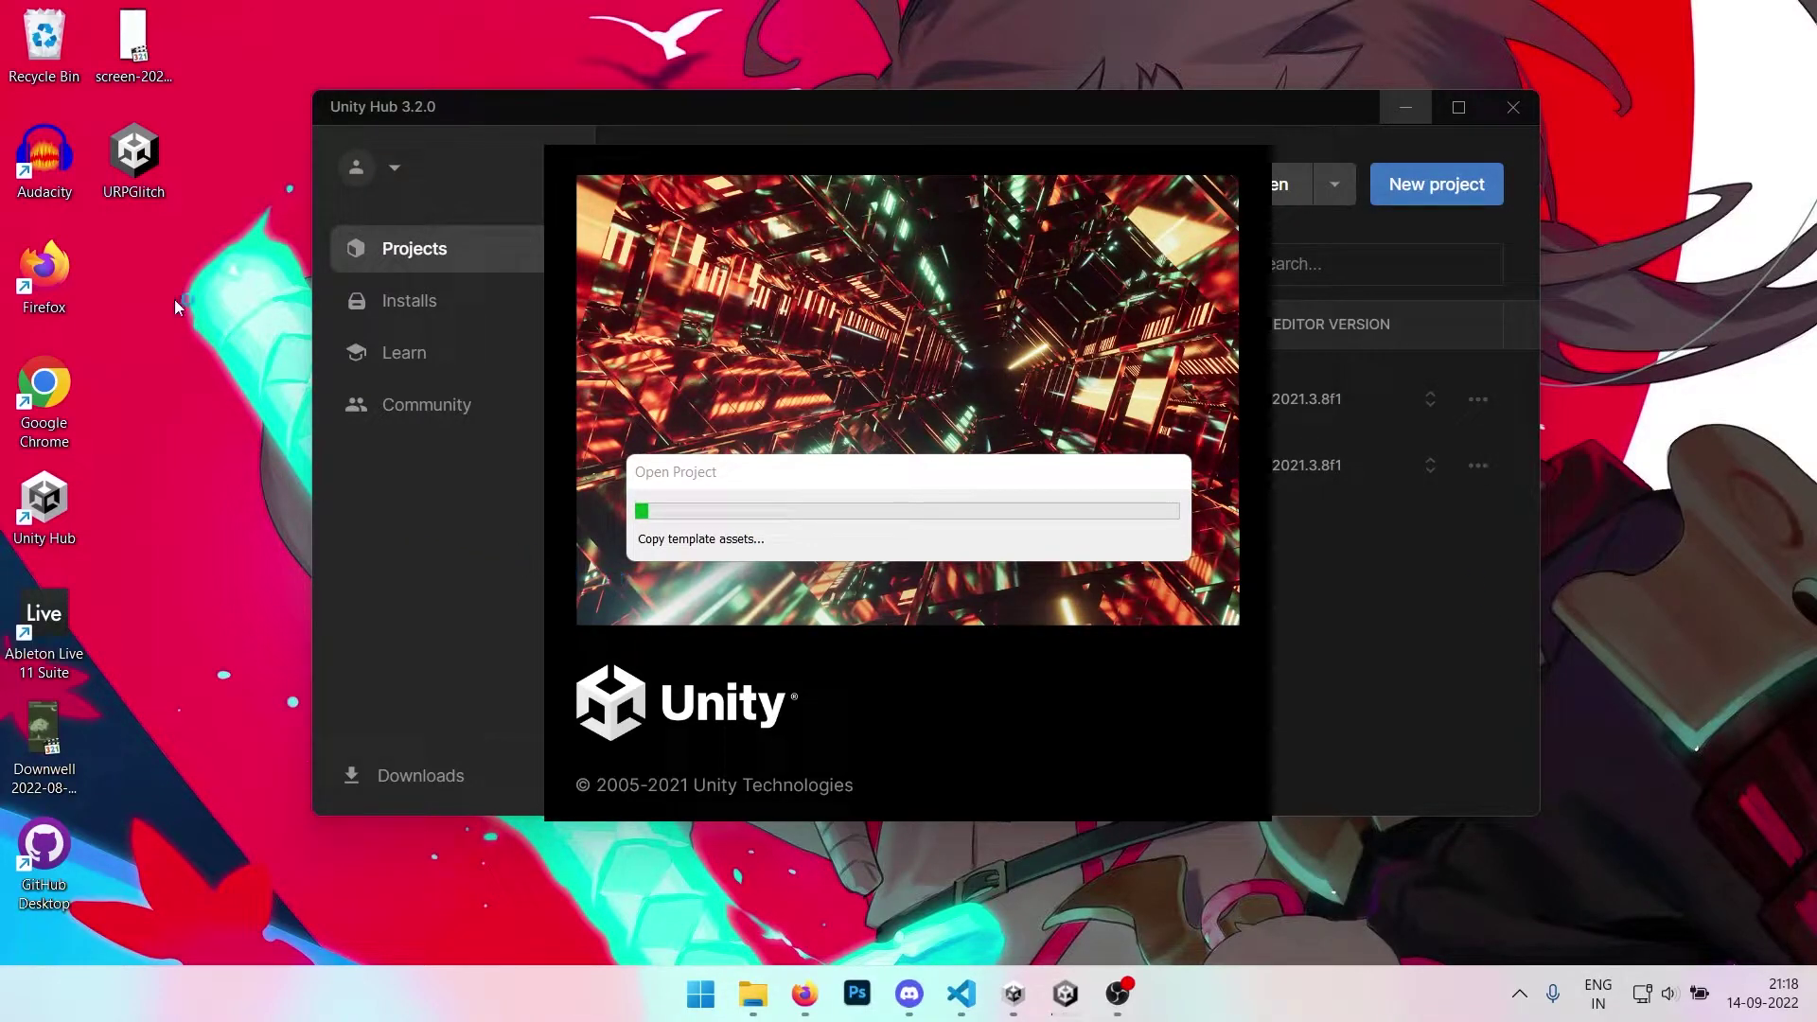
mouse_move(137, 161)
mouse_down()
mouse_move(158, 269)
mouse_move(169, 175)
mouse_up()
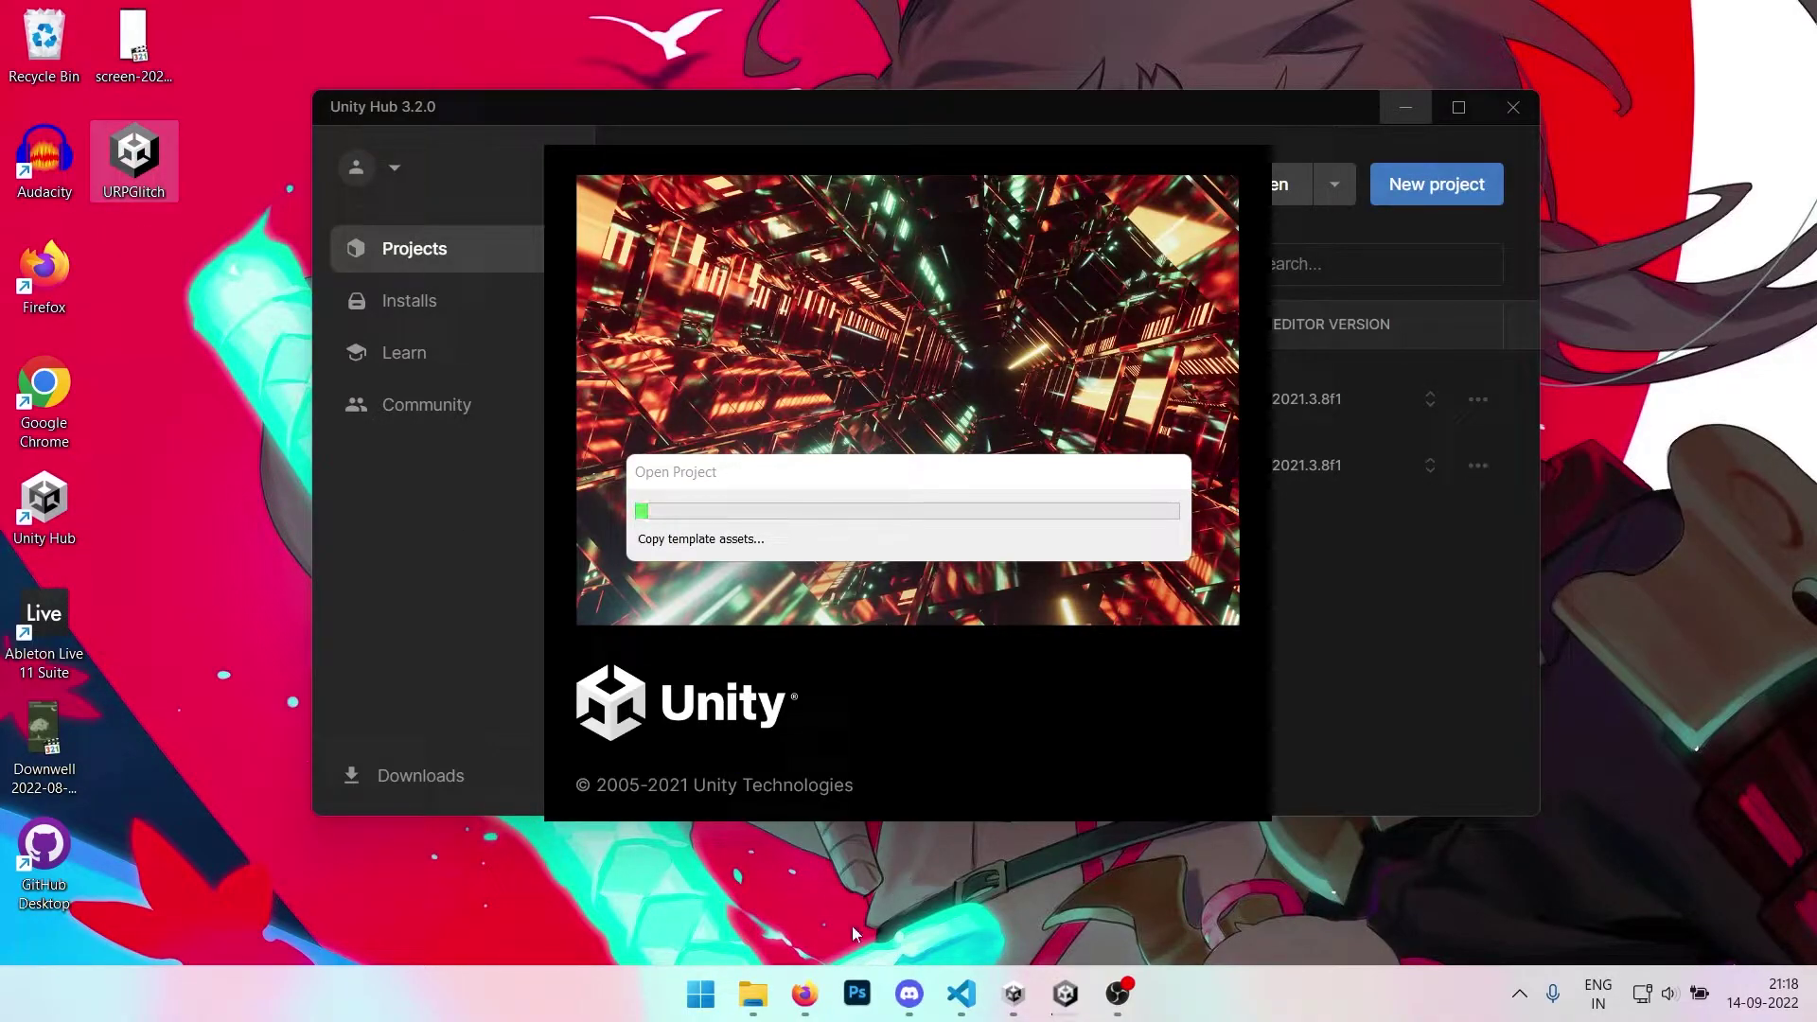
Bring up Firefox and scroll through the URPGlitch GitHub repository page
mouse_move(804, 994)
click(885, 840)
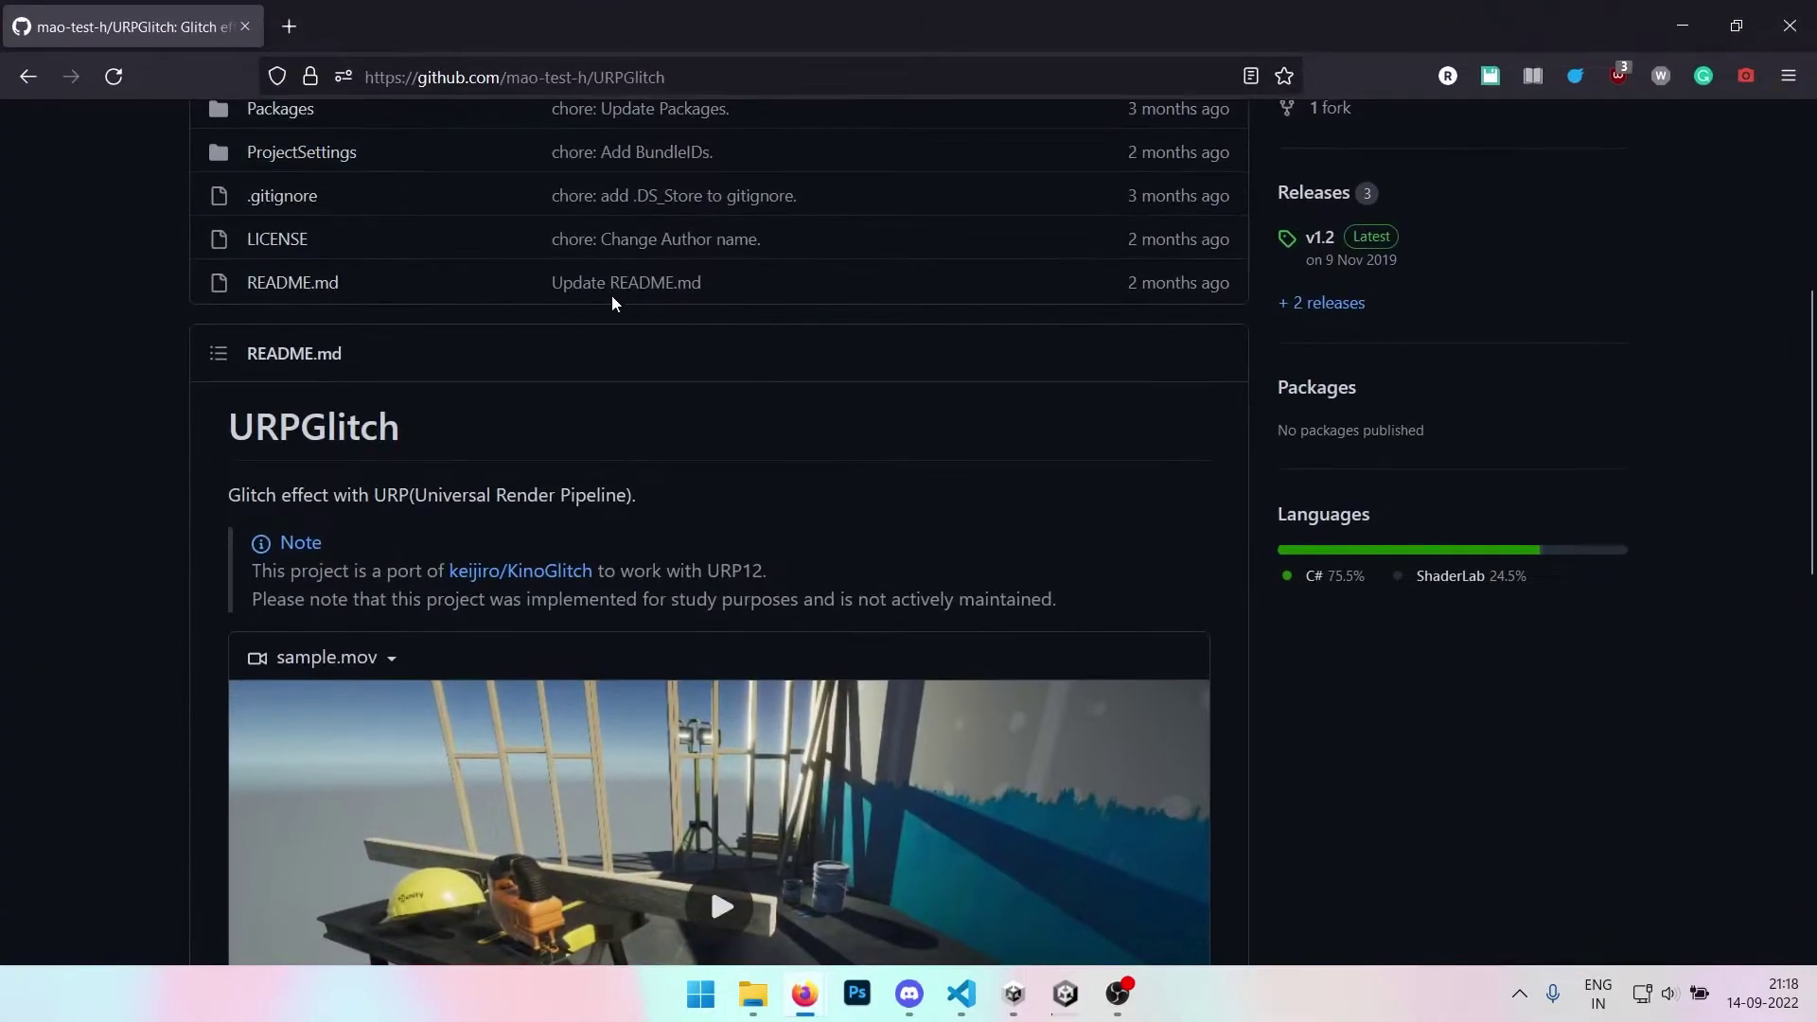
scroll(791, 532, down, 5)
scroll(880, 558, up, 8)
scroll(879, 561, up, 2)
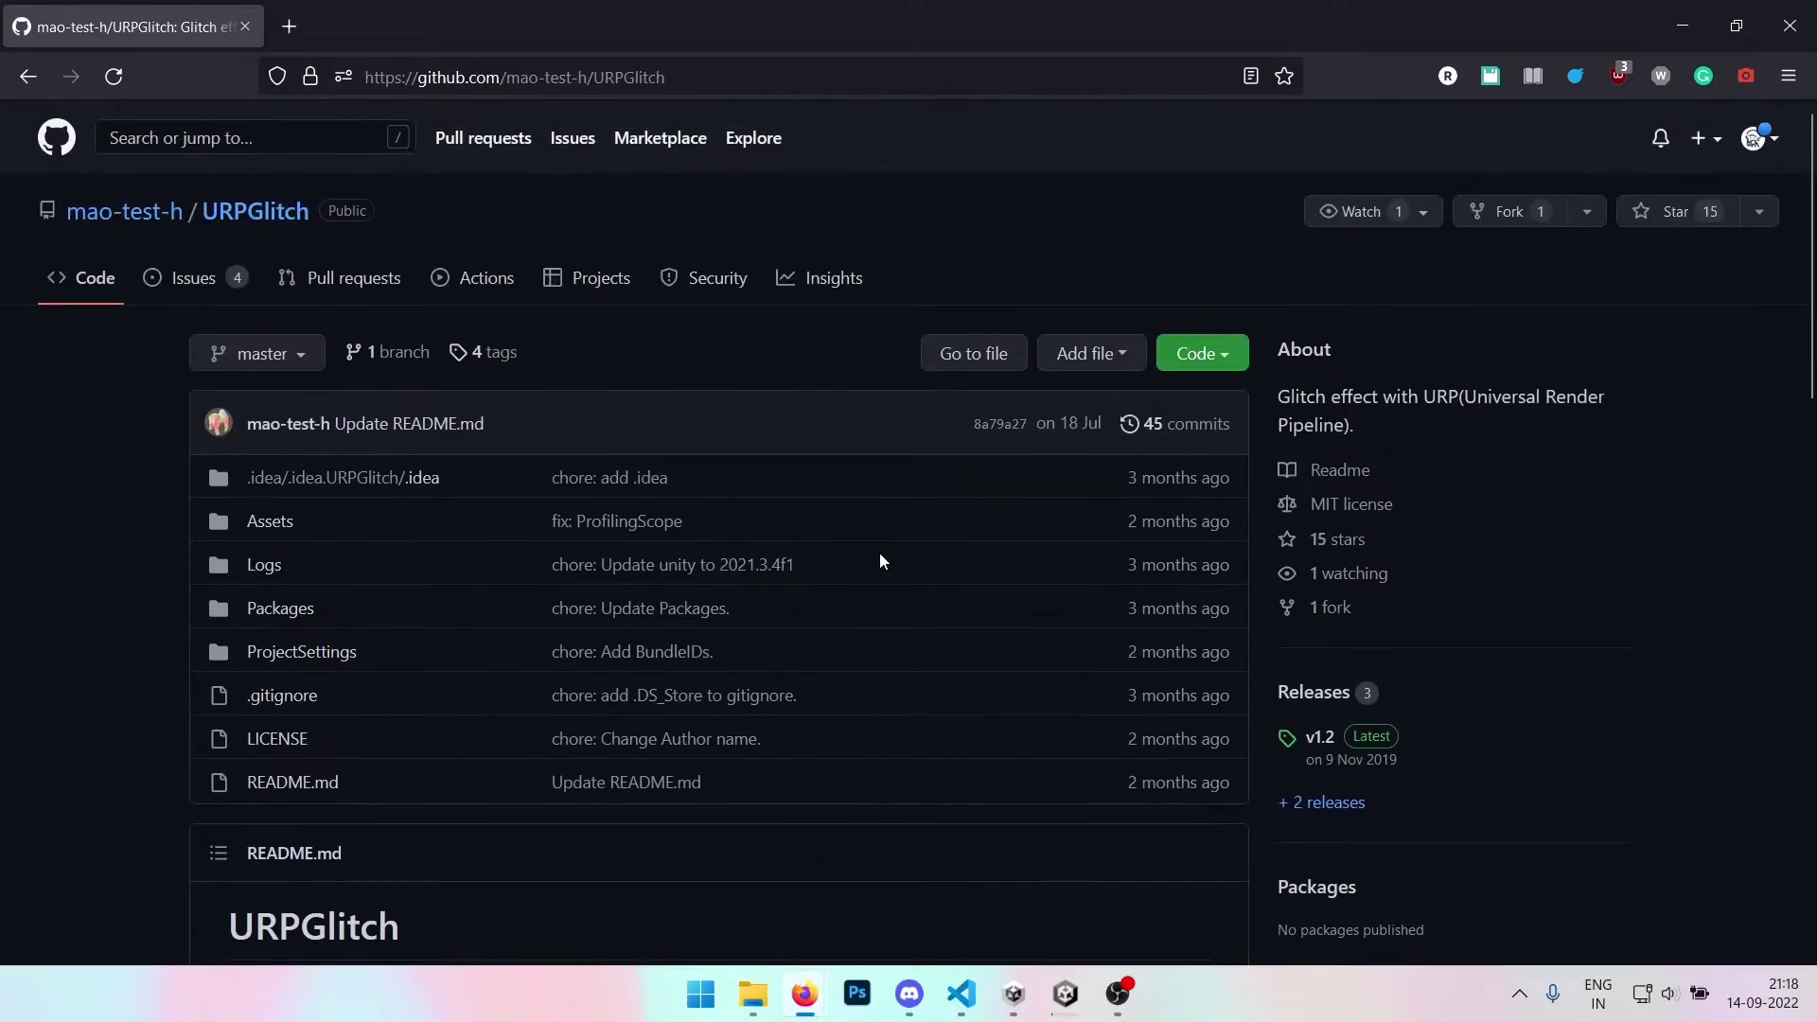
scroll(624, 379, down, 5)
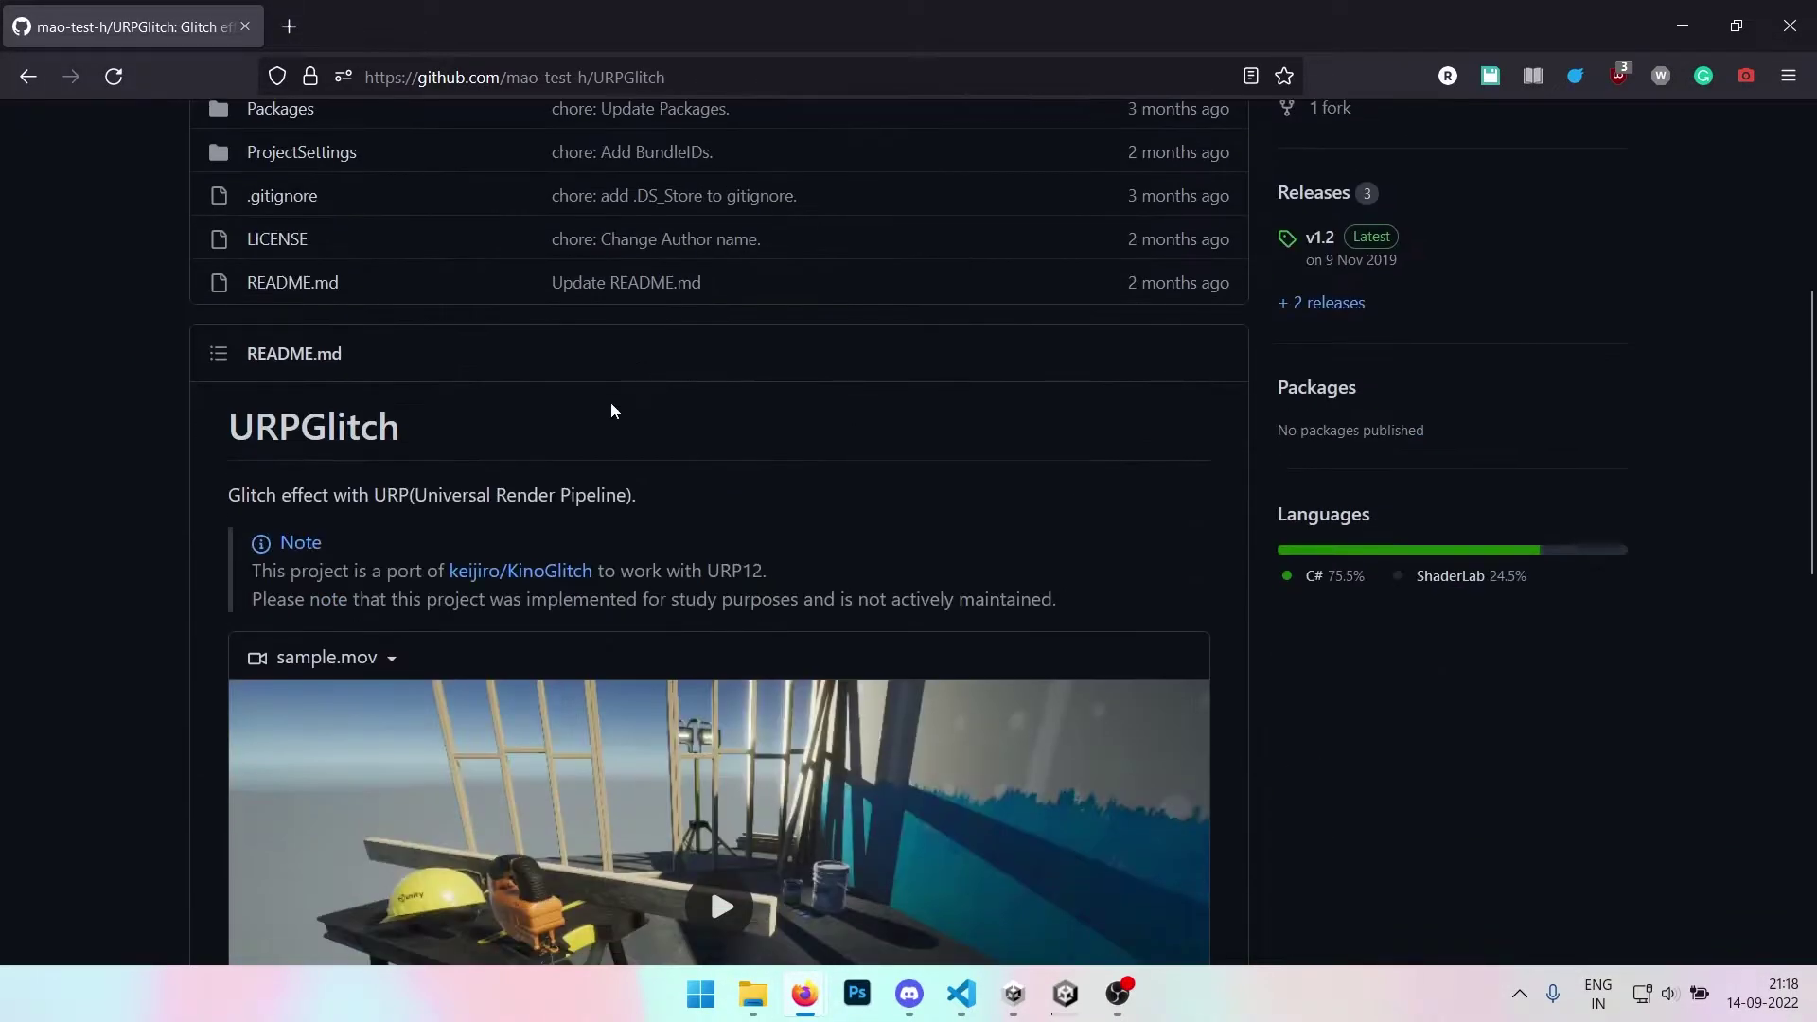
scroll(524, 373, down, 2)
scroll(589, 338, up, 7)
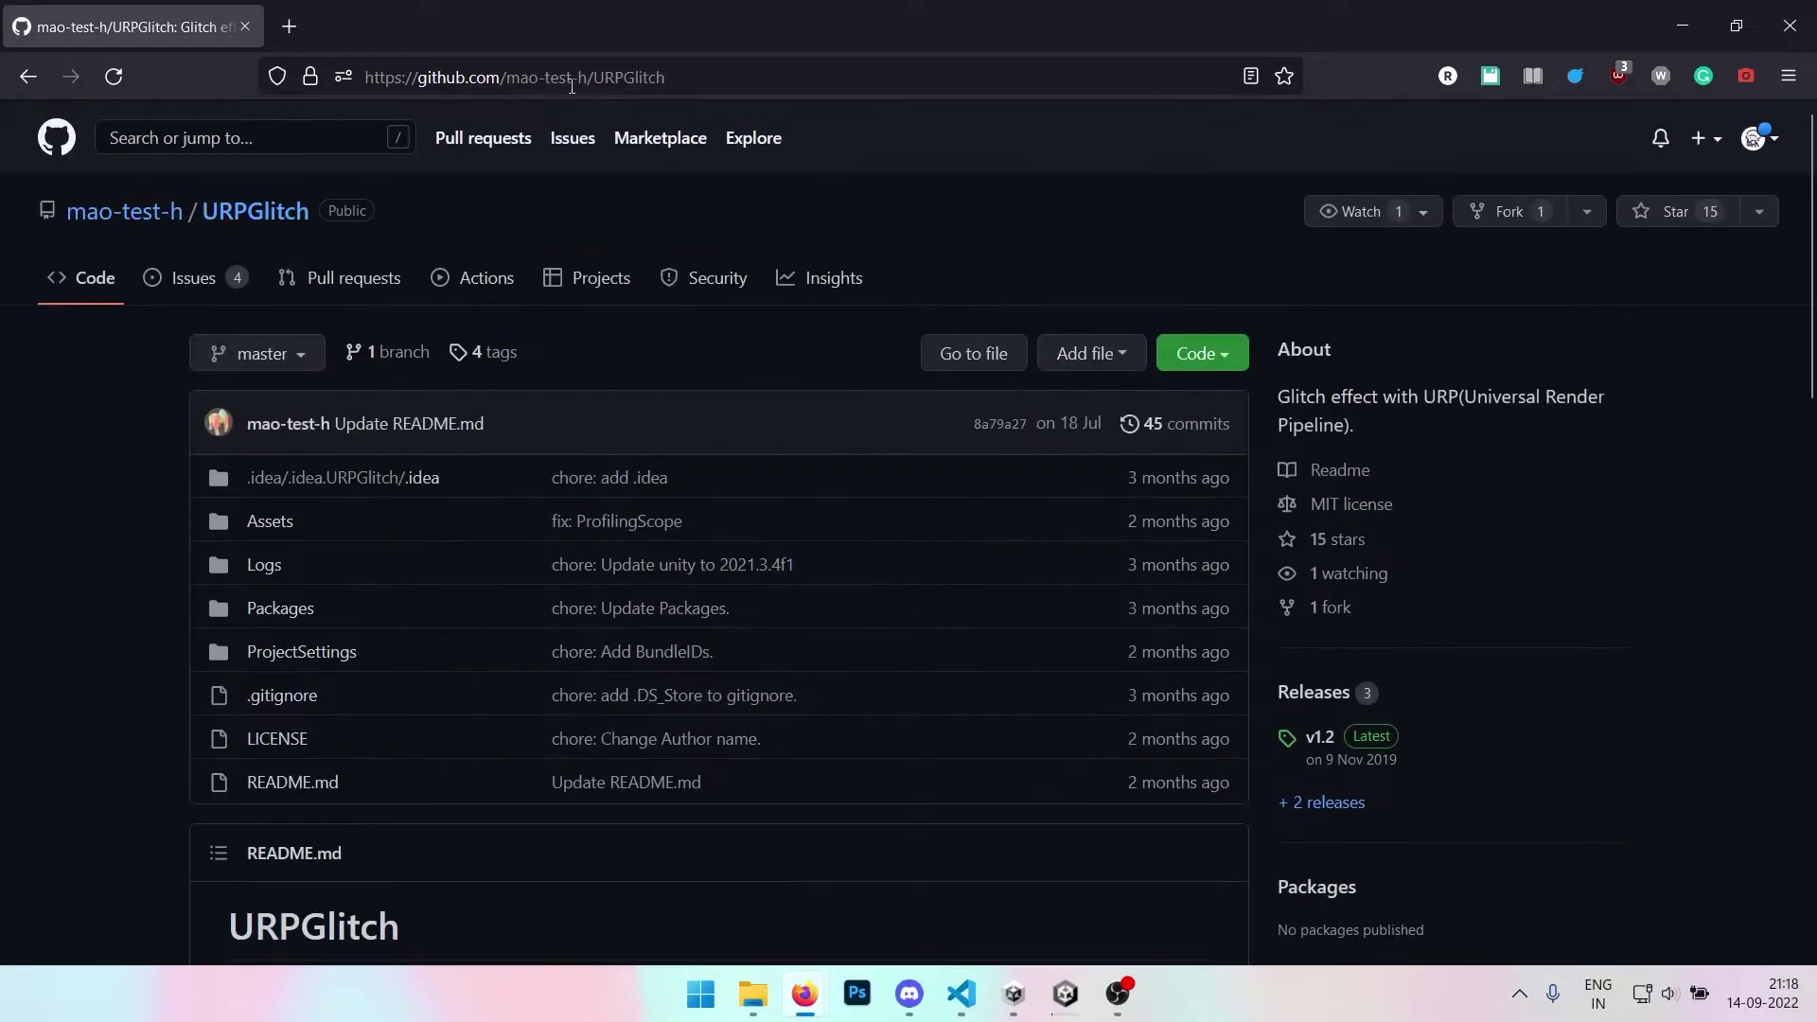
scroll(720, 393, down, 3)
View the keijiro/KinoGlitch repository in a new tab, close it, and minimize Firefox
middle_click(568, 698)
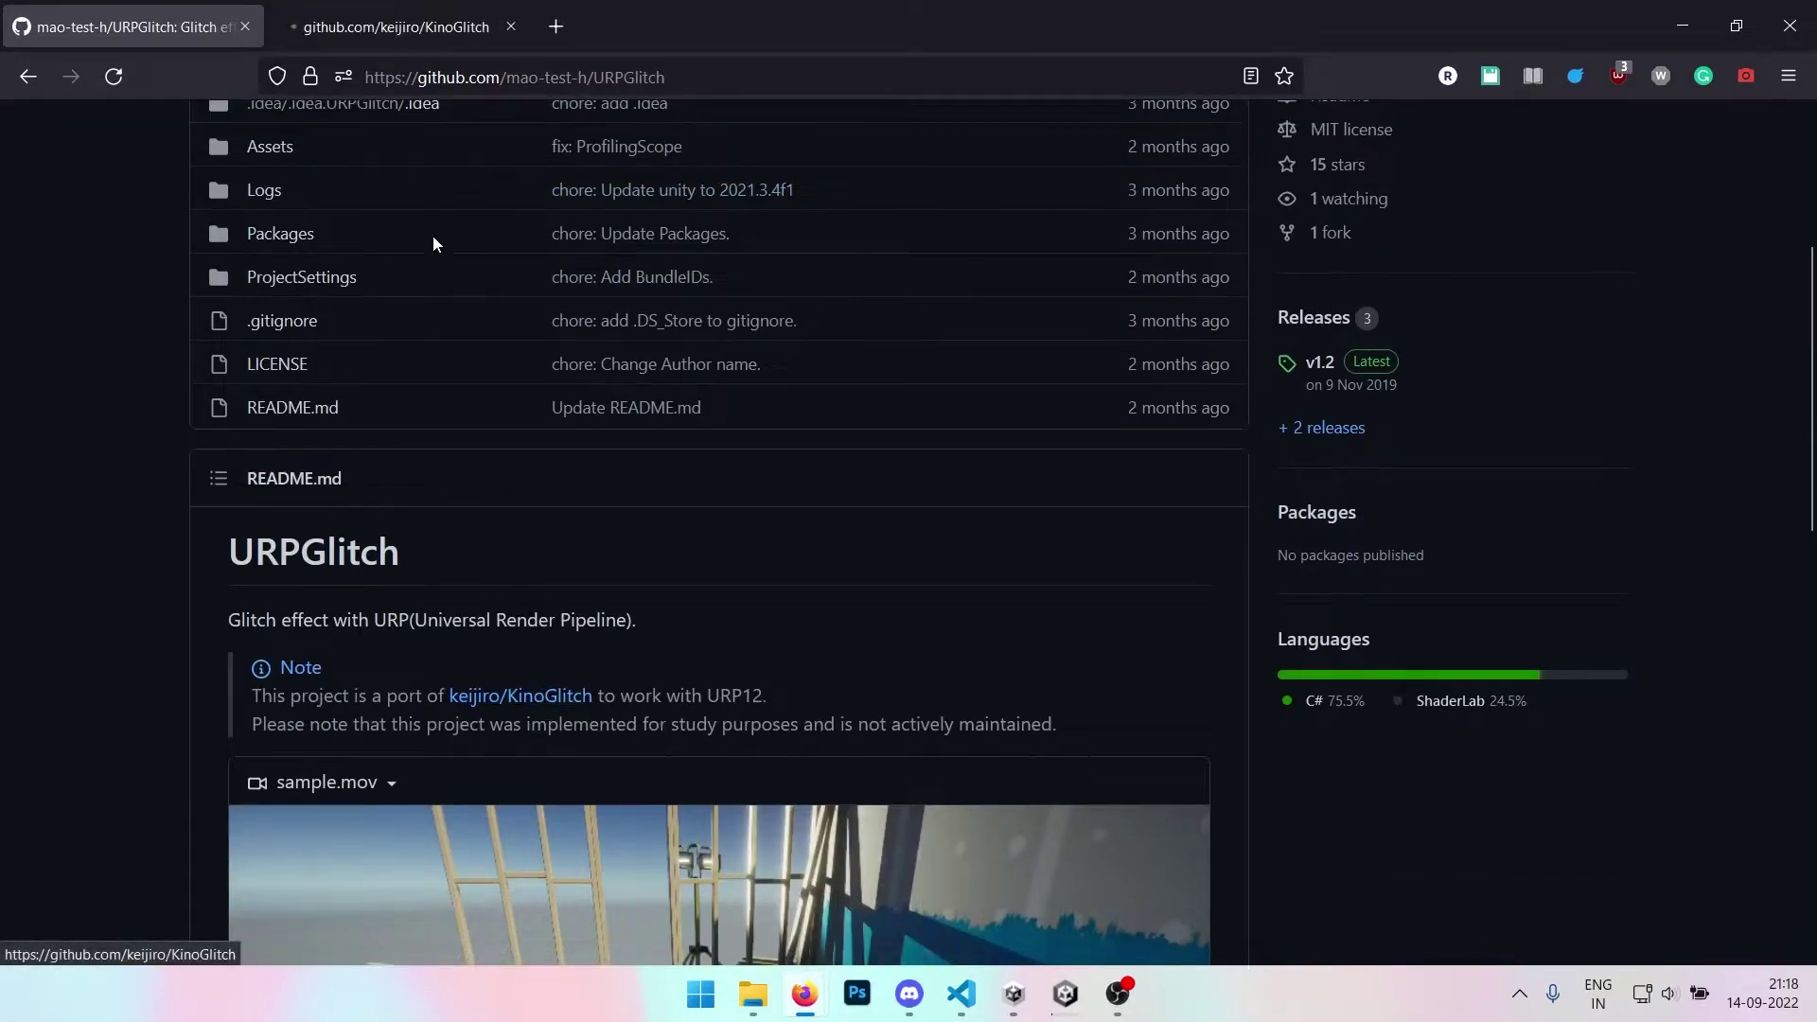
click(381, 29)
scroll(752, 308, down, 6)
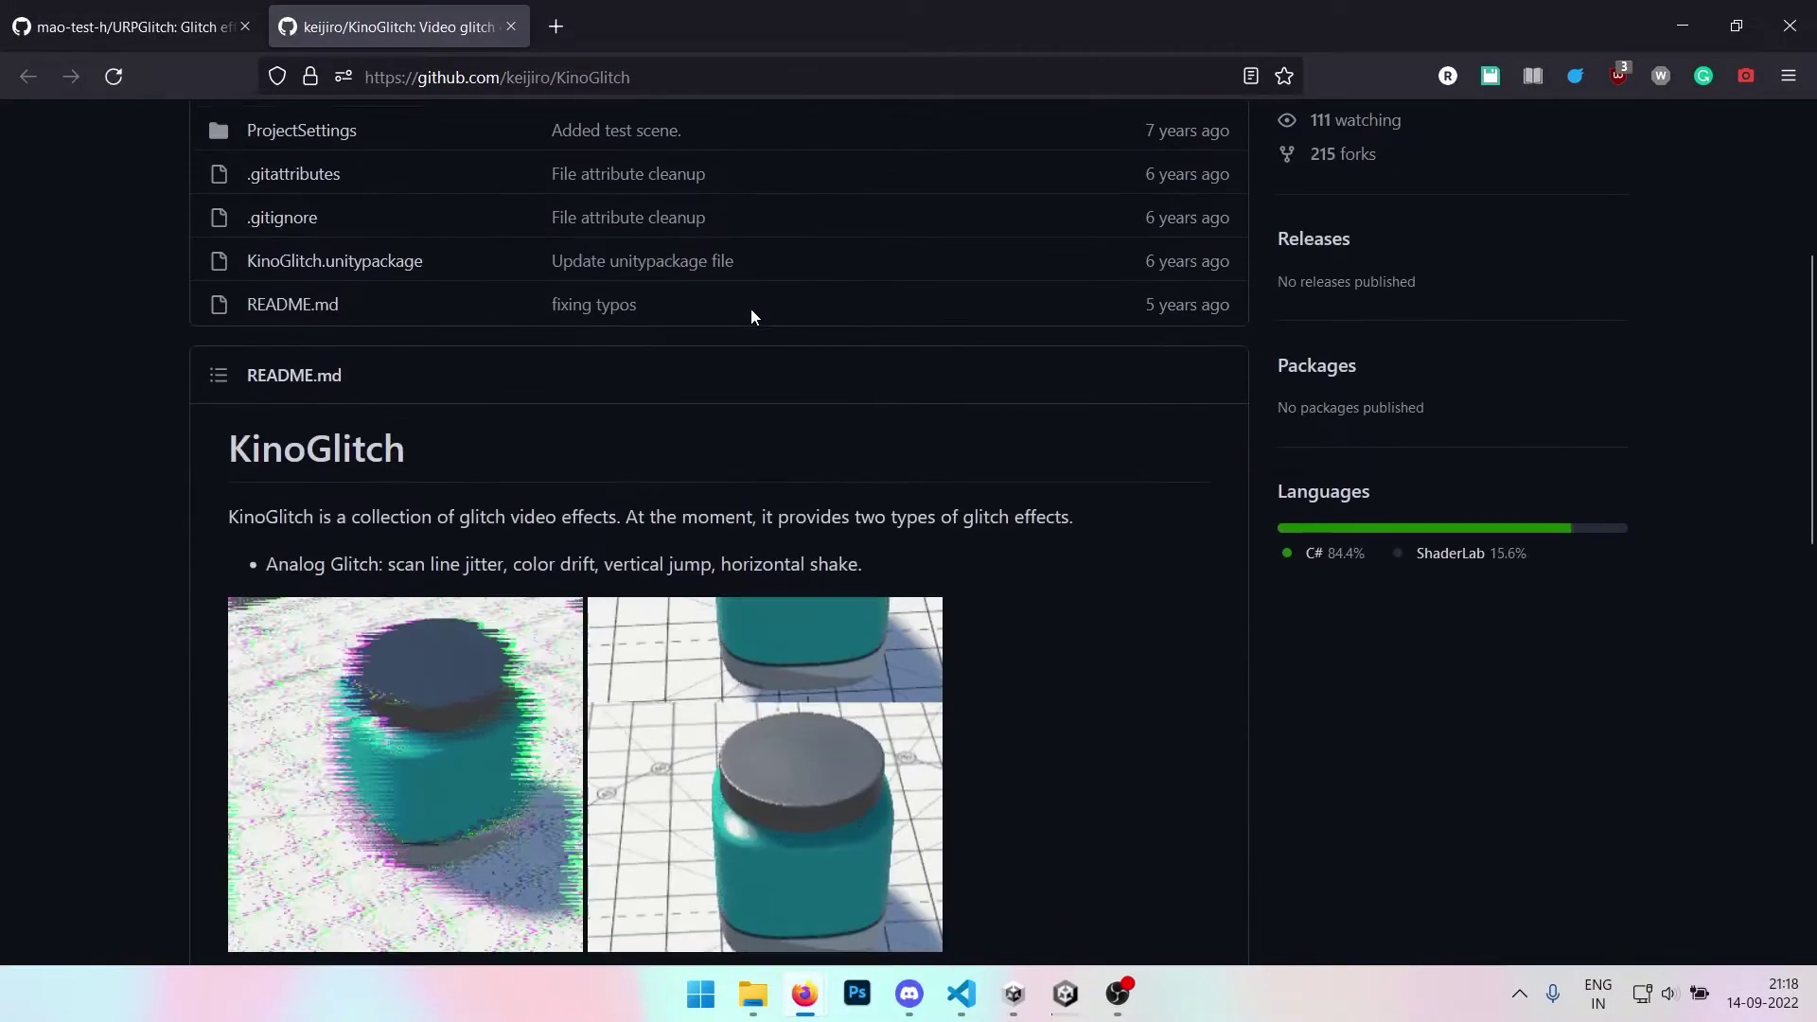
scroll(751, 309, up, 6)
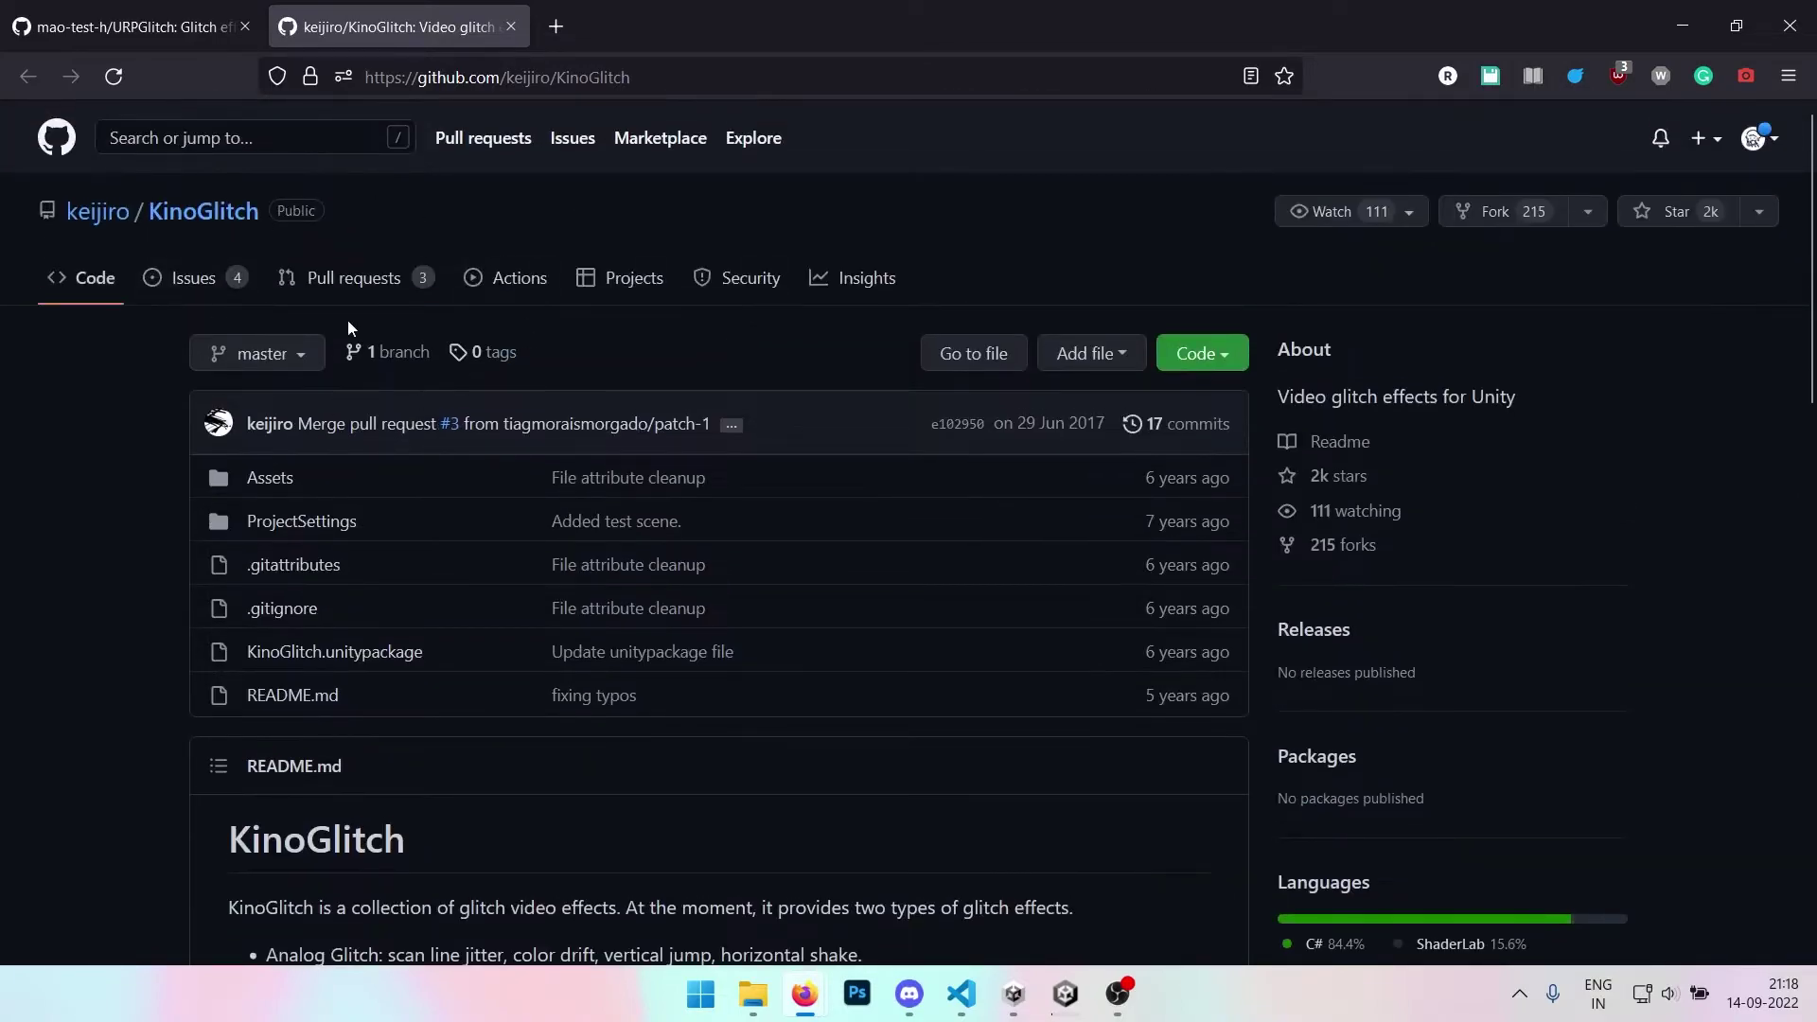
scroll(877, 524, down, 7)
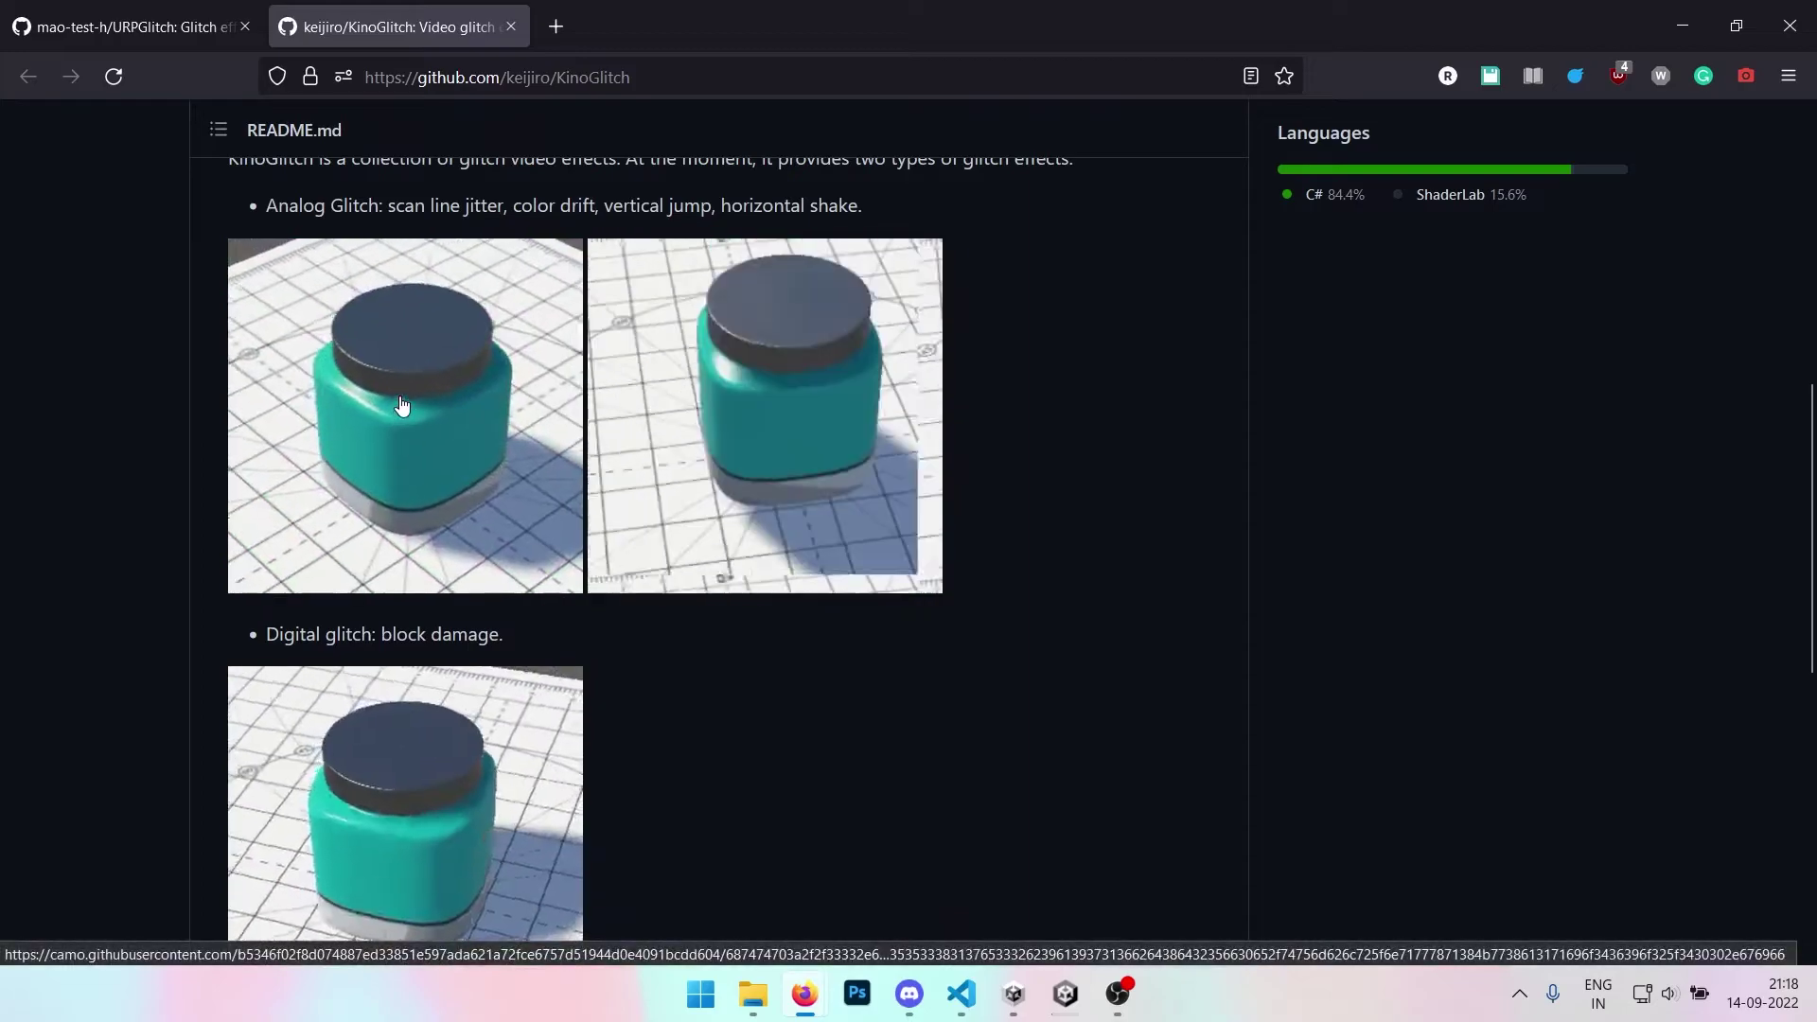
middle_click(405, 7)
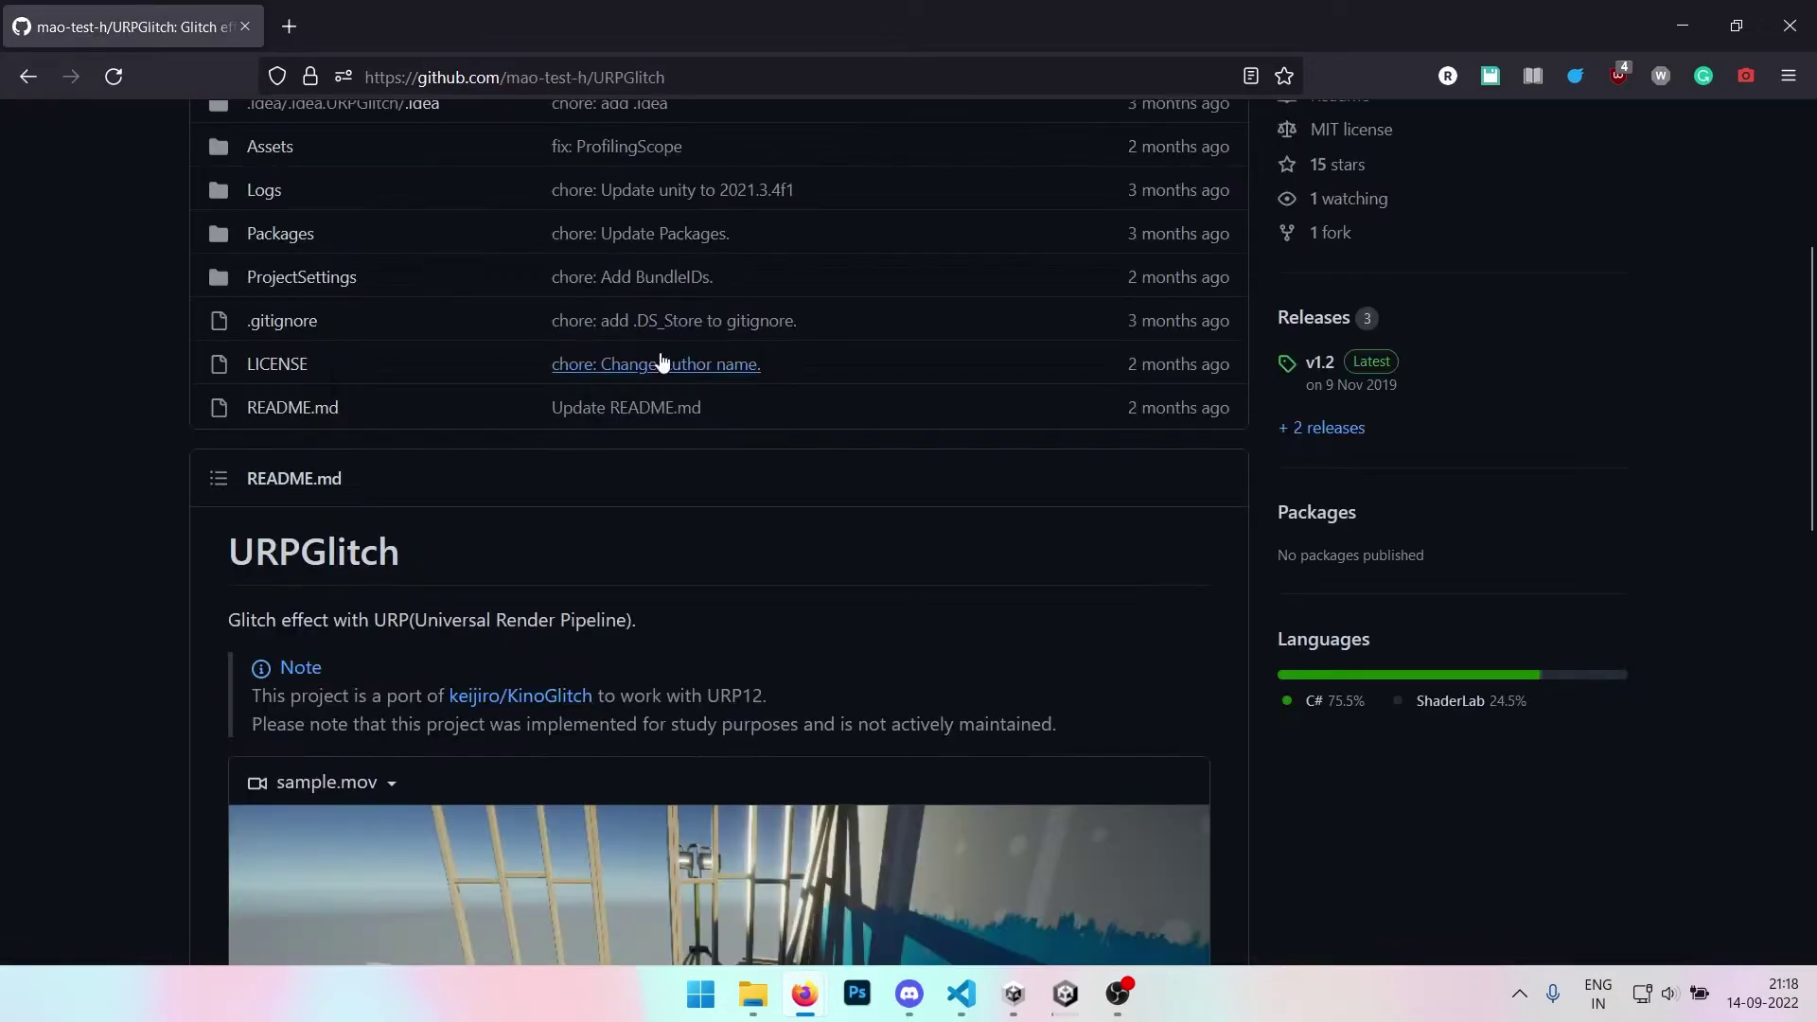
scroll(564, 384, down, 8)
scroll(1304, 450, up, 8)
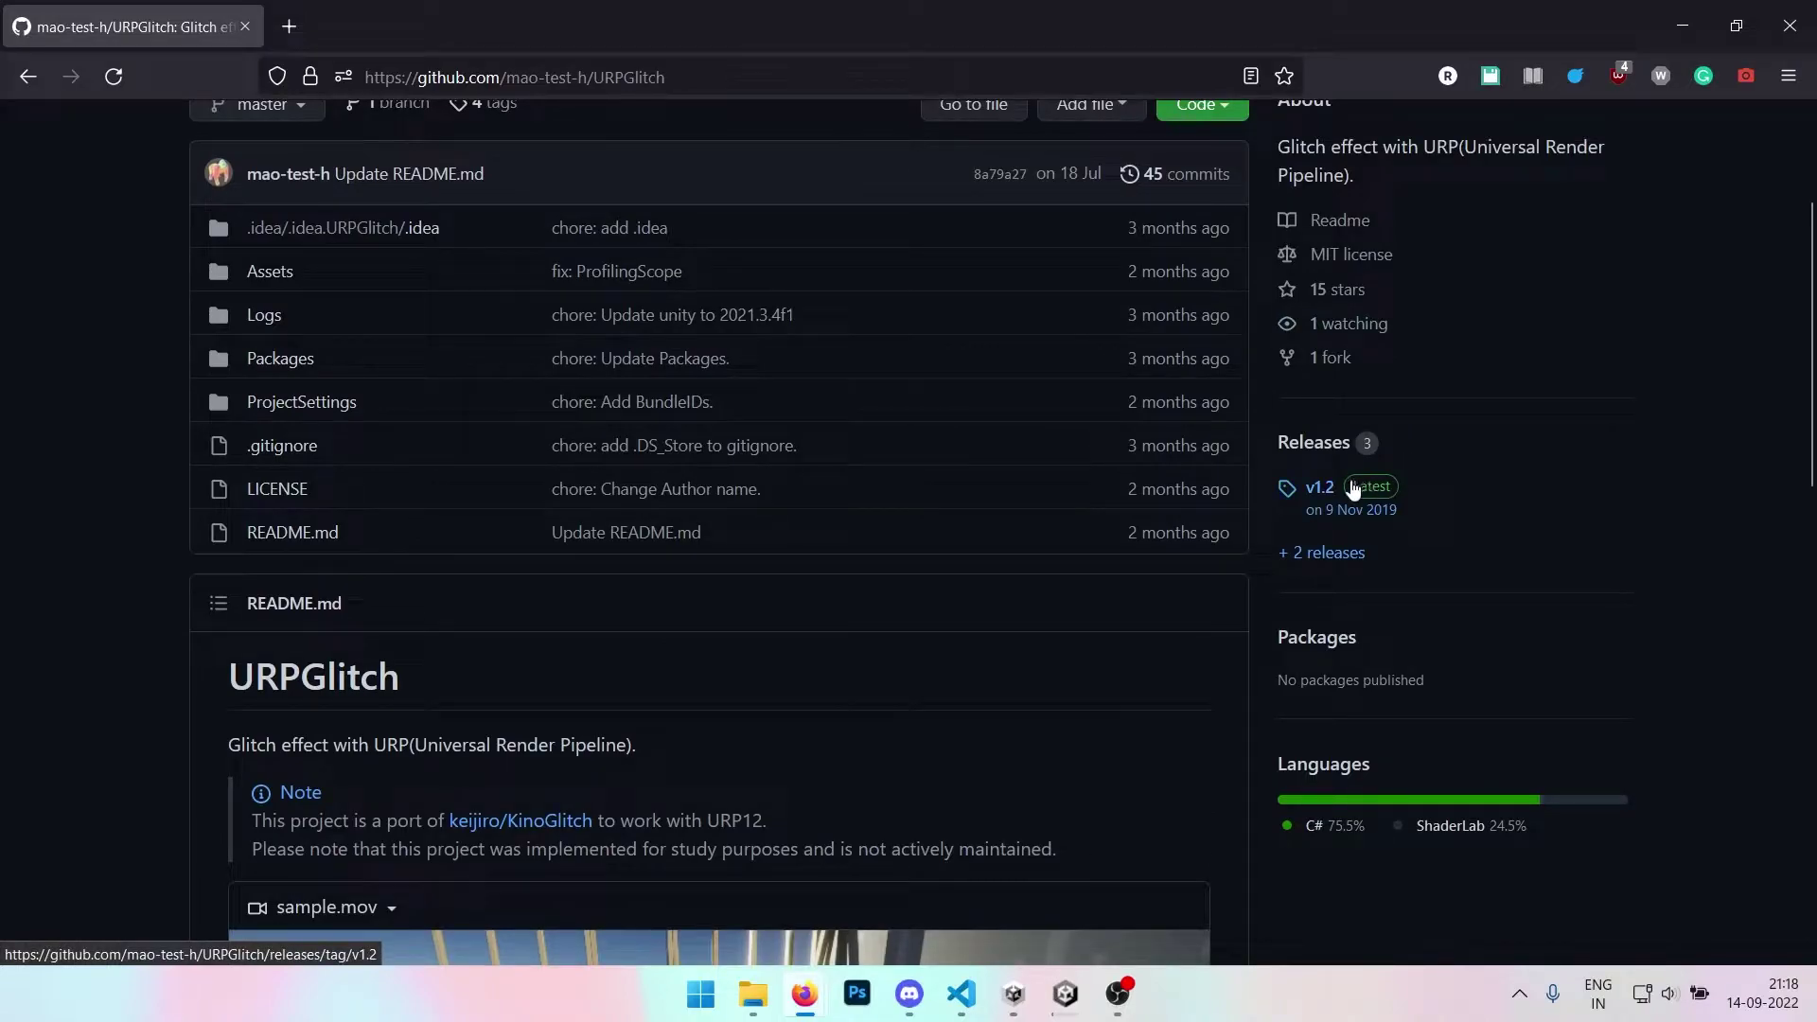
click(1682, 26)
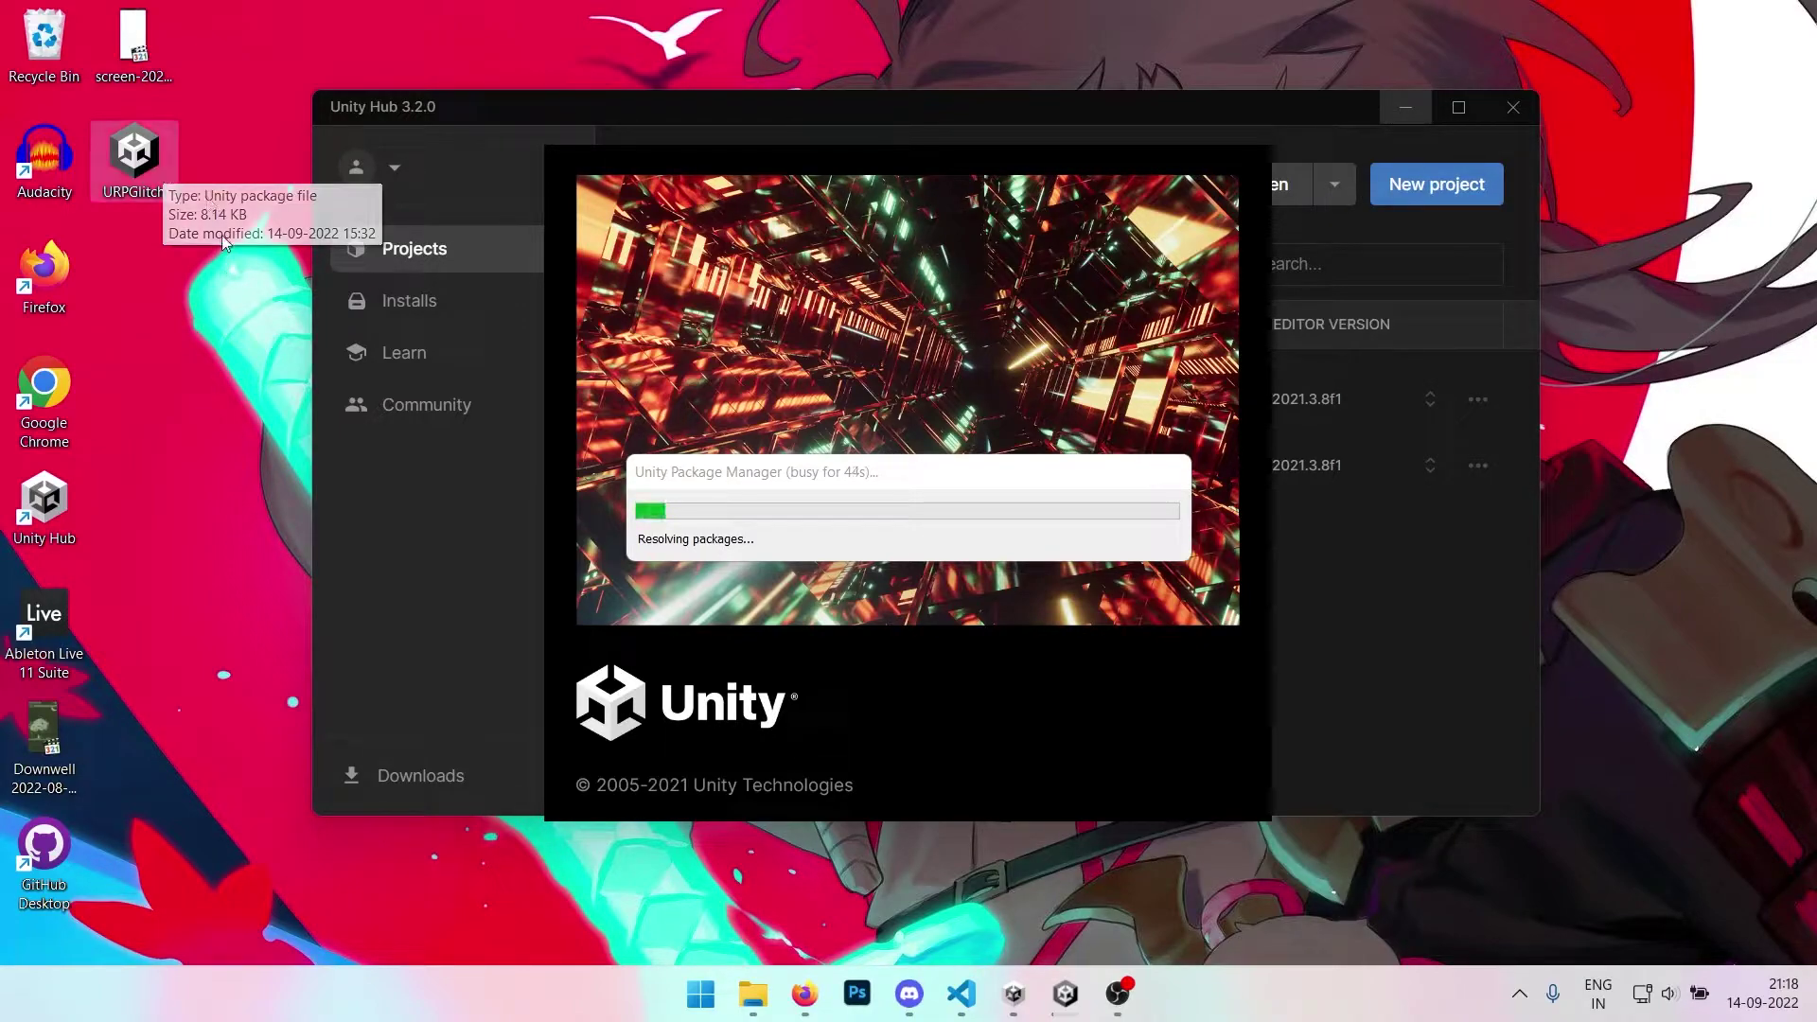
Select the URPGlitch package file on the desktop while the editor finishes loading
click(162, 152)
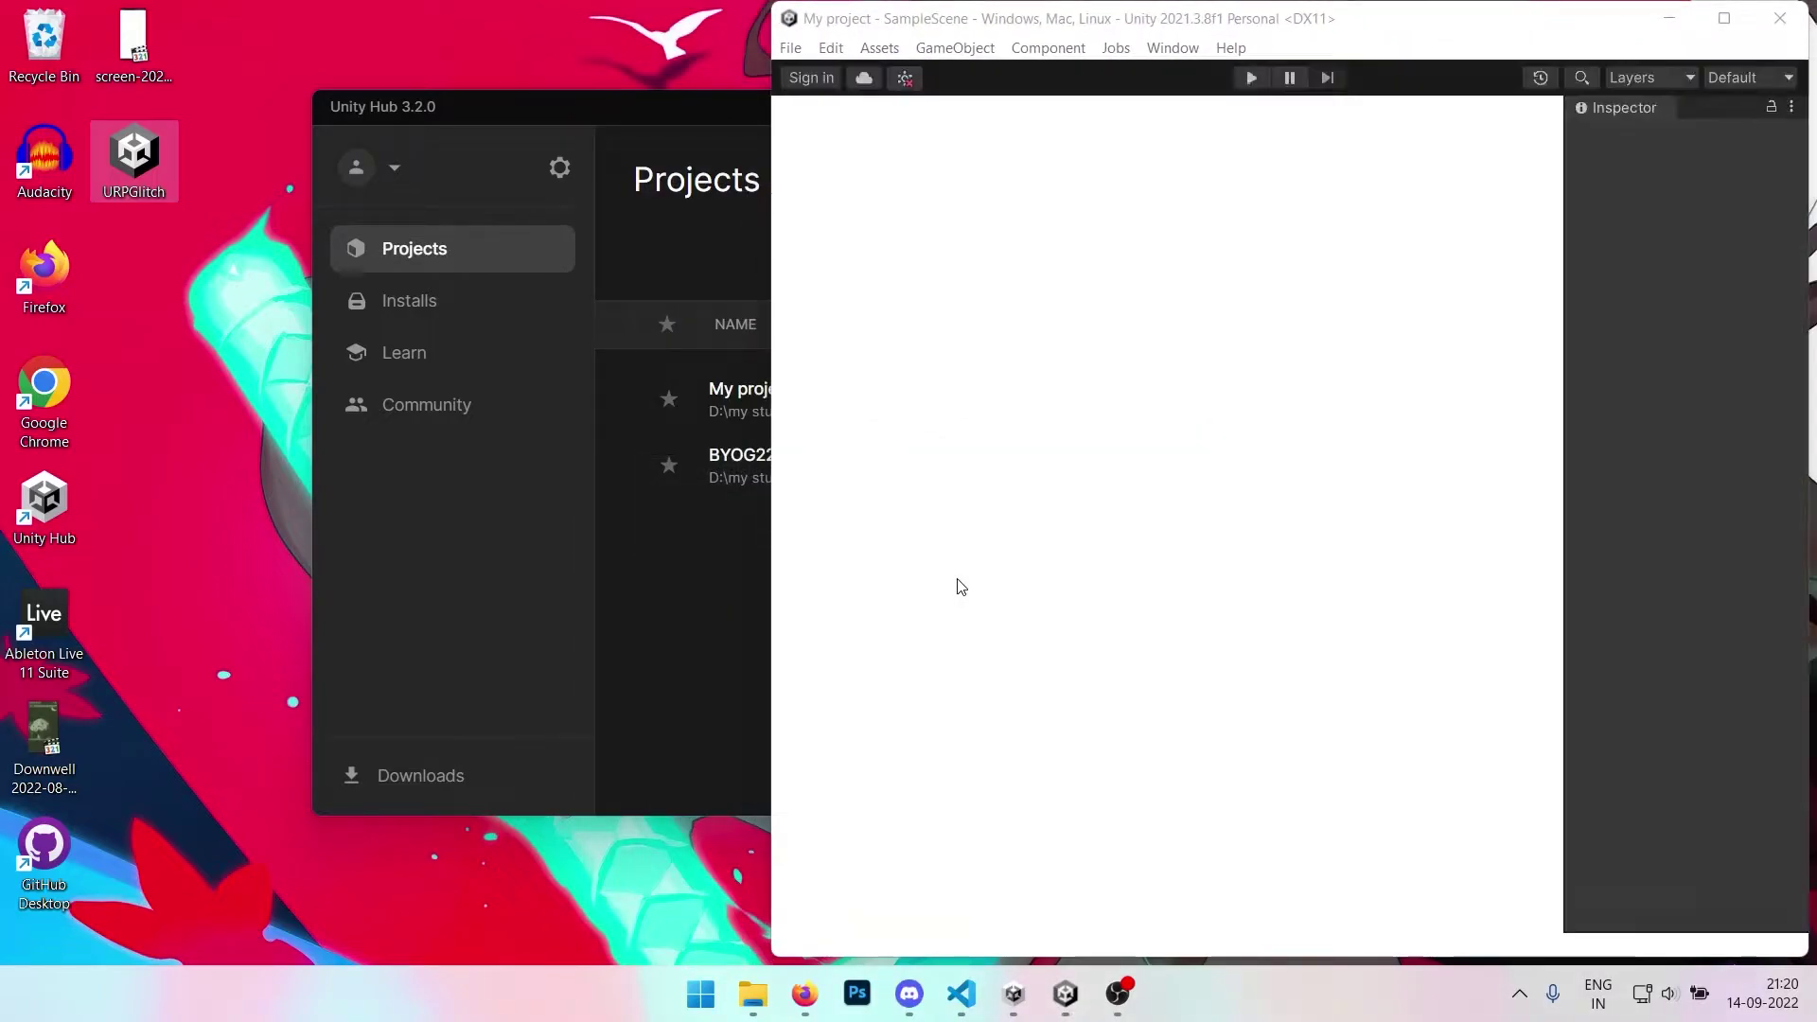
Maximize the editor, enlarge the Scene view, and inspect the UniversalRP and Renderer2D assets in Settings
click(1724, 18)
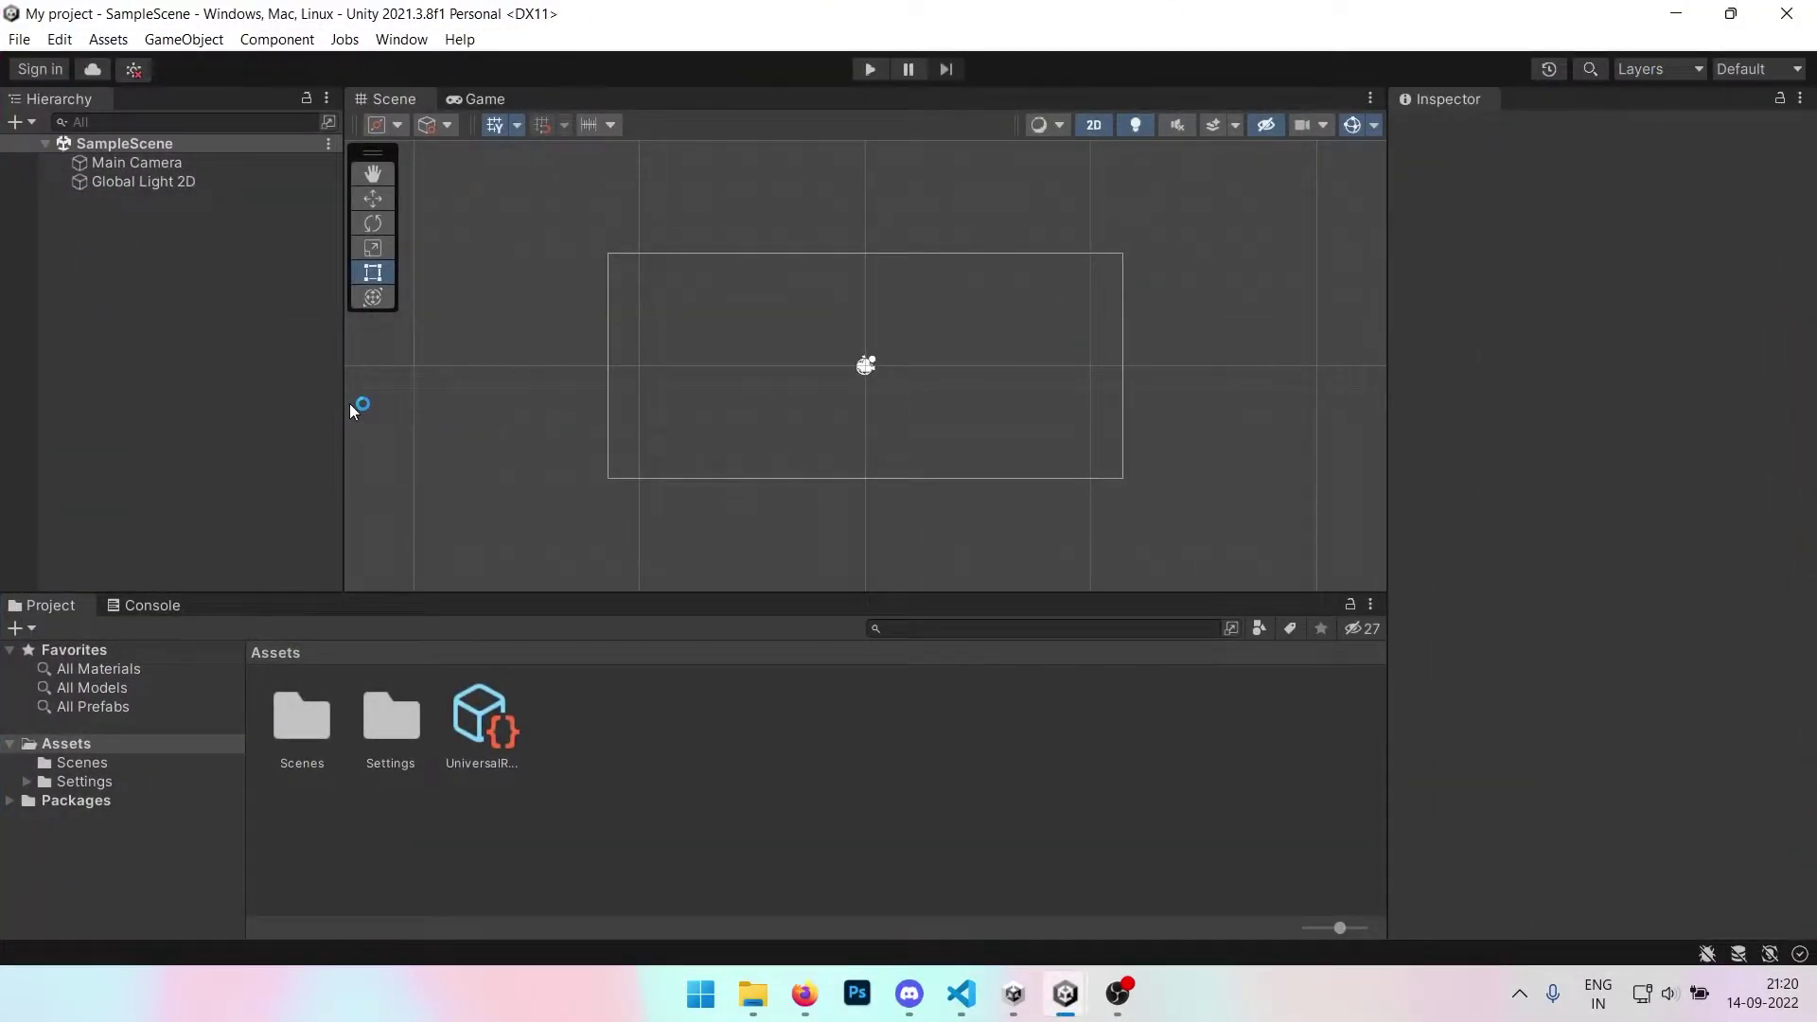
drag(348, 403, 322, 403)
drag(702, 594, 702, 689)
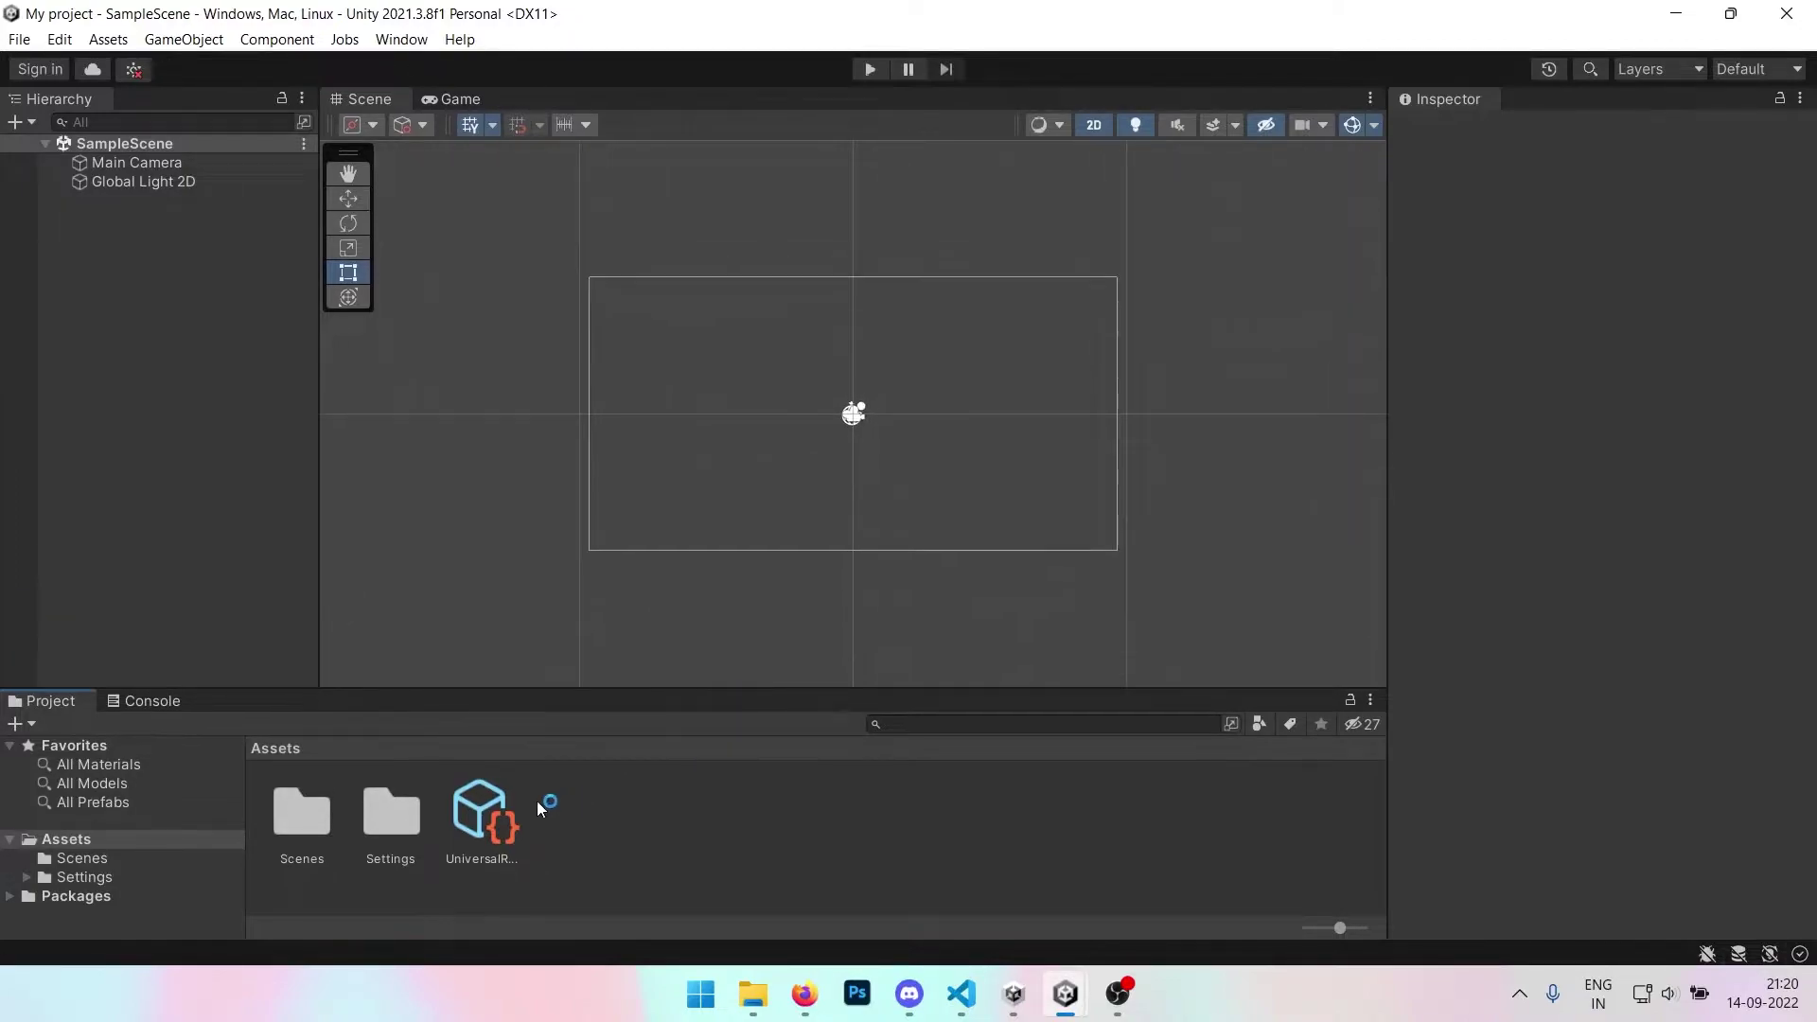
click(497, 815)
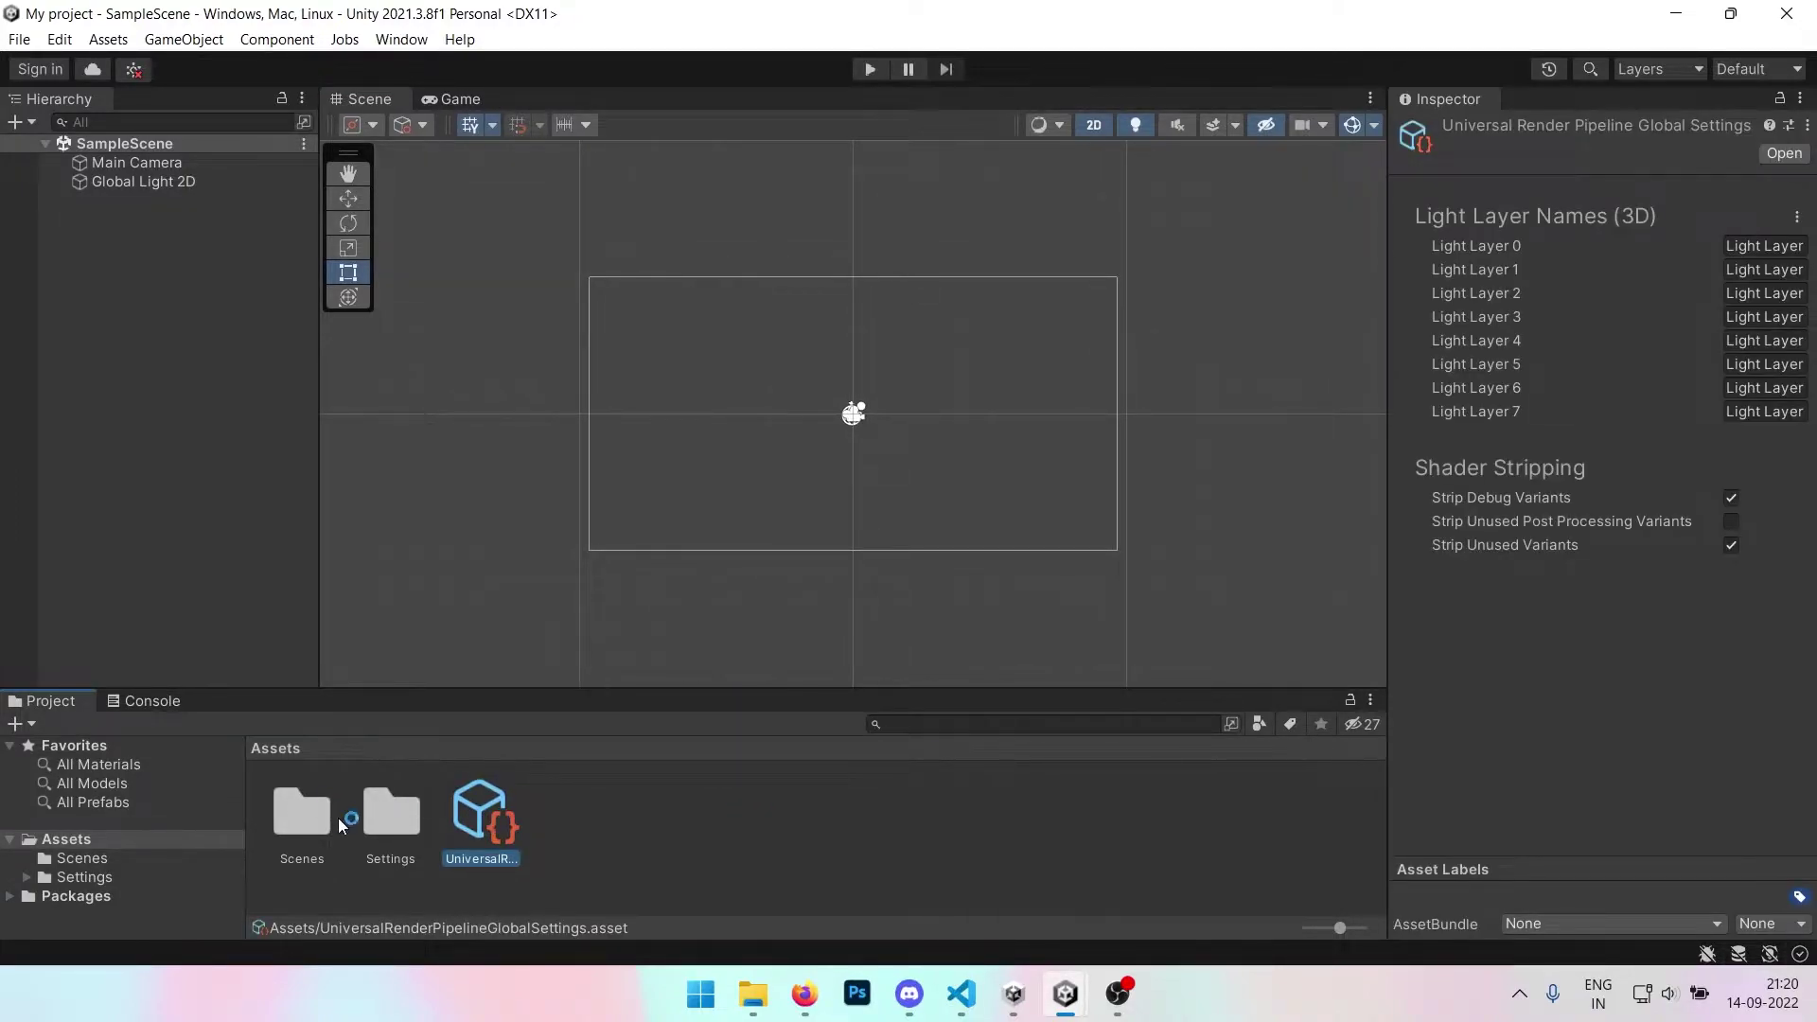
double_click(366, 815)
click(559, 833)
click(486, 838)
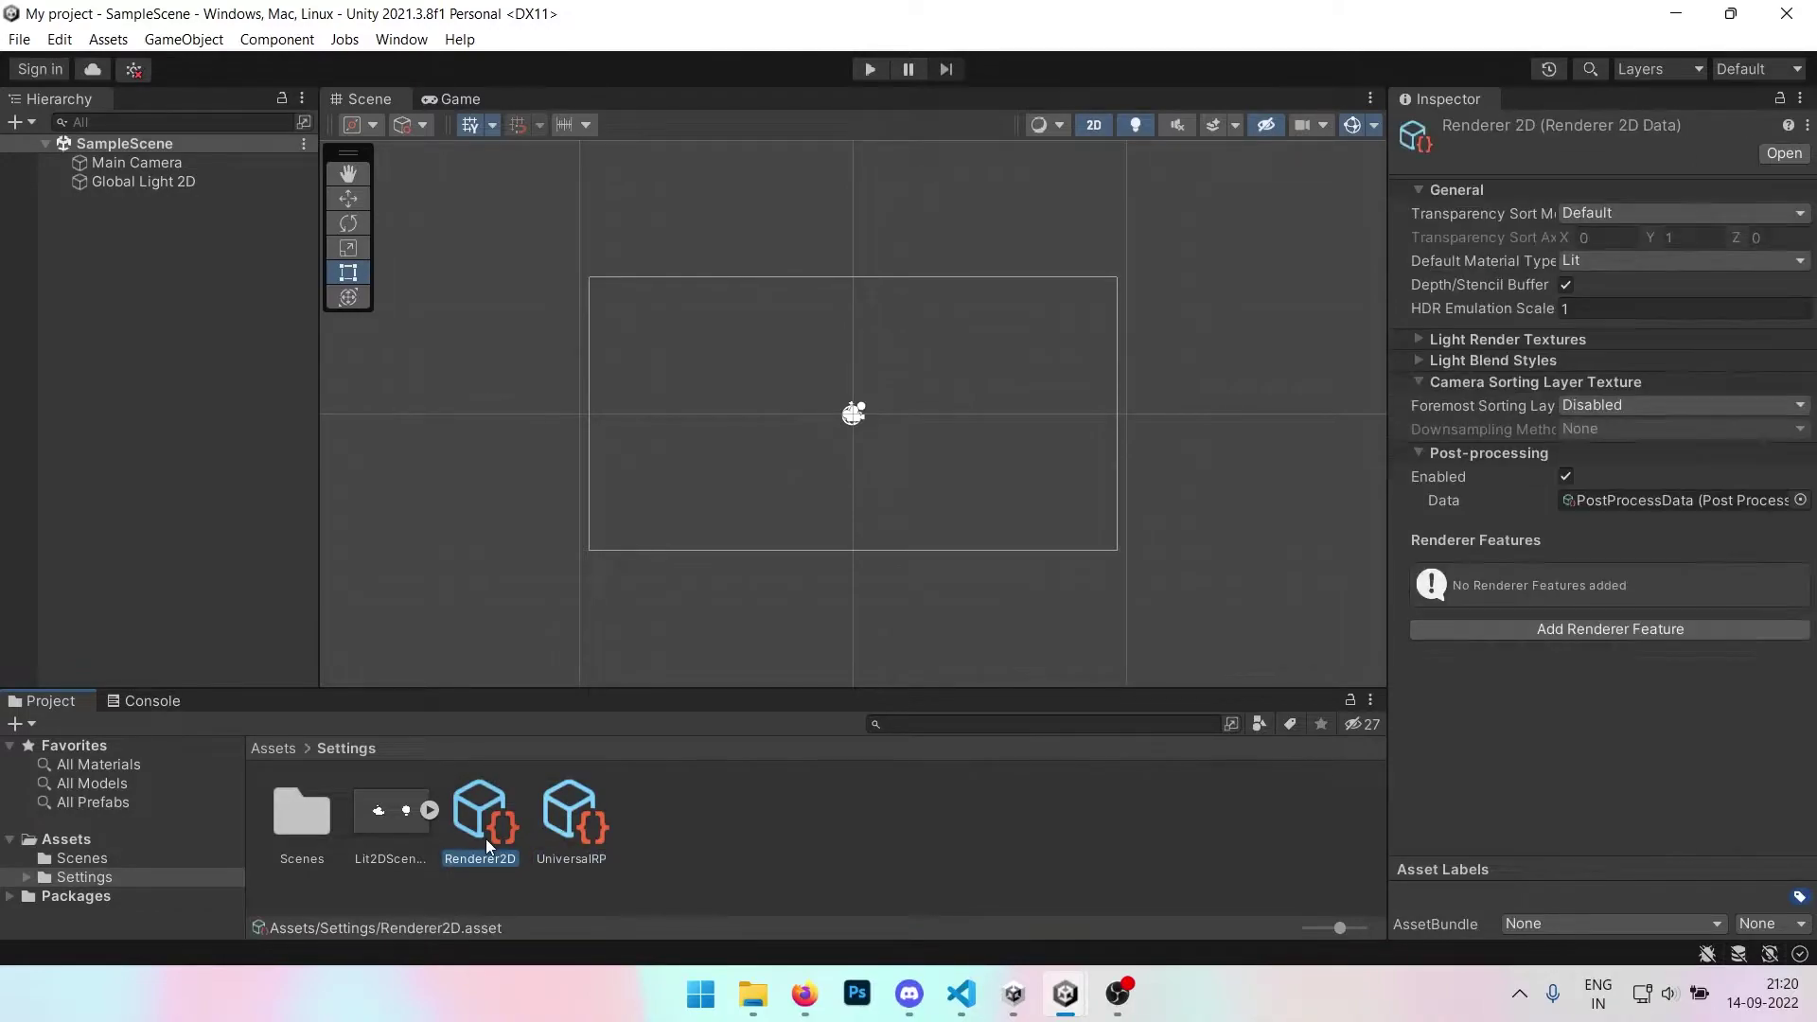
click(541, 831)
click(475, 843)
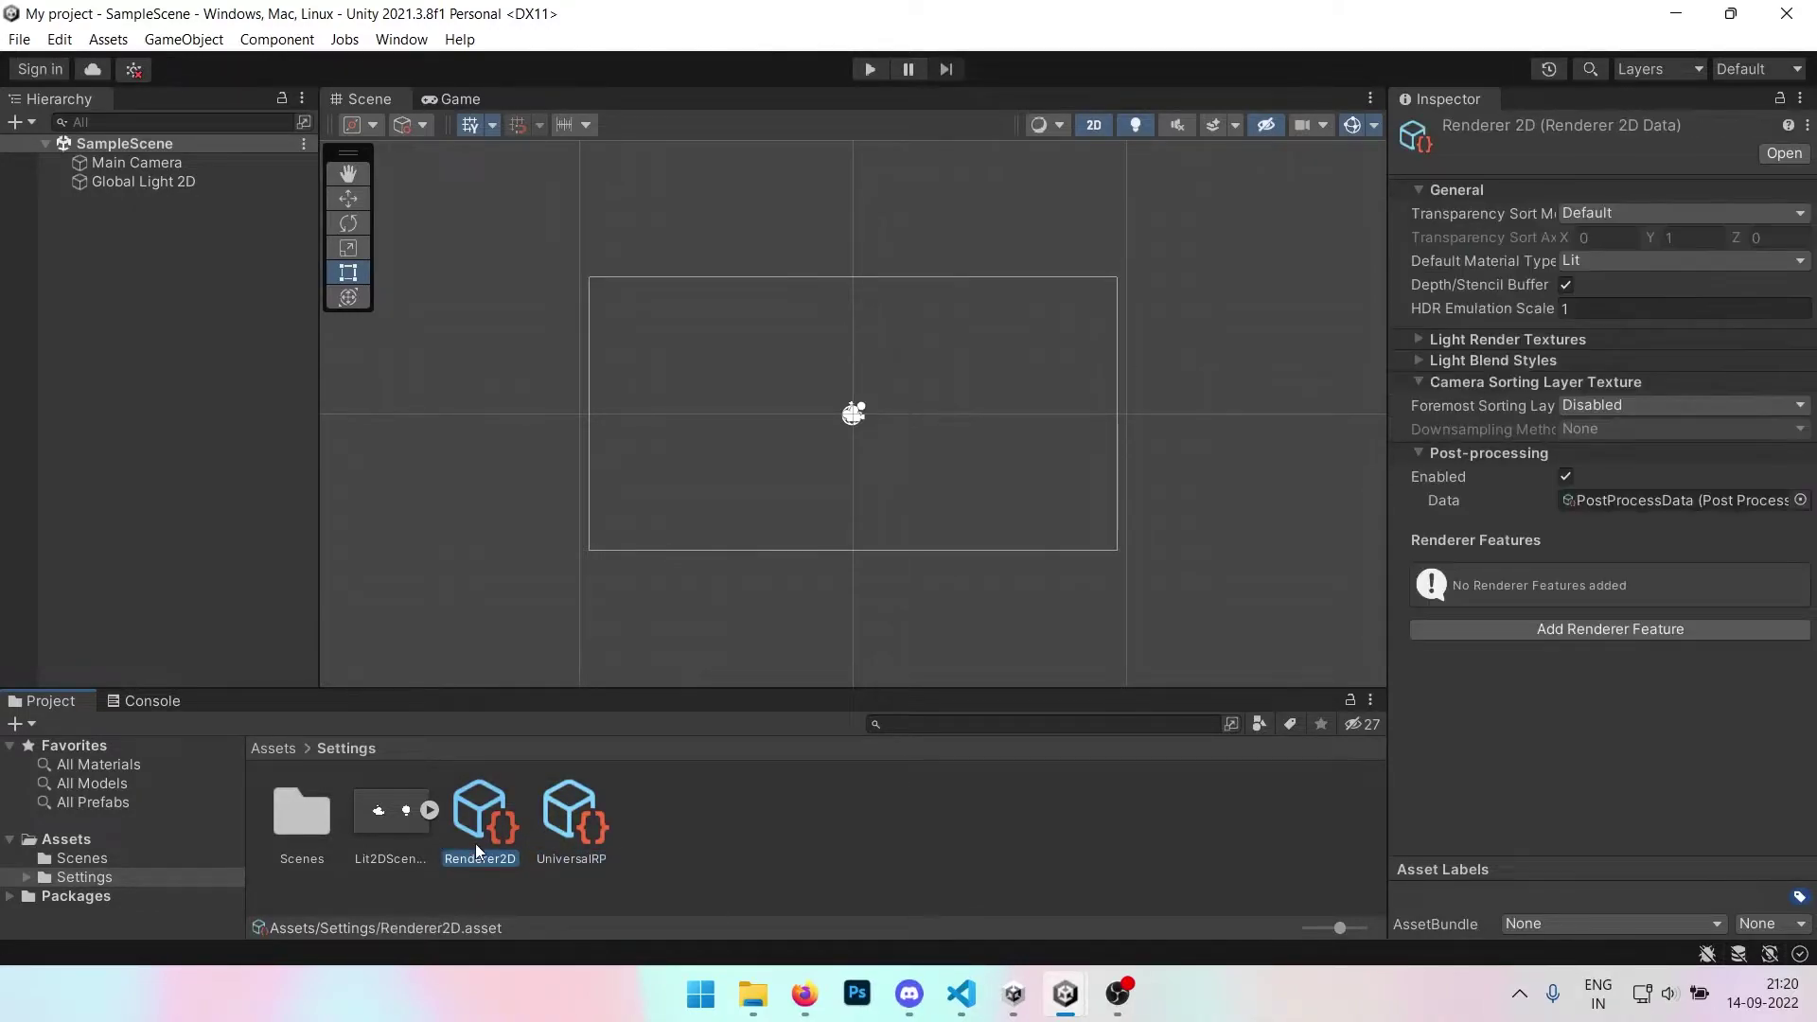
click(794, 850)
Import all files from the URPGlitch custom package on the desktop
right_click(793, 838)
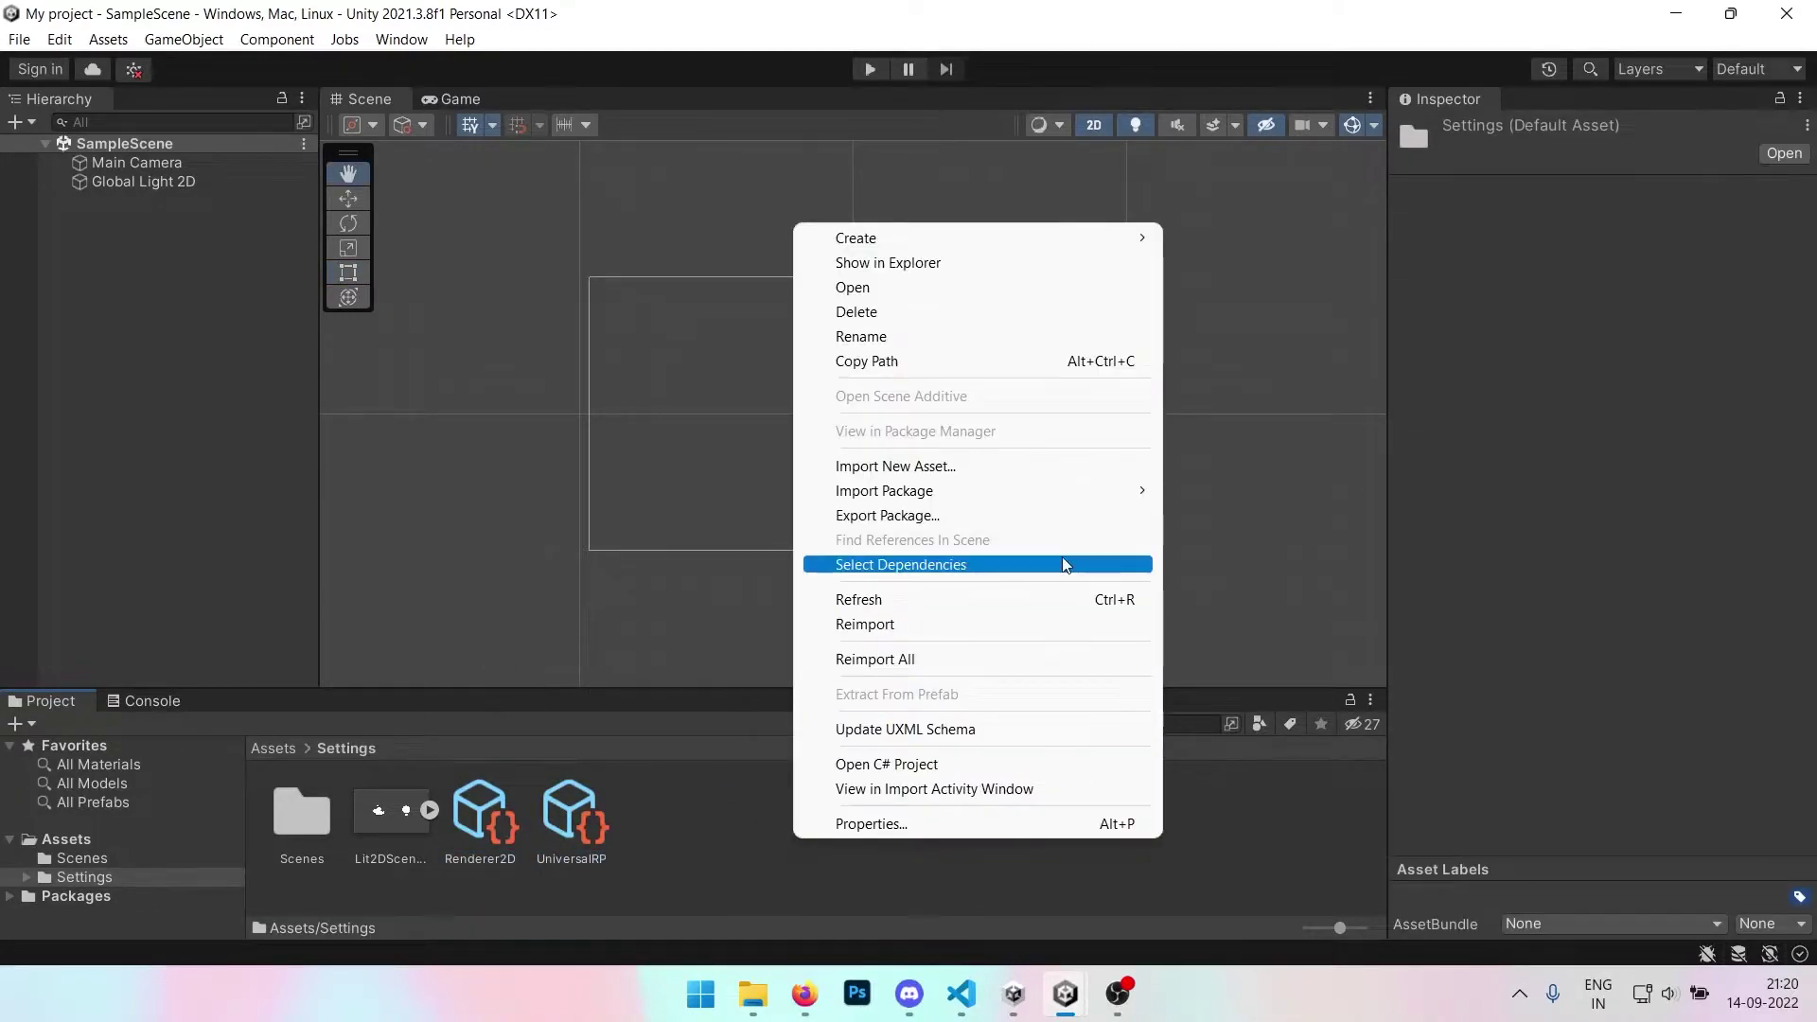
mouse_move(1023, 252)
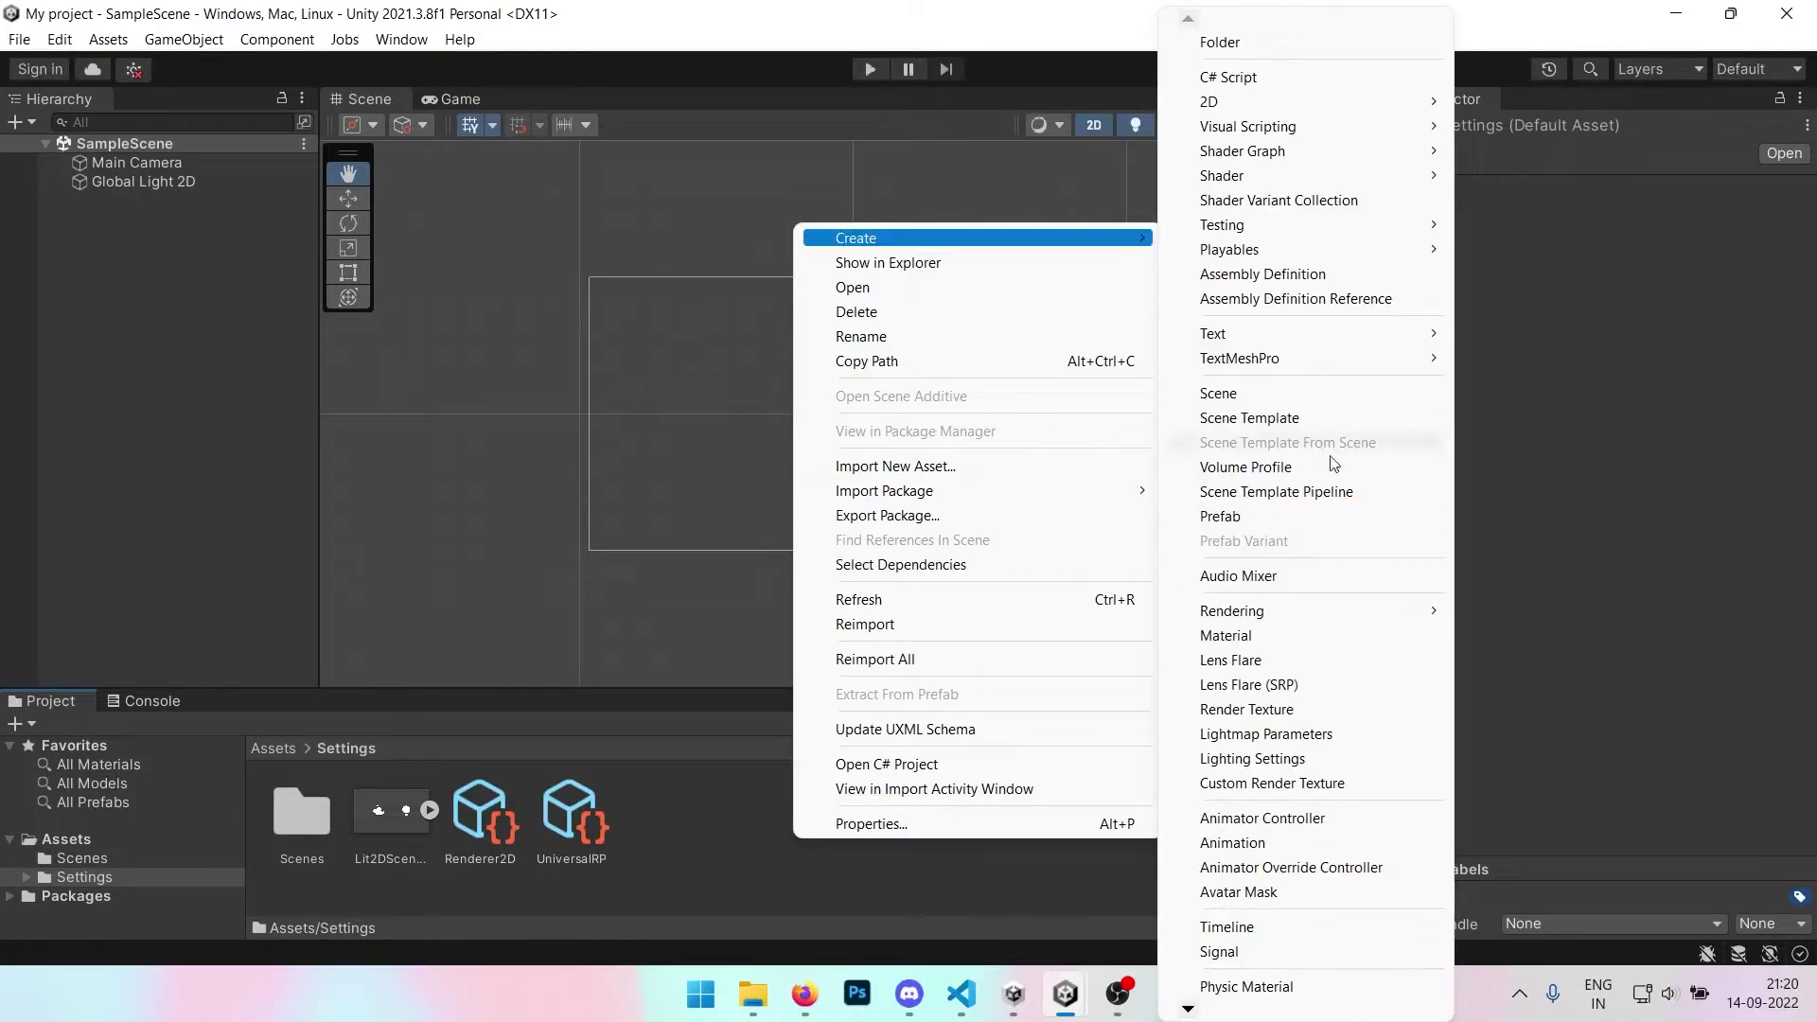
mouse_move(1299, 130)
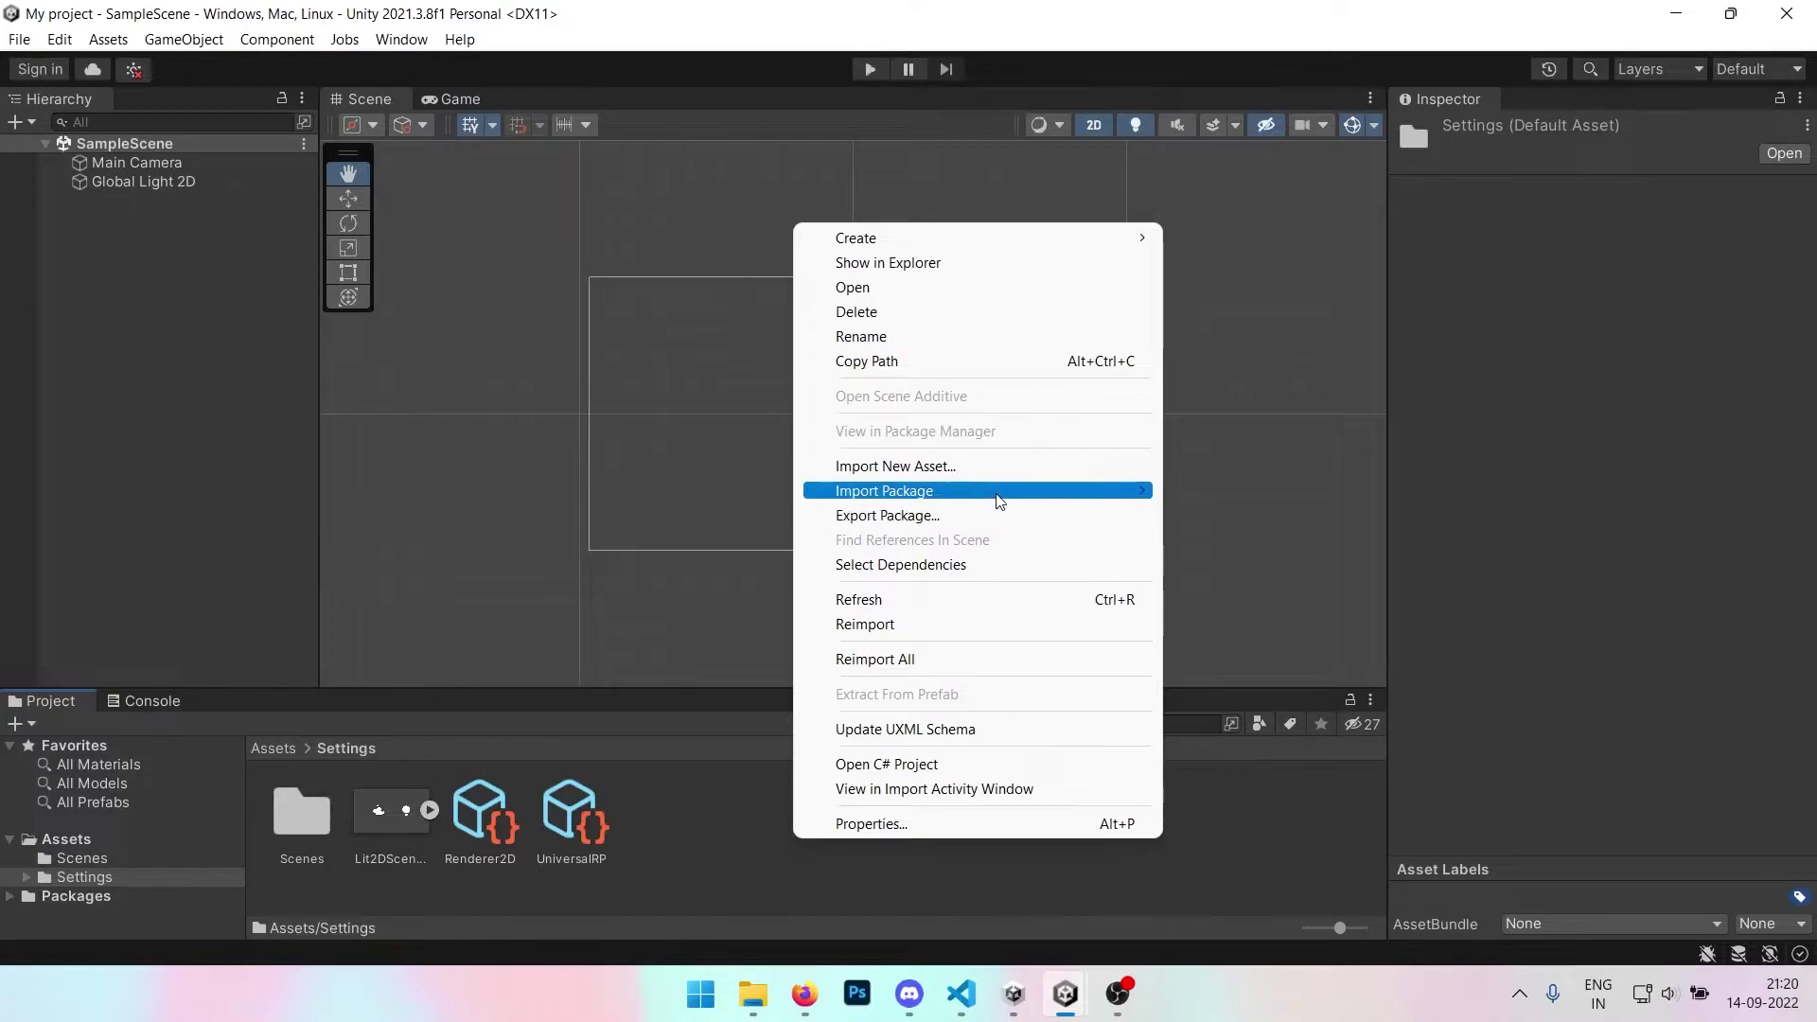
mouse_move(1001, 502)
click(1273, 492)
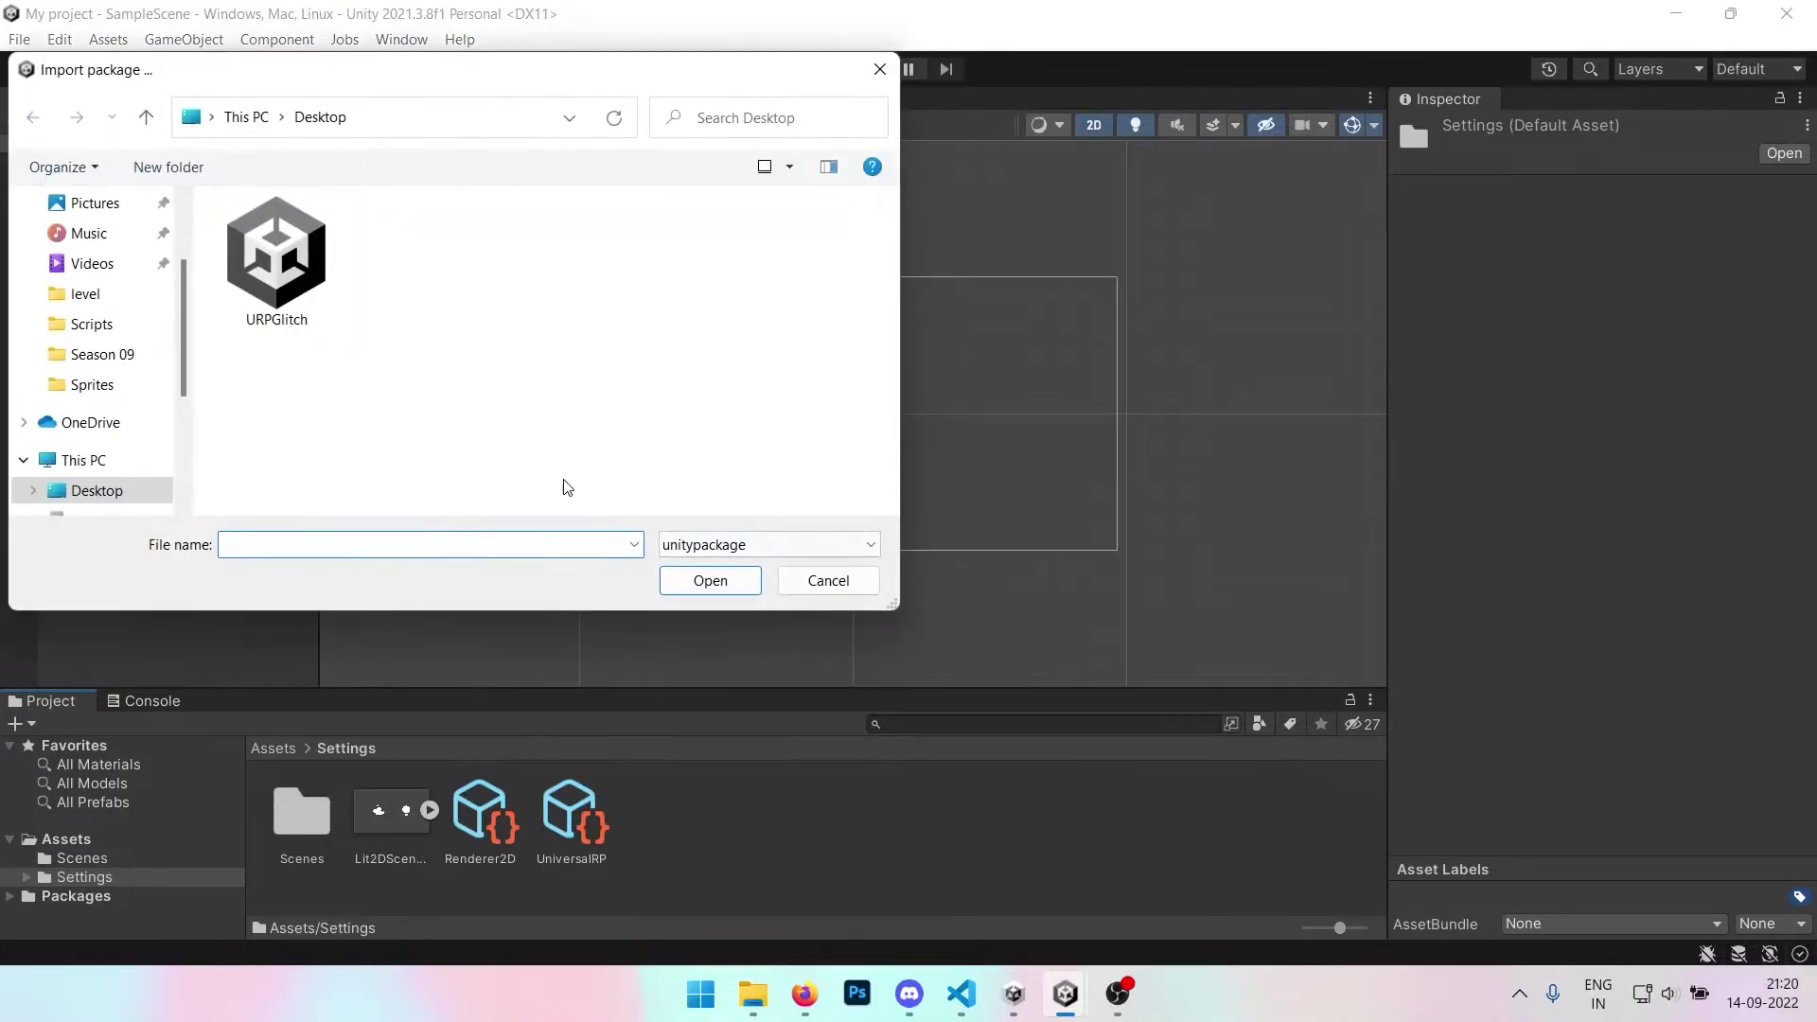
click(277, 254)
click(719, 581)
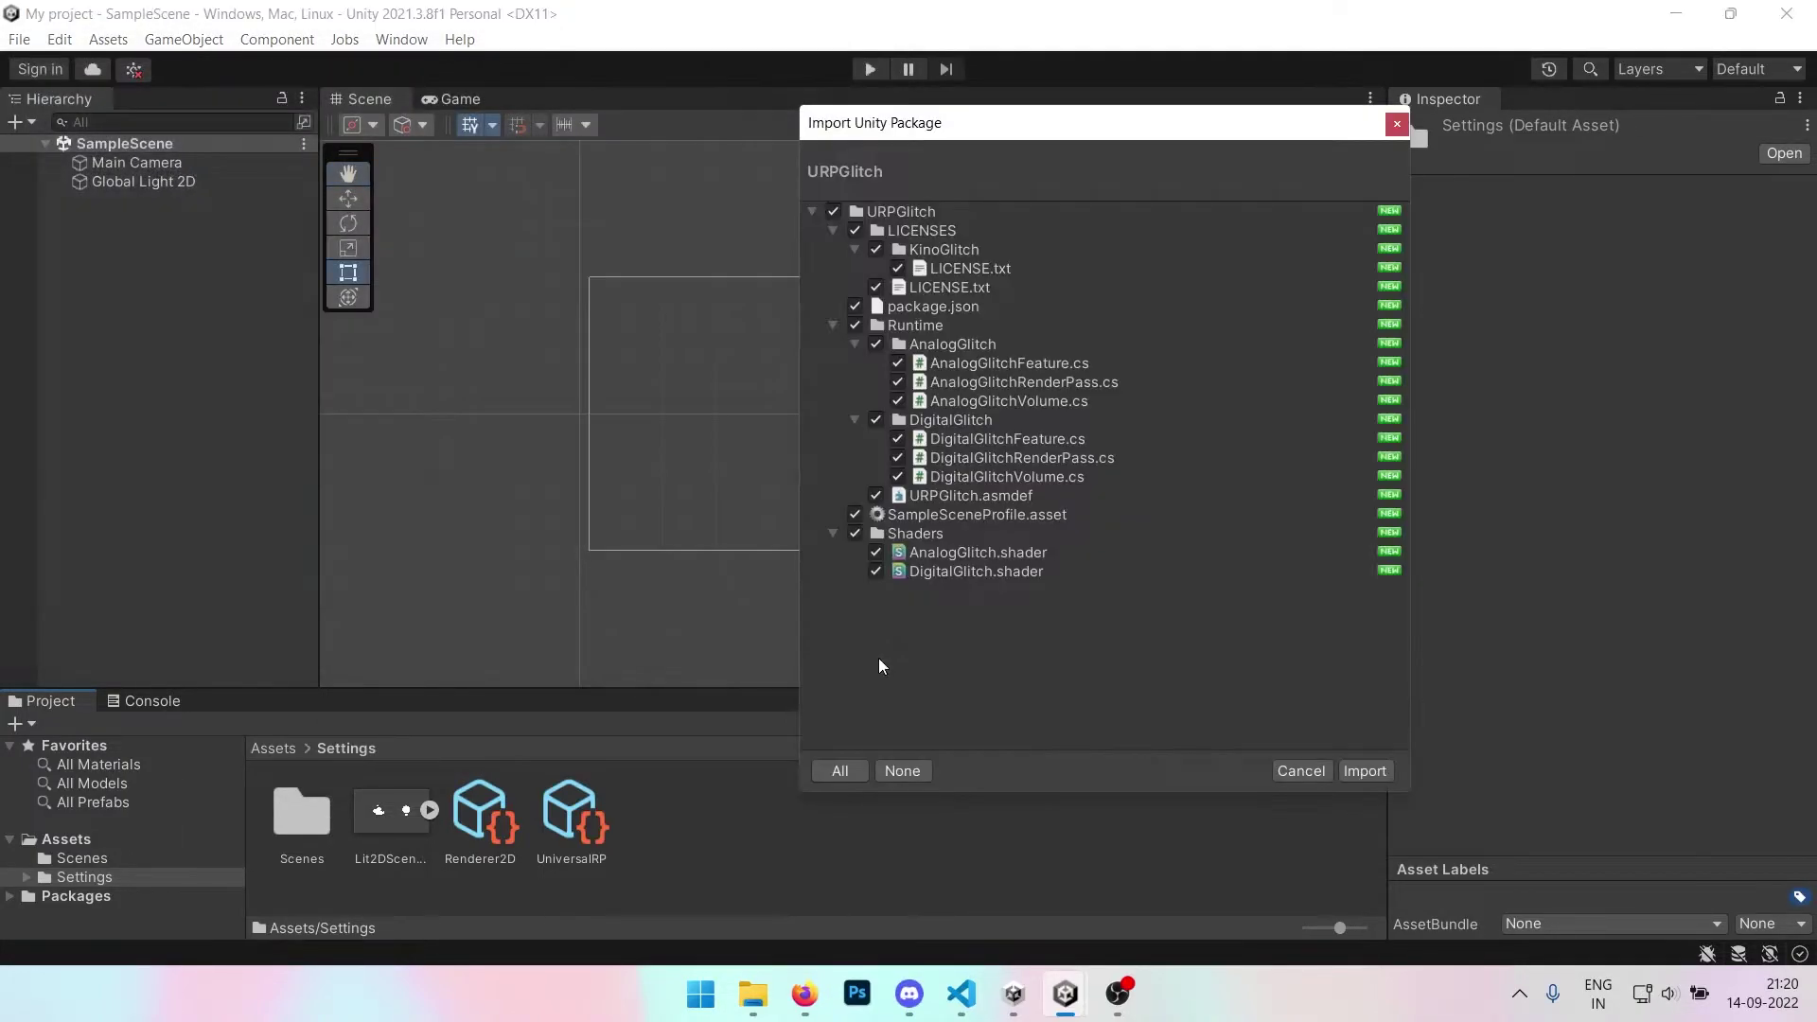
click(1364, 771)
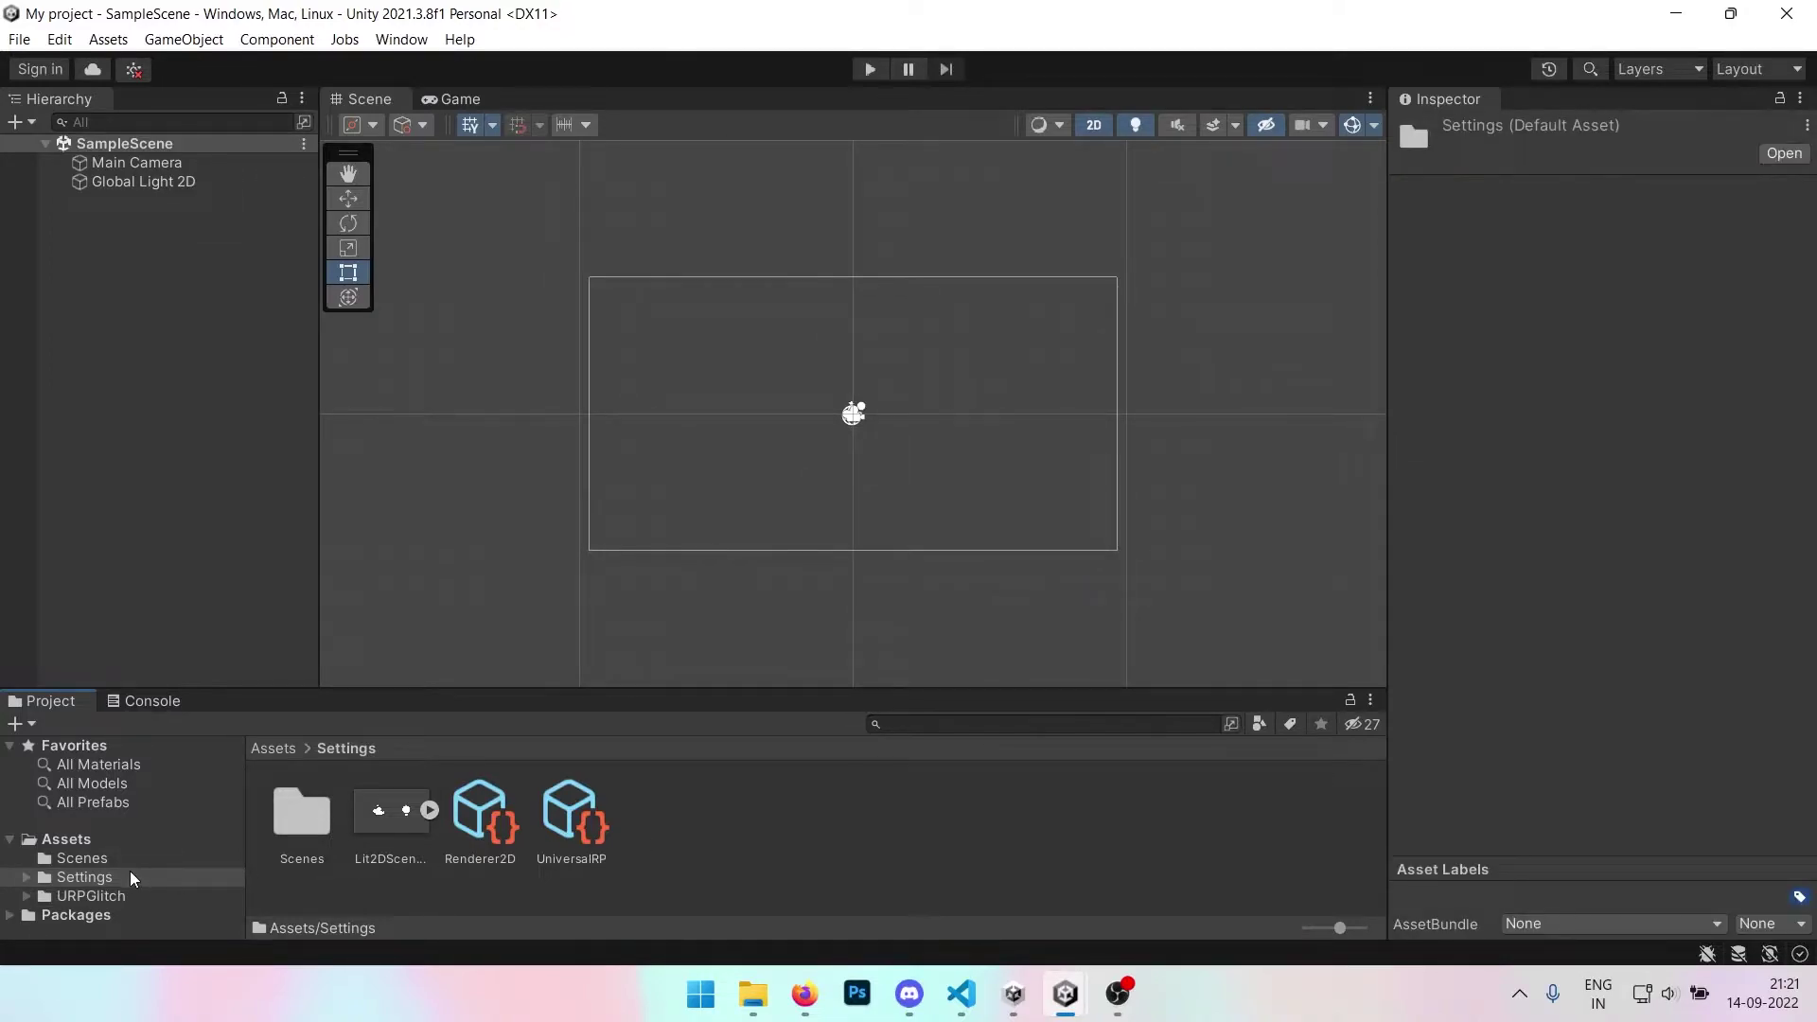
Add an Analog Glitch Feature to Renderer2D and assign it the AnalogGlitch shader
click(730, 861)
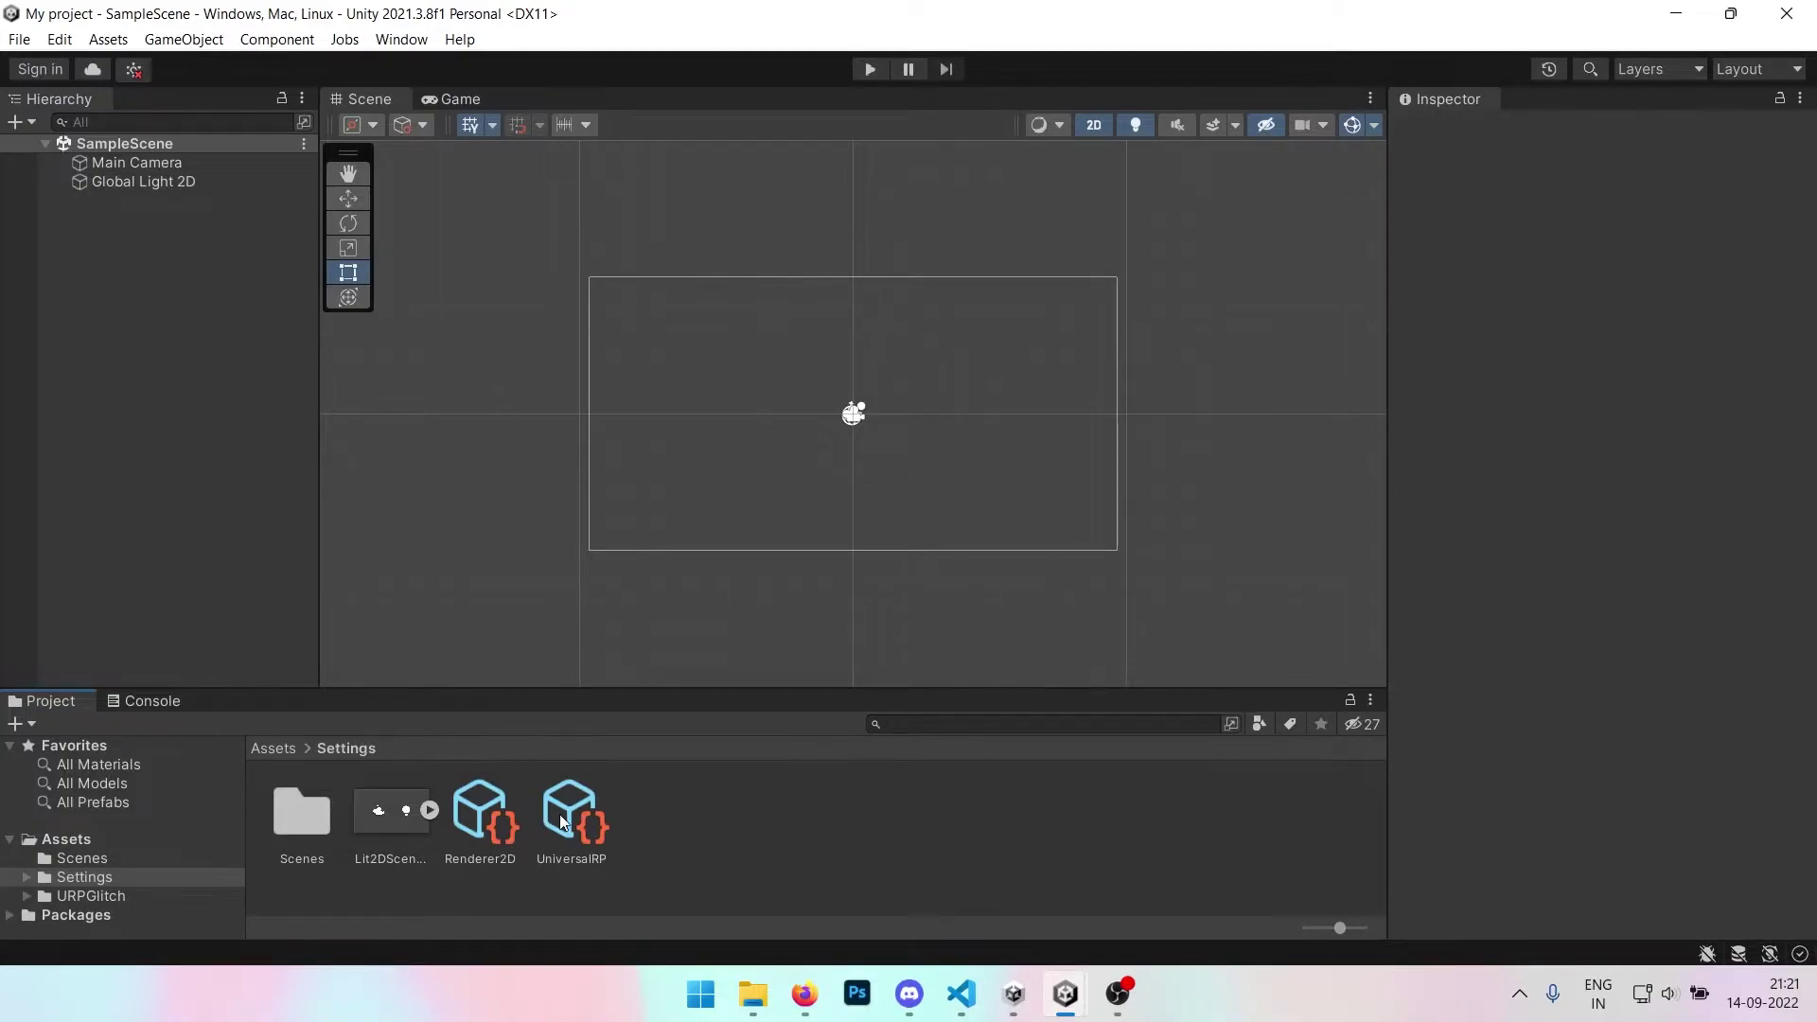
click(484, 818)
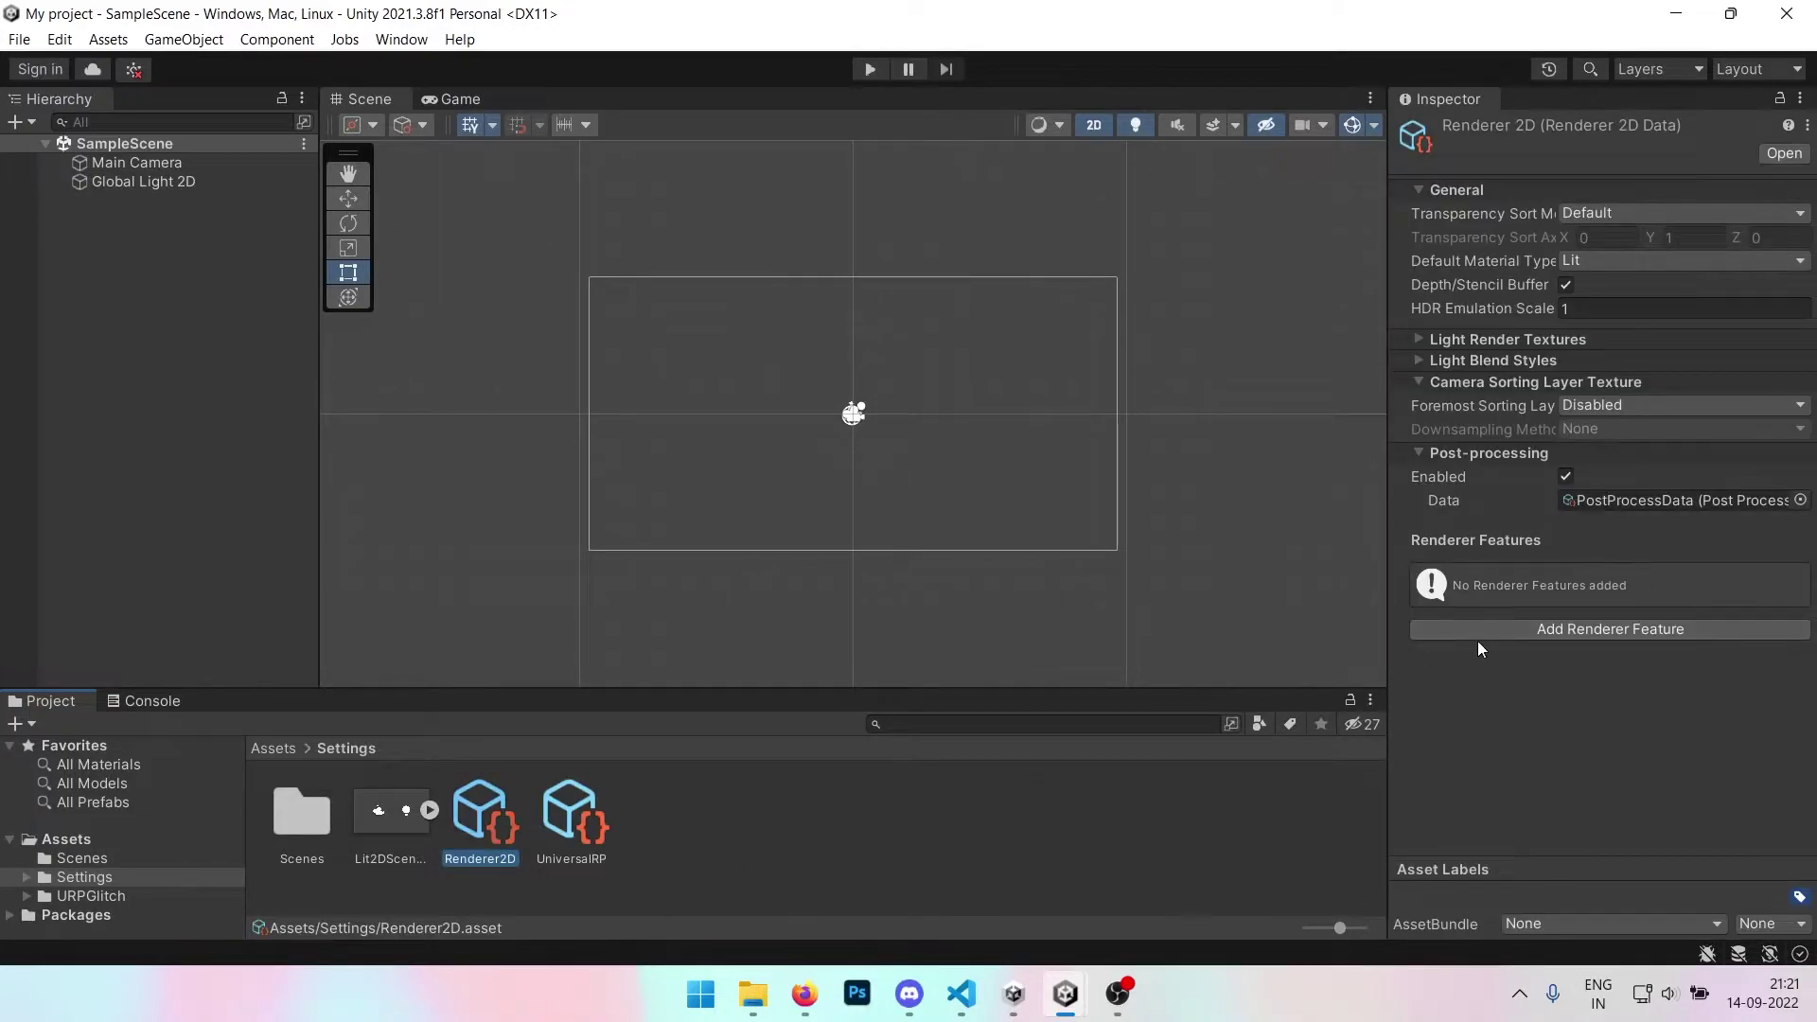
click(1548, 628)
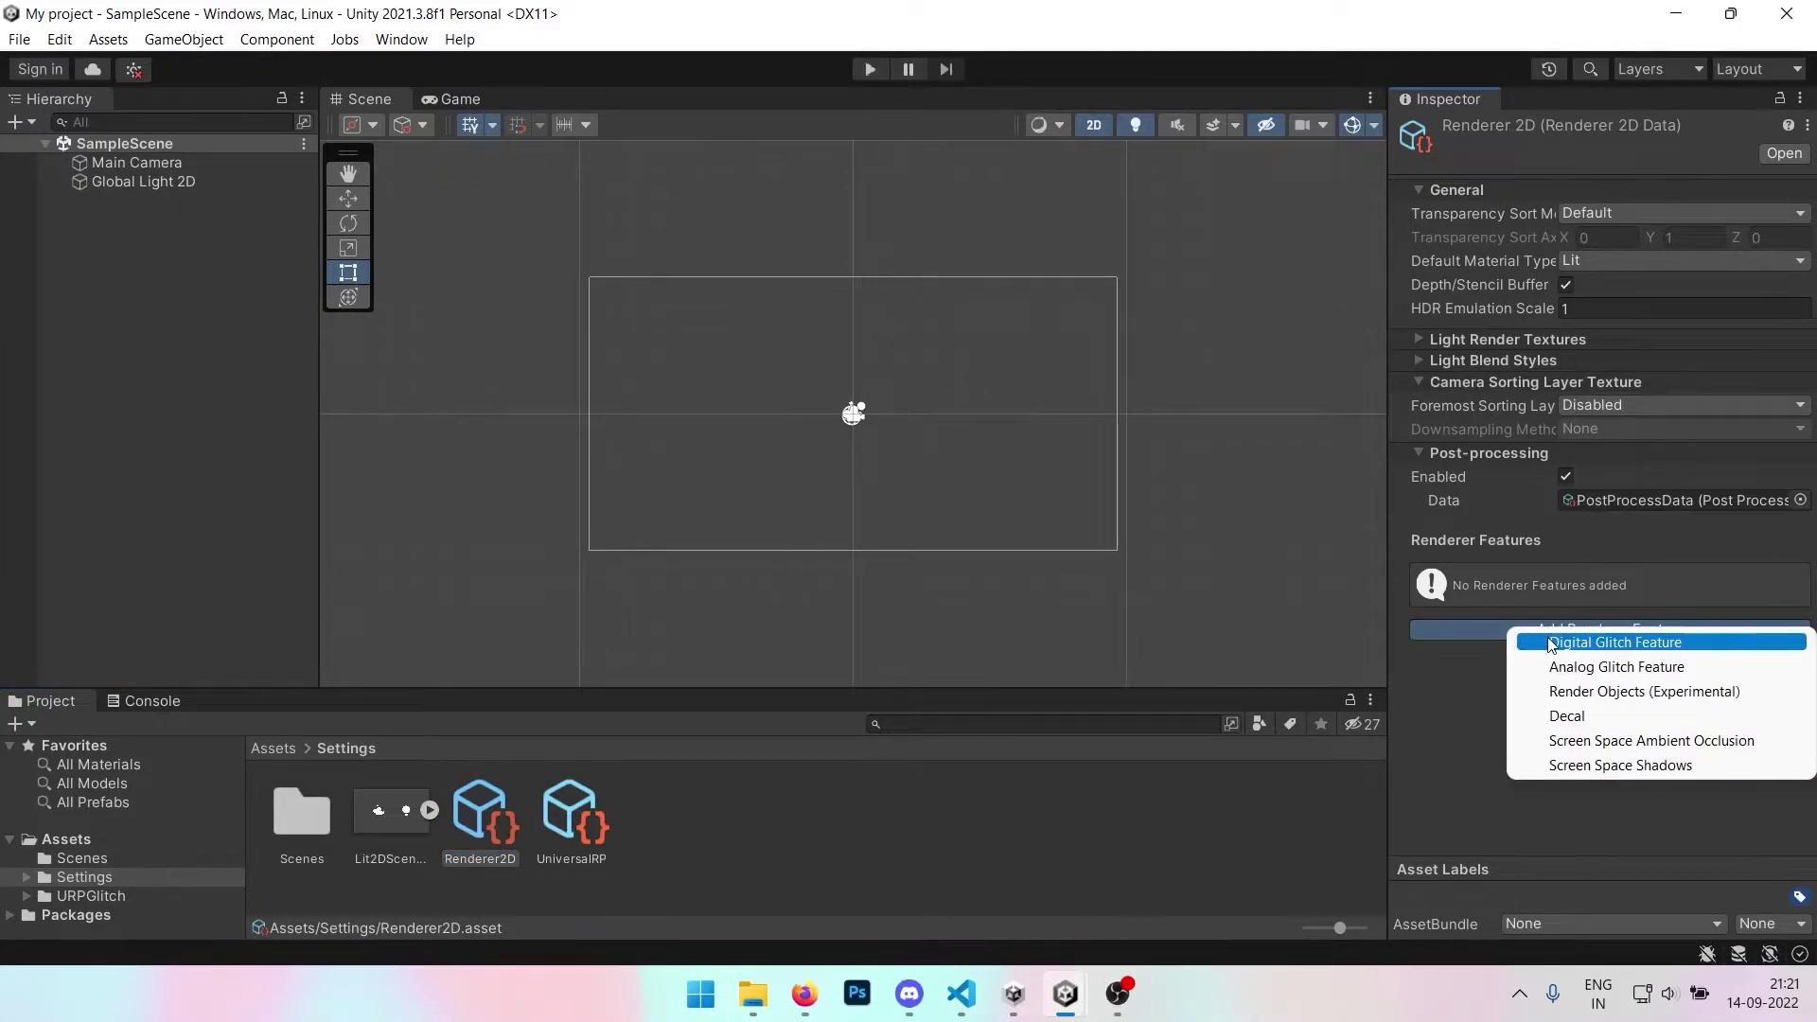
click(1551, 669)
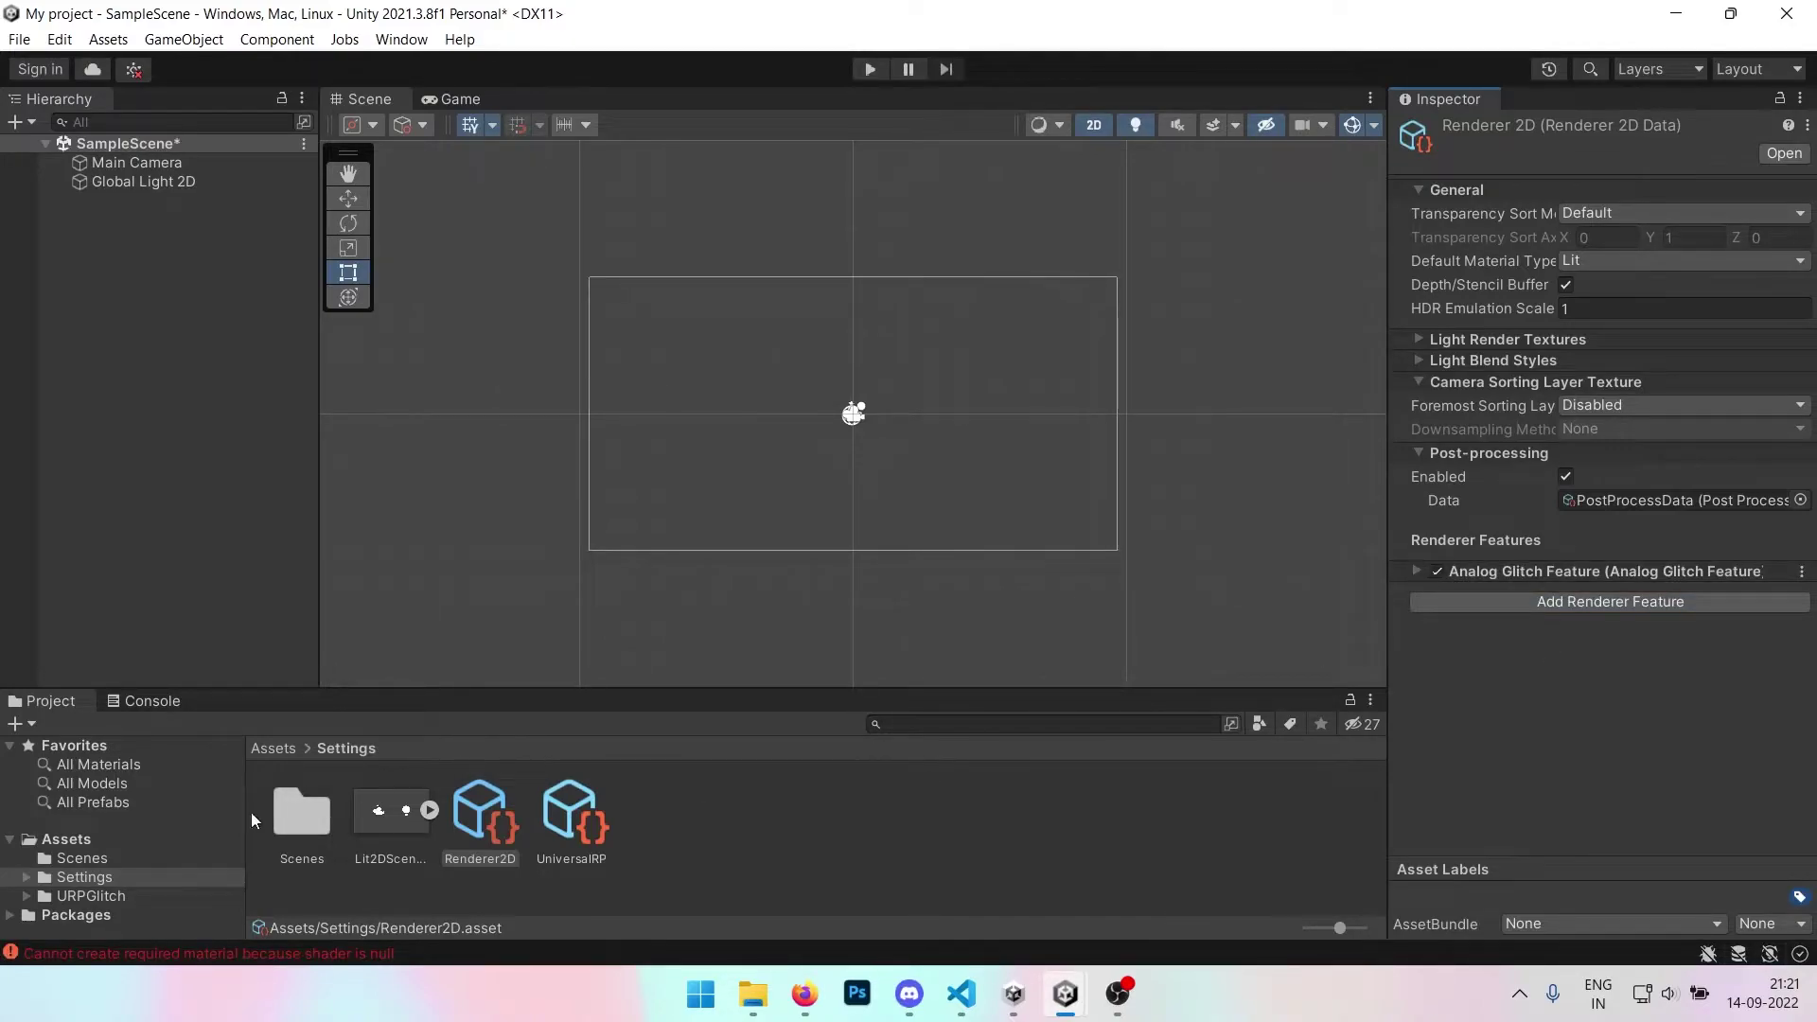
click(142, 701)
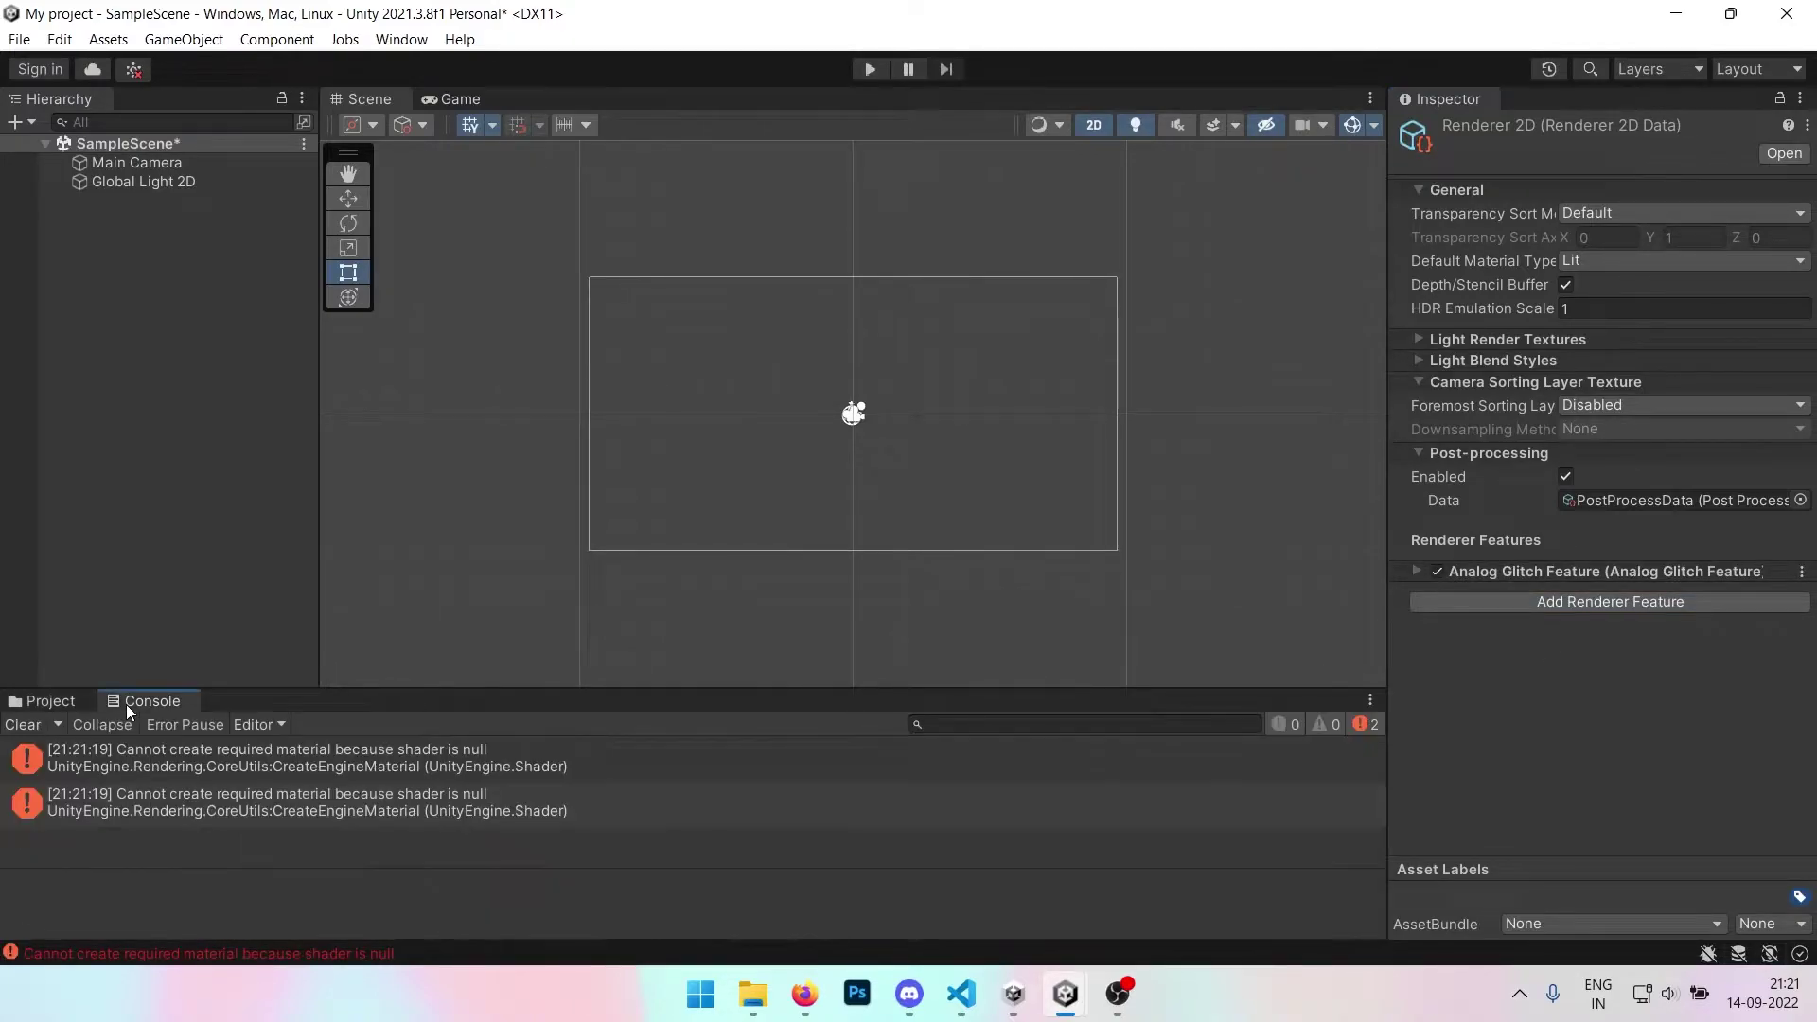
click(64, 704)
click(1417, 571)
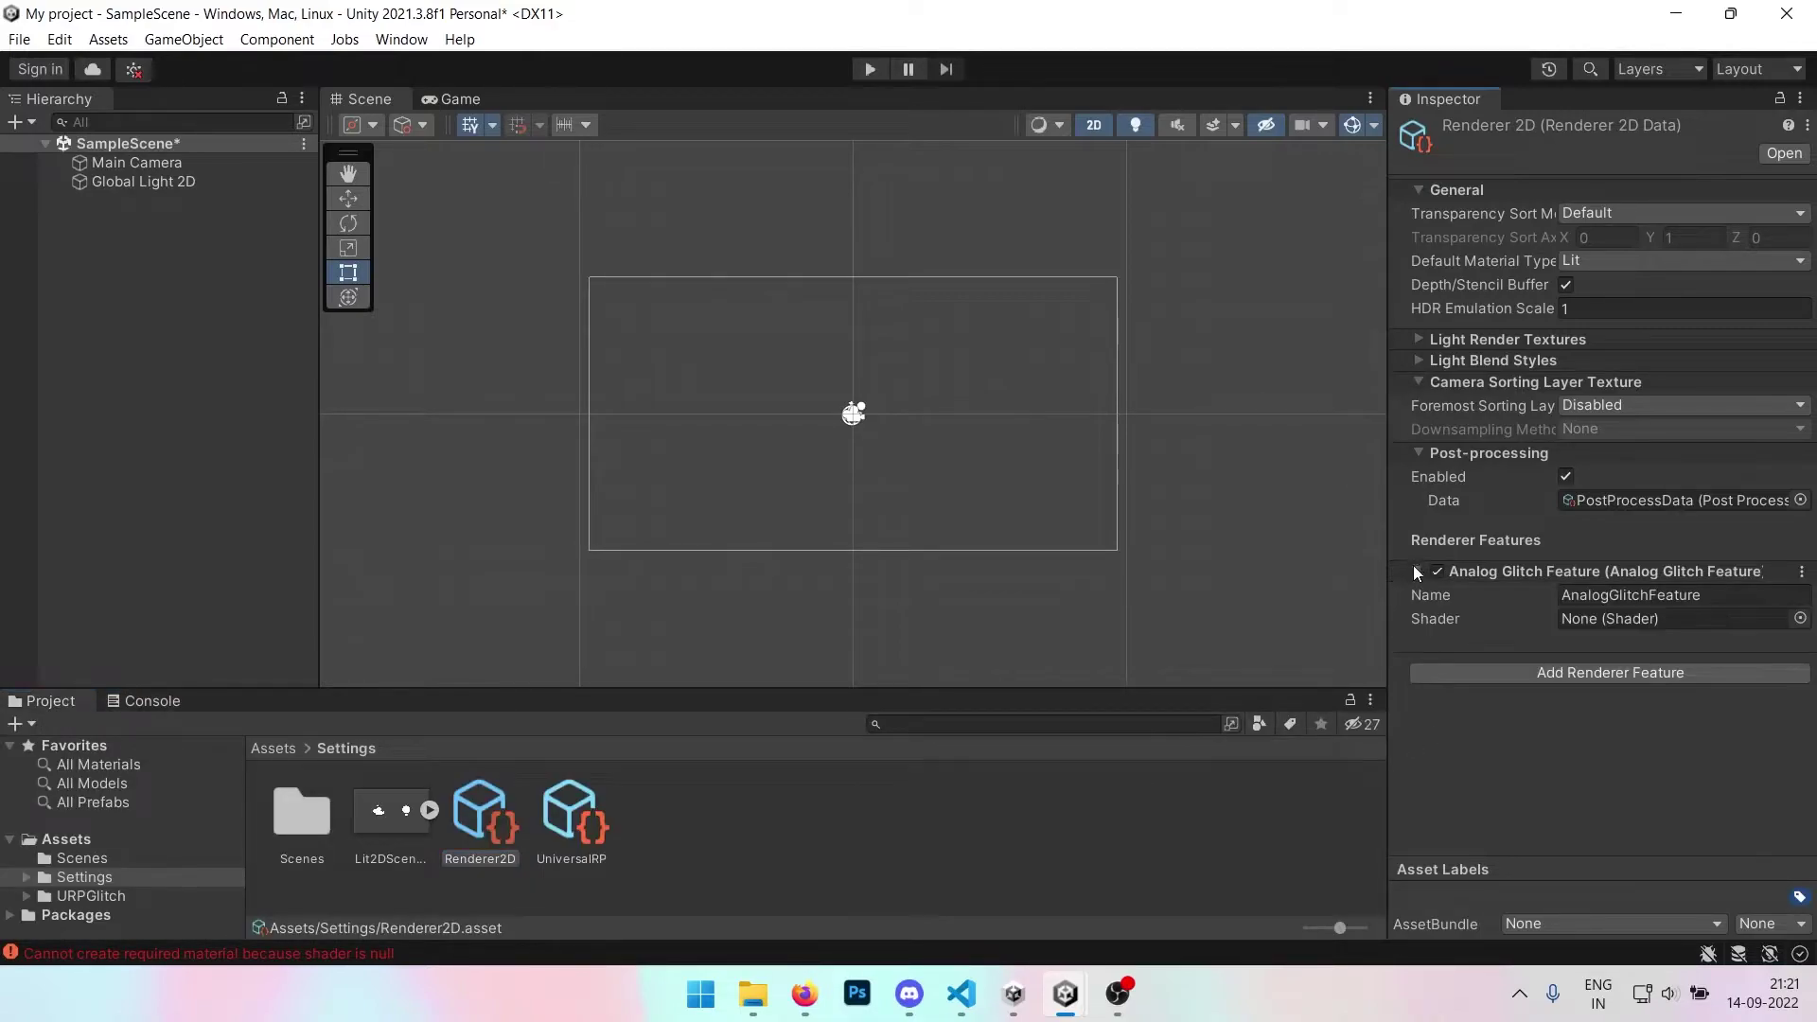
click(1800, 620)
click(950, 583)
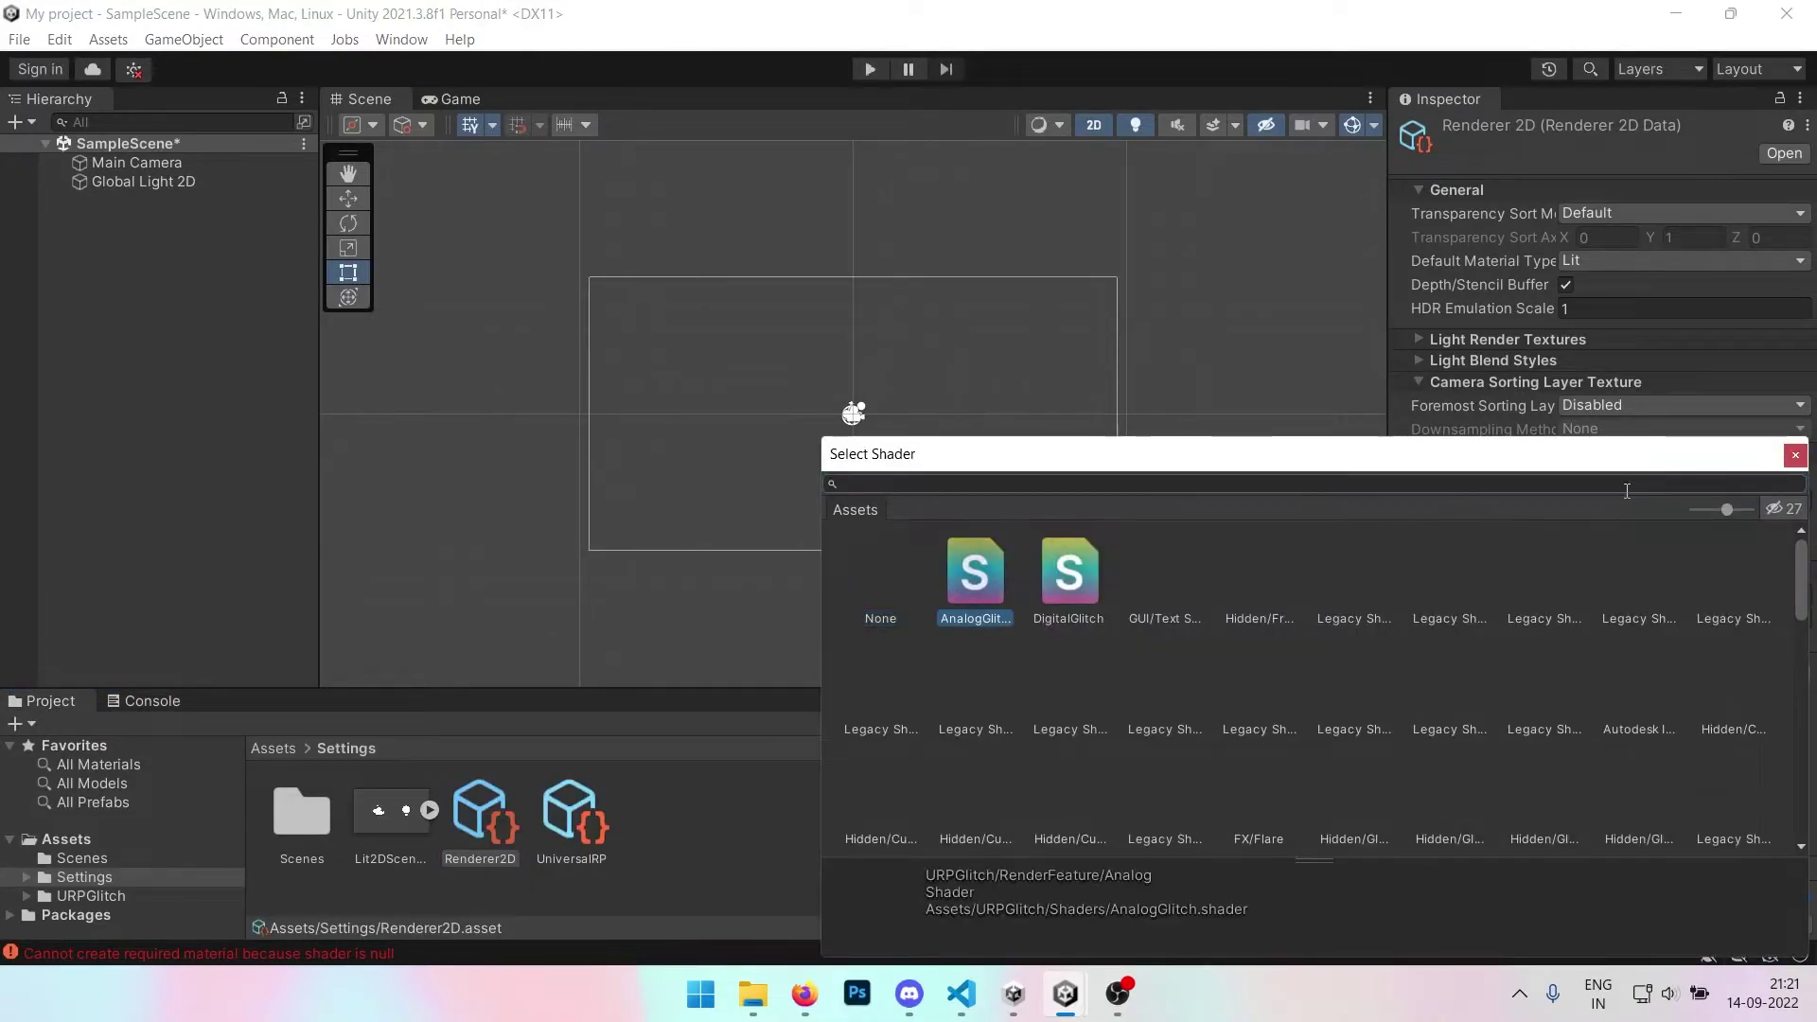
click(1795, 455)
Add a Digital Glitch Feature to Renderer2D and assign it the DigitalGlitch shader
click(1635, 676)
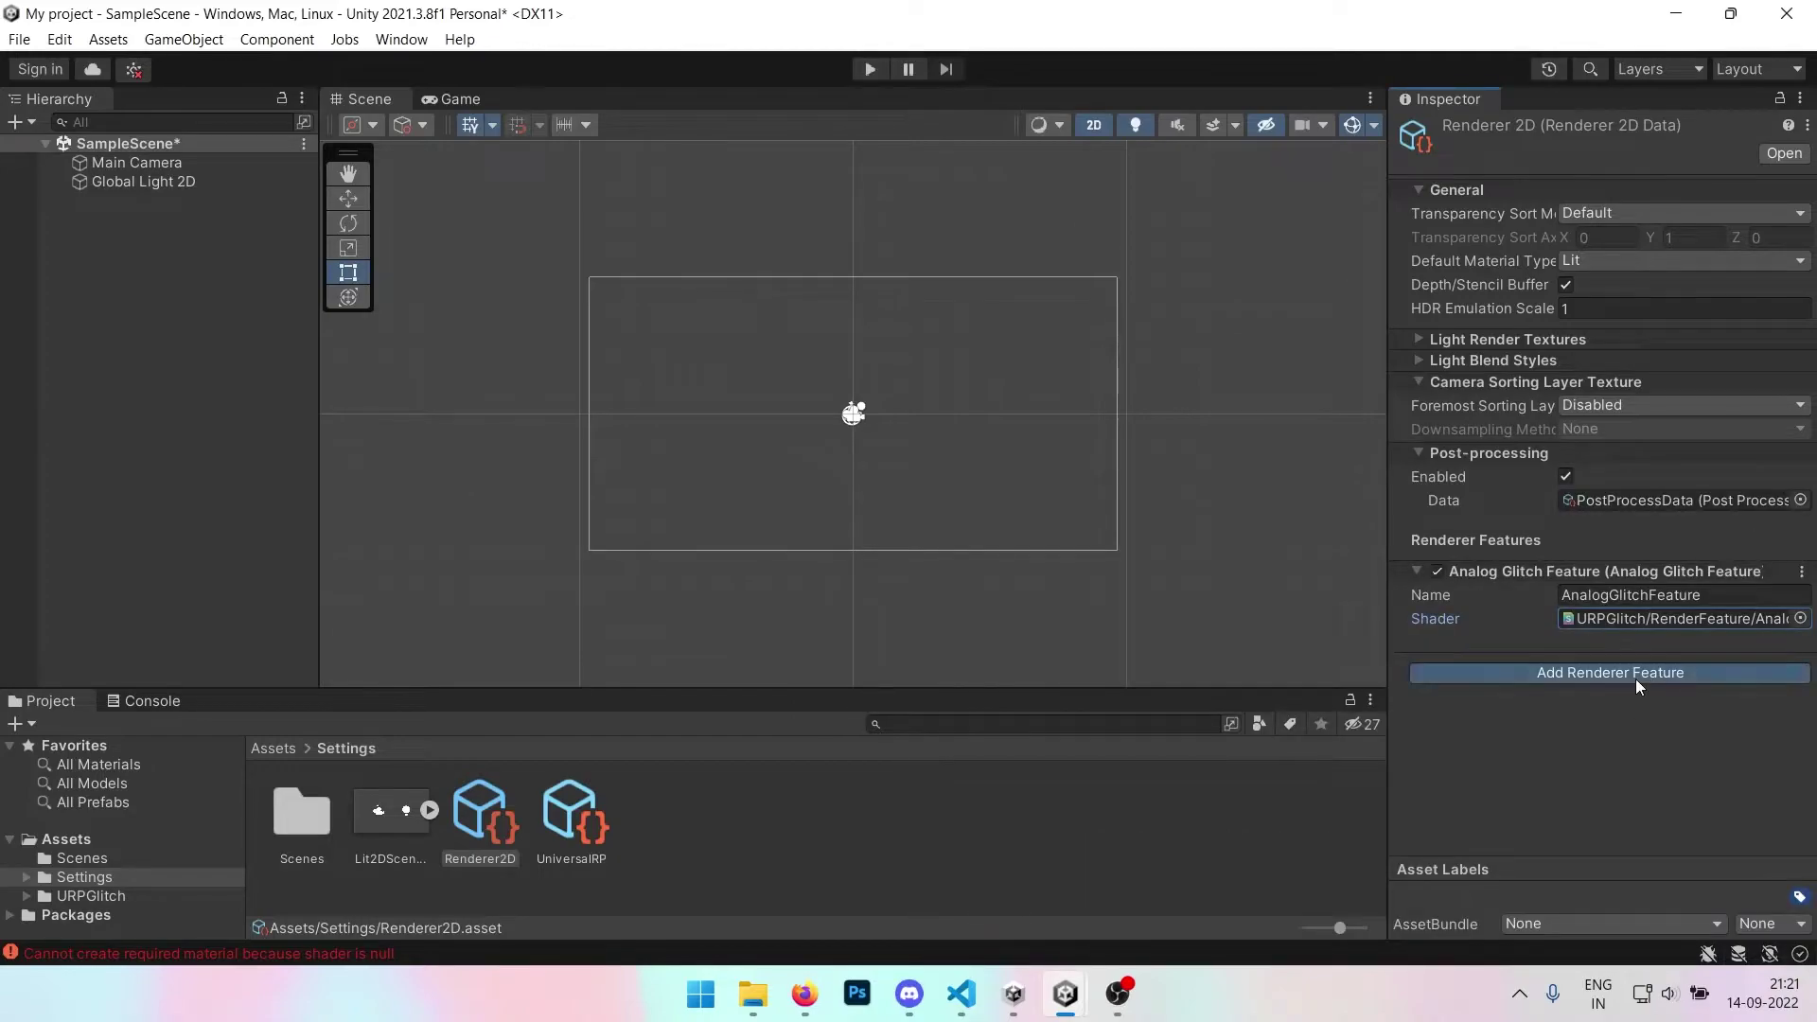
click(1623, 693)
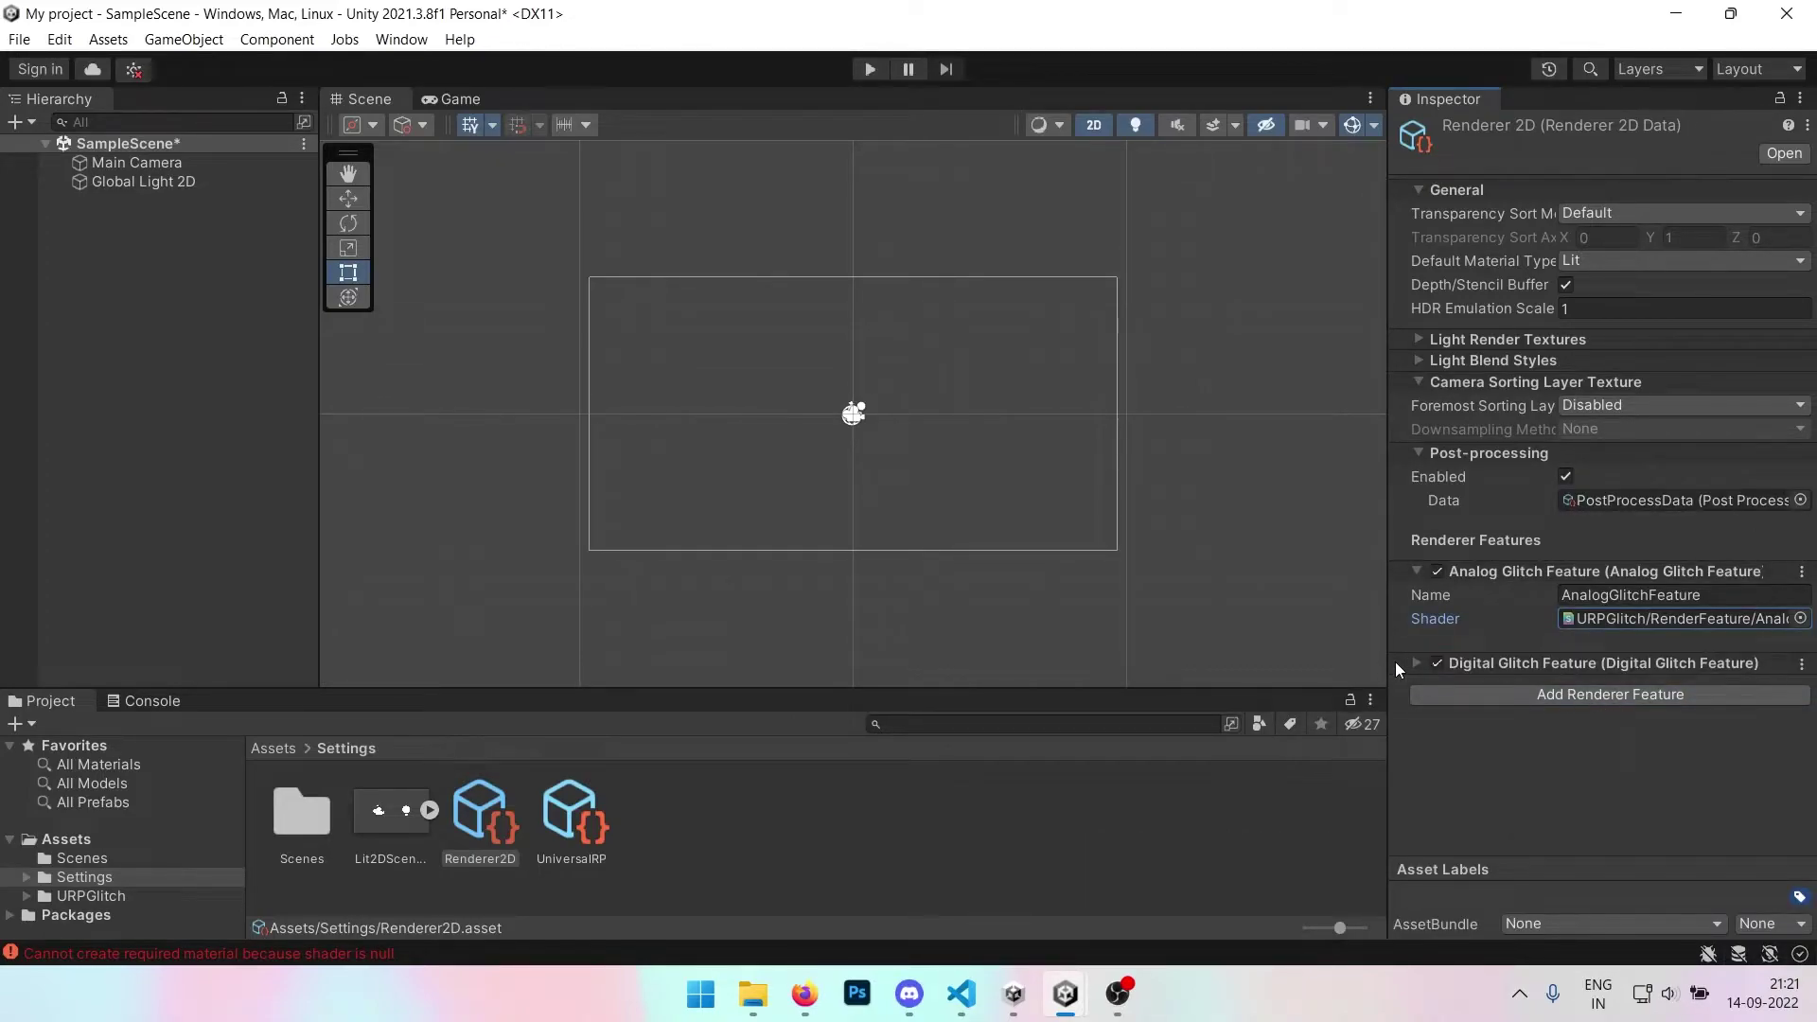
click(1416, 664)
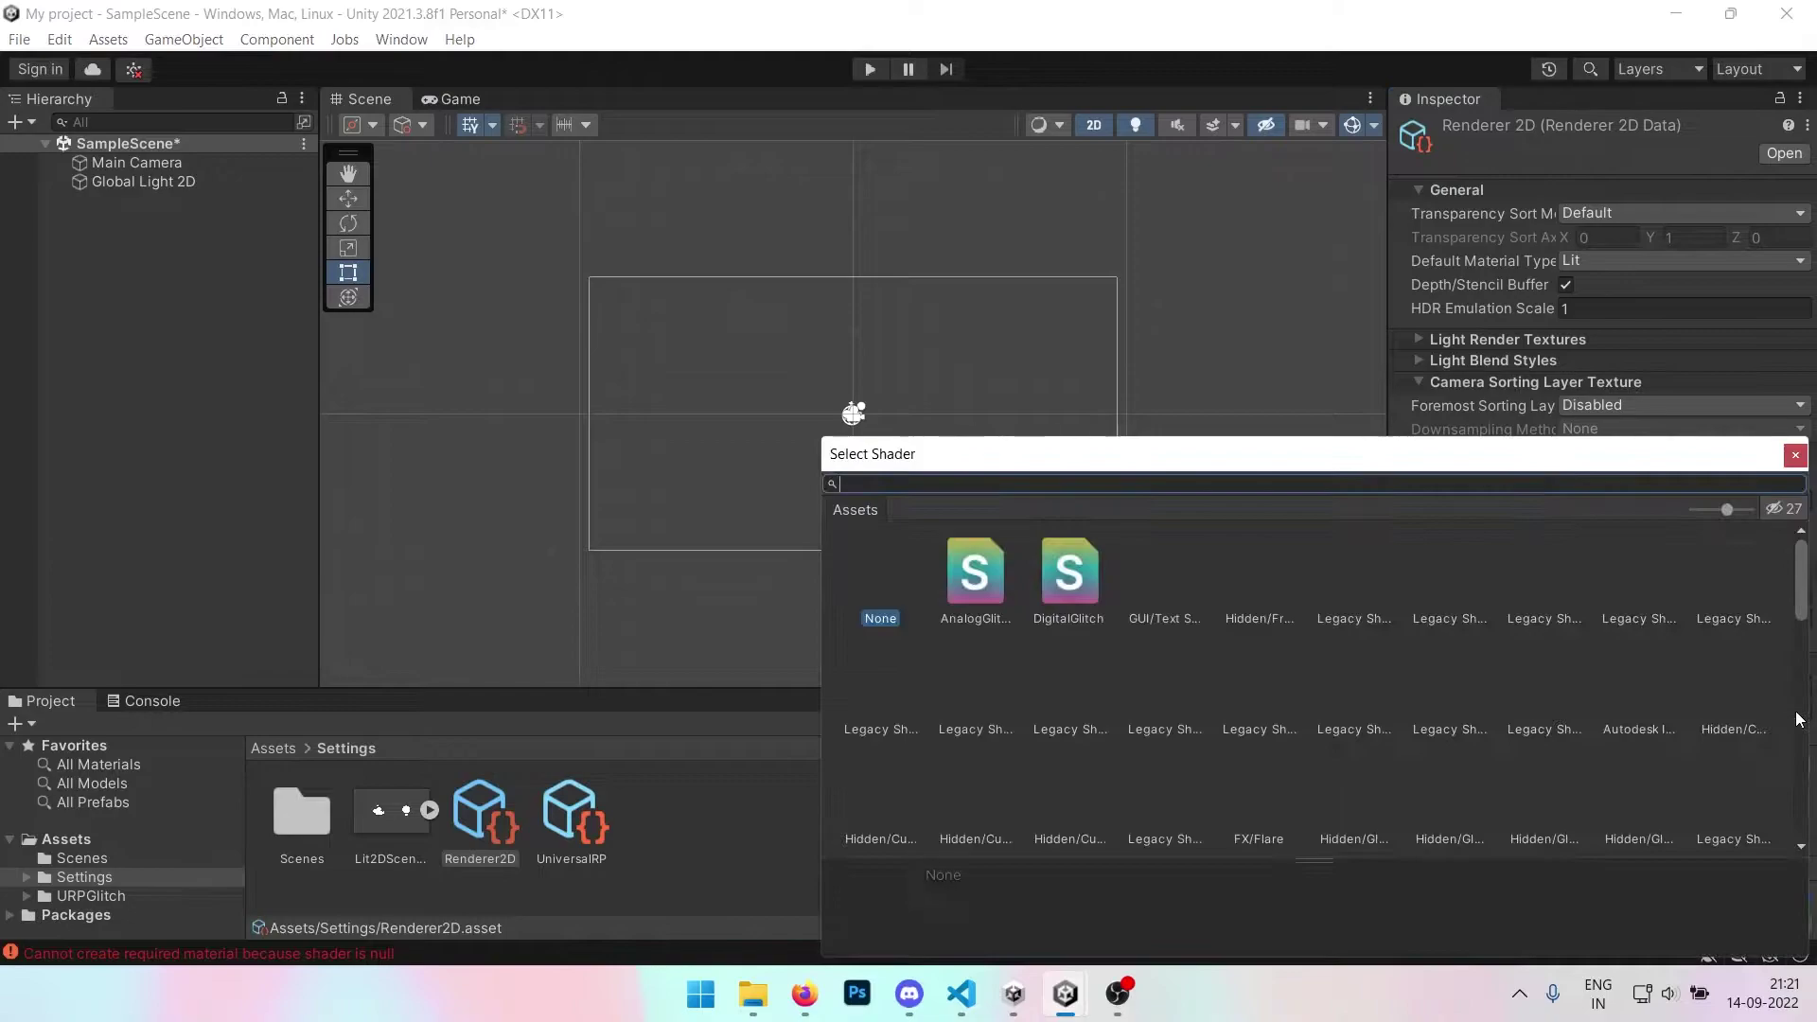
click(1800, 712)
click(1069, 573)
click(1795, 455)
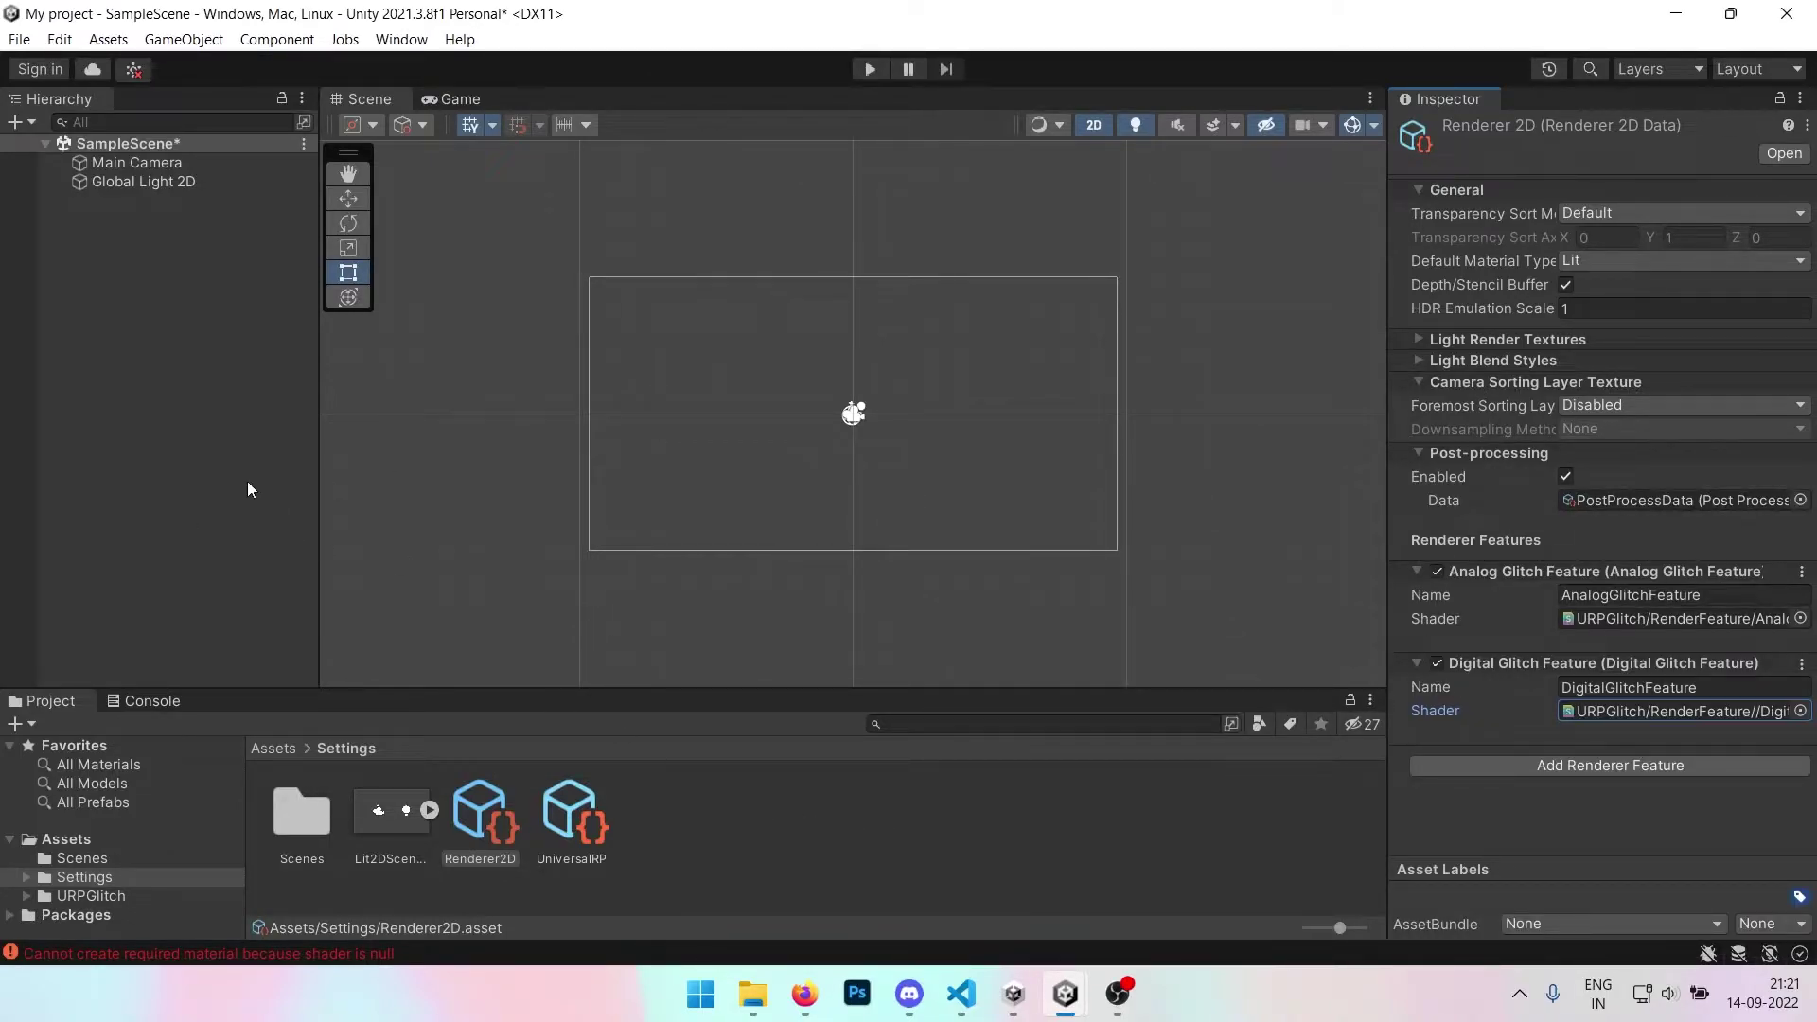
click(197, 420)
Create a Square sprite and two duplicates, moving them left of centre and upper right
right_click(201, 272)
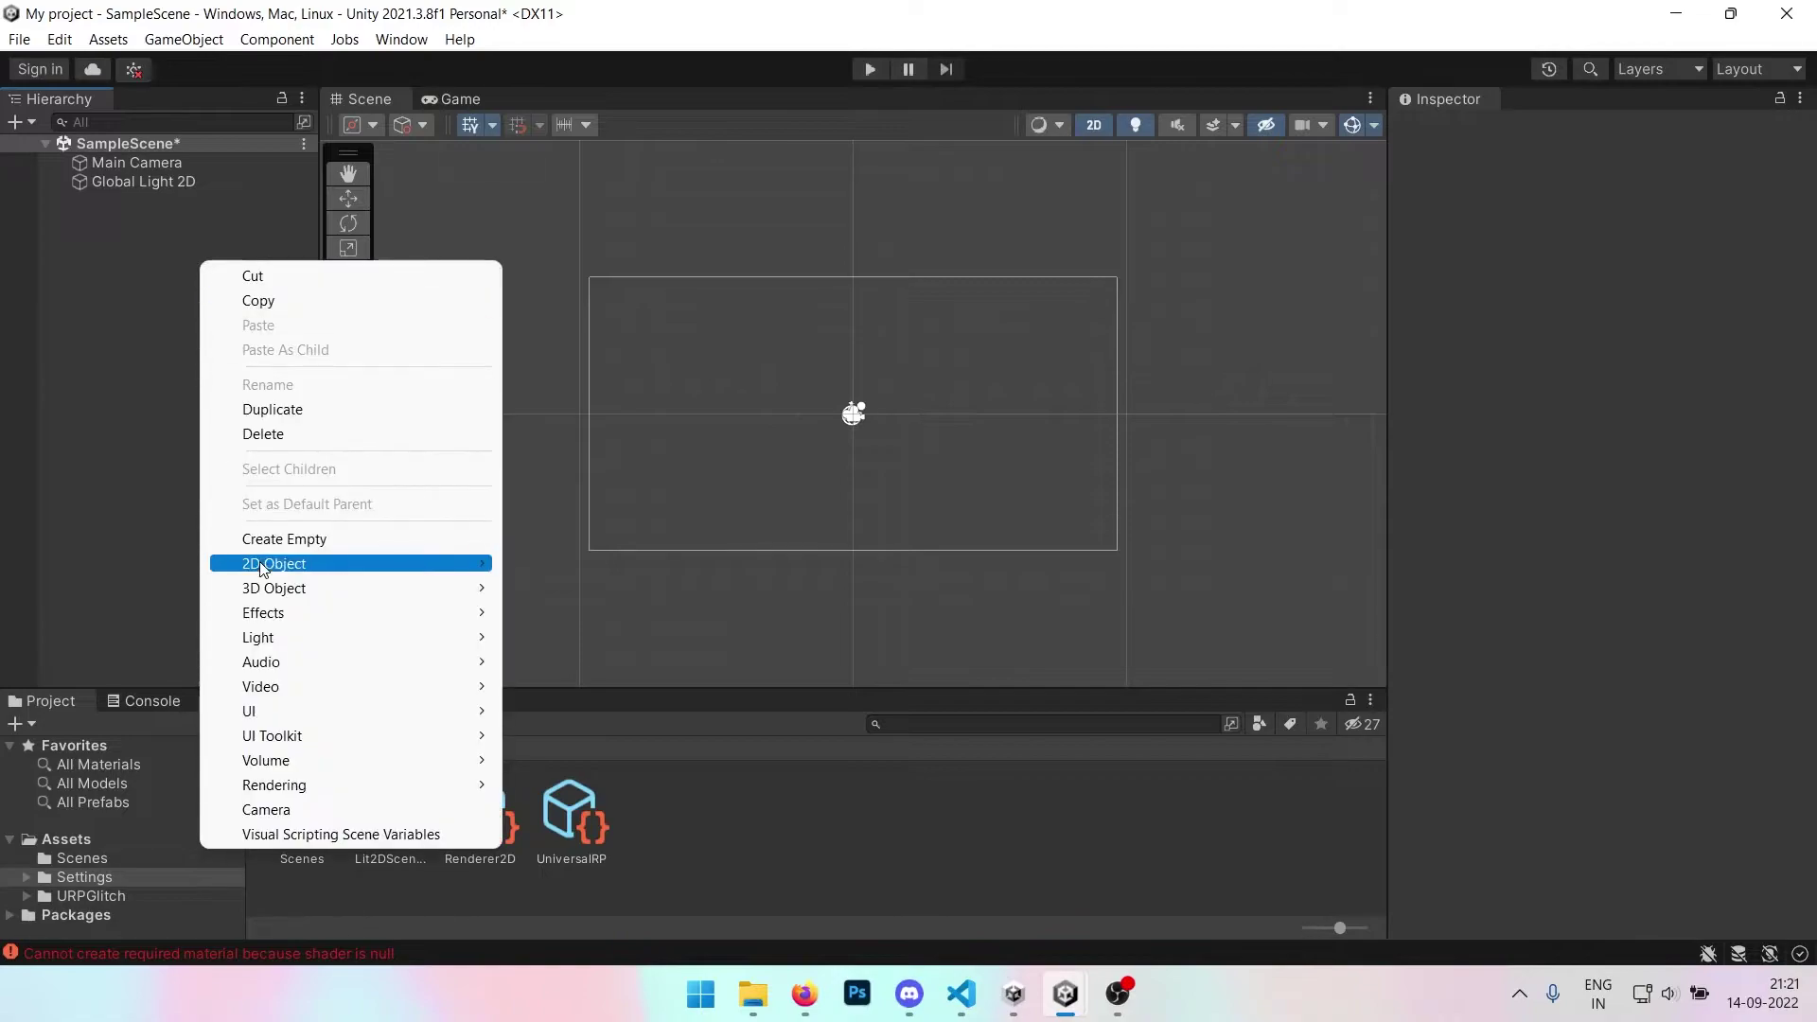
mouse_move(360, 564)
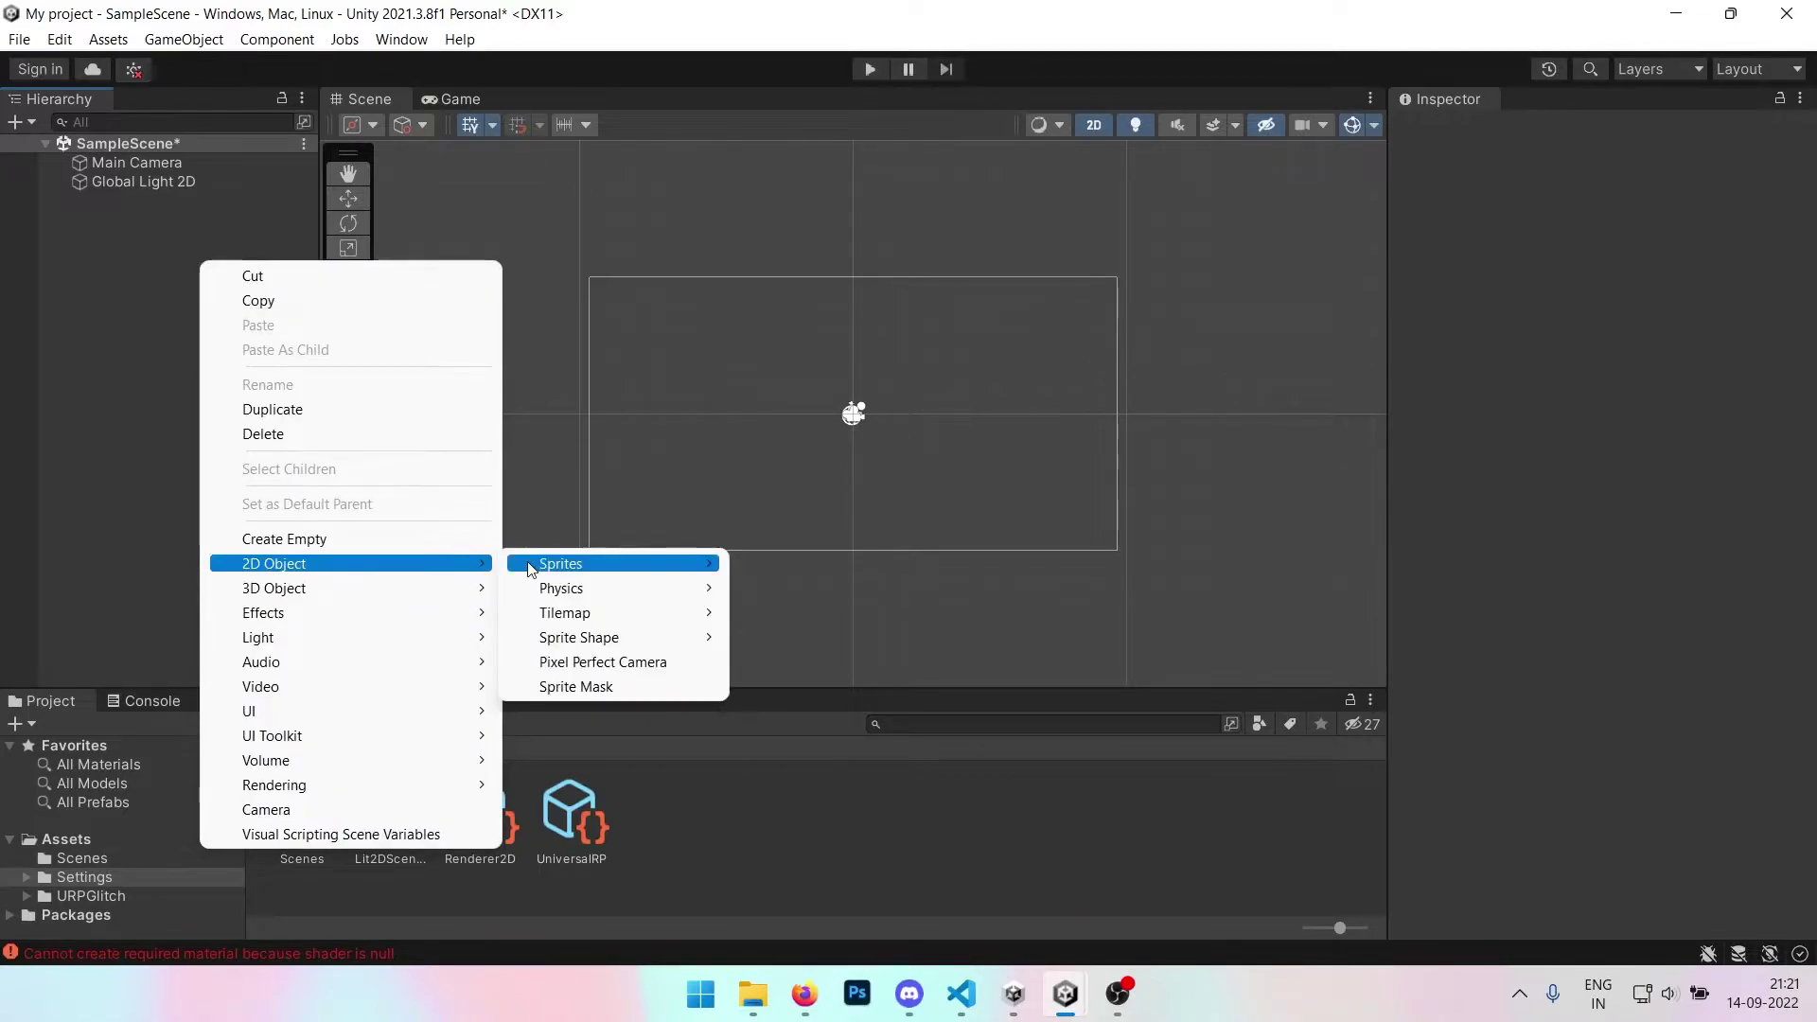
mouse_move(568, 564)
click(795, 564)
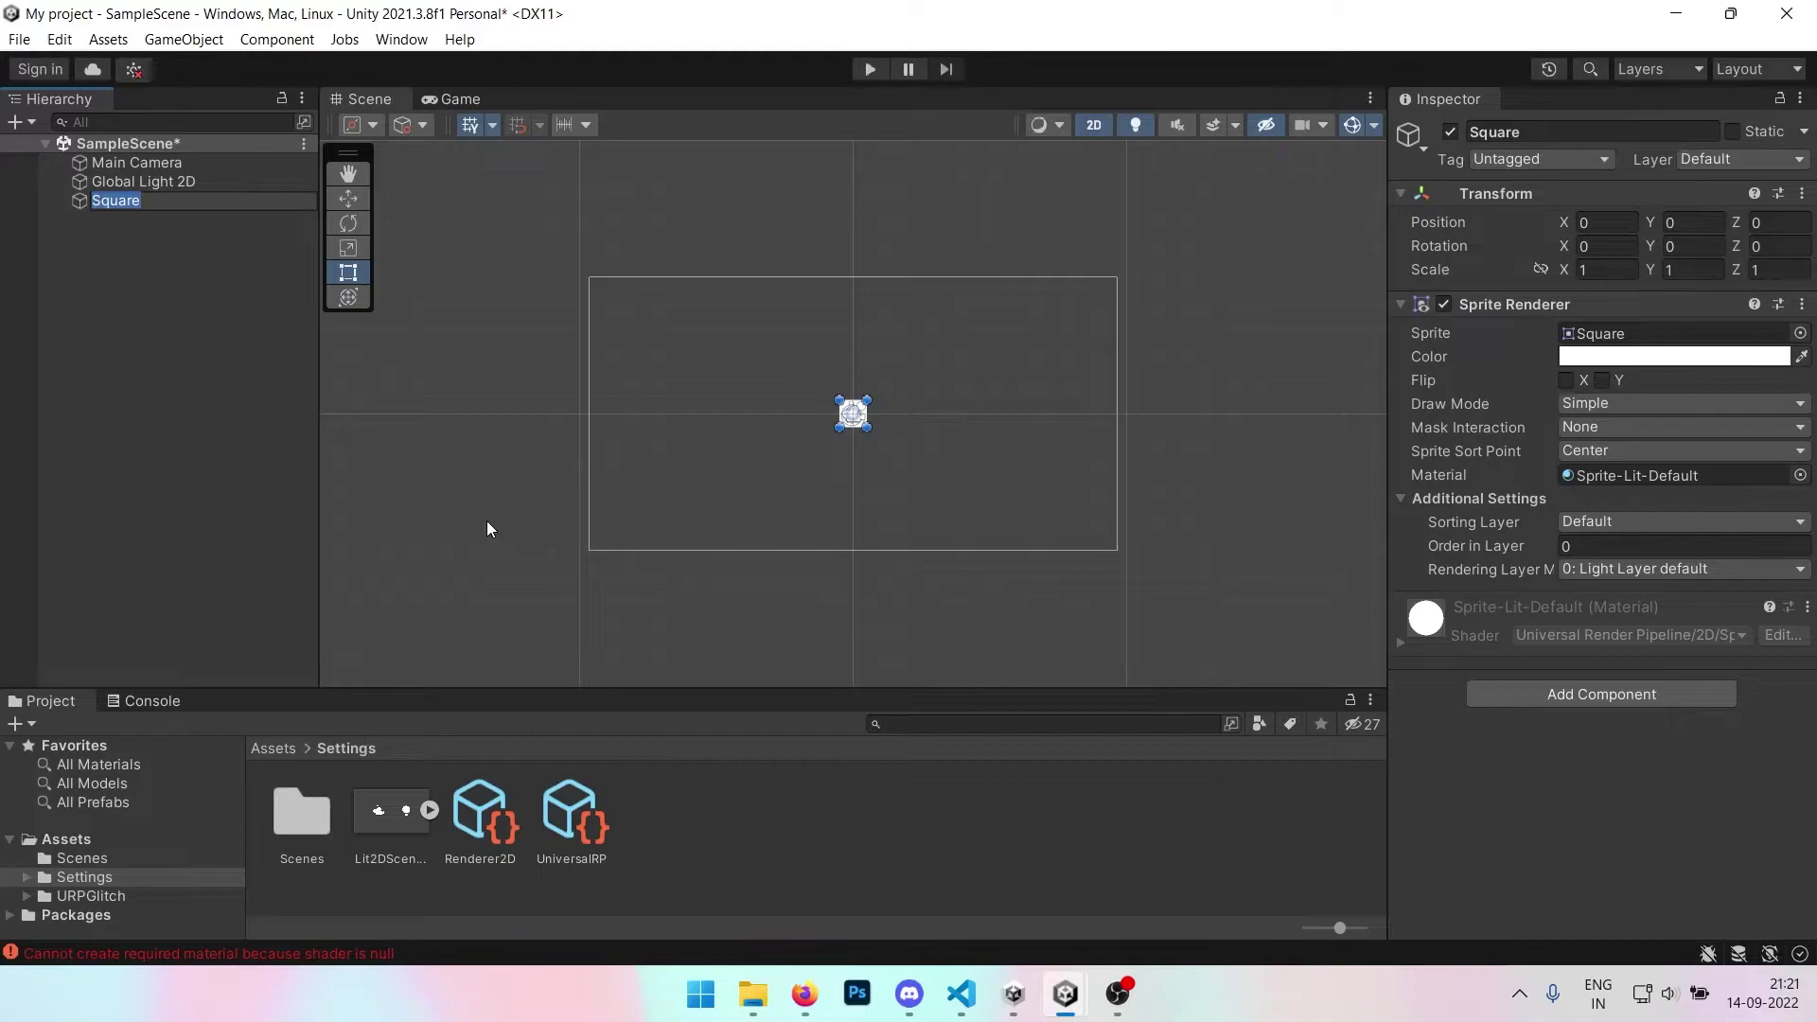
key(ctrl+d)
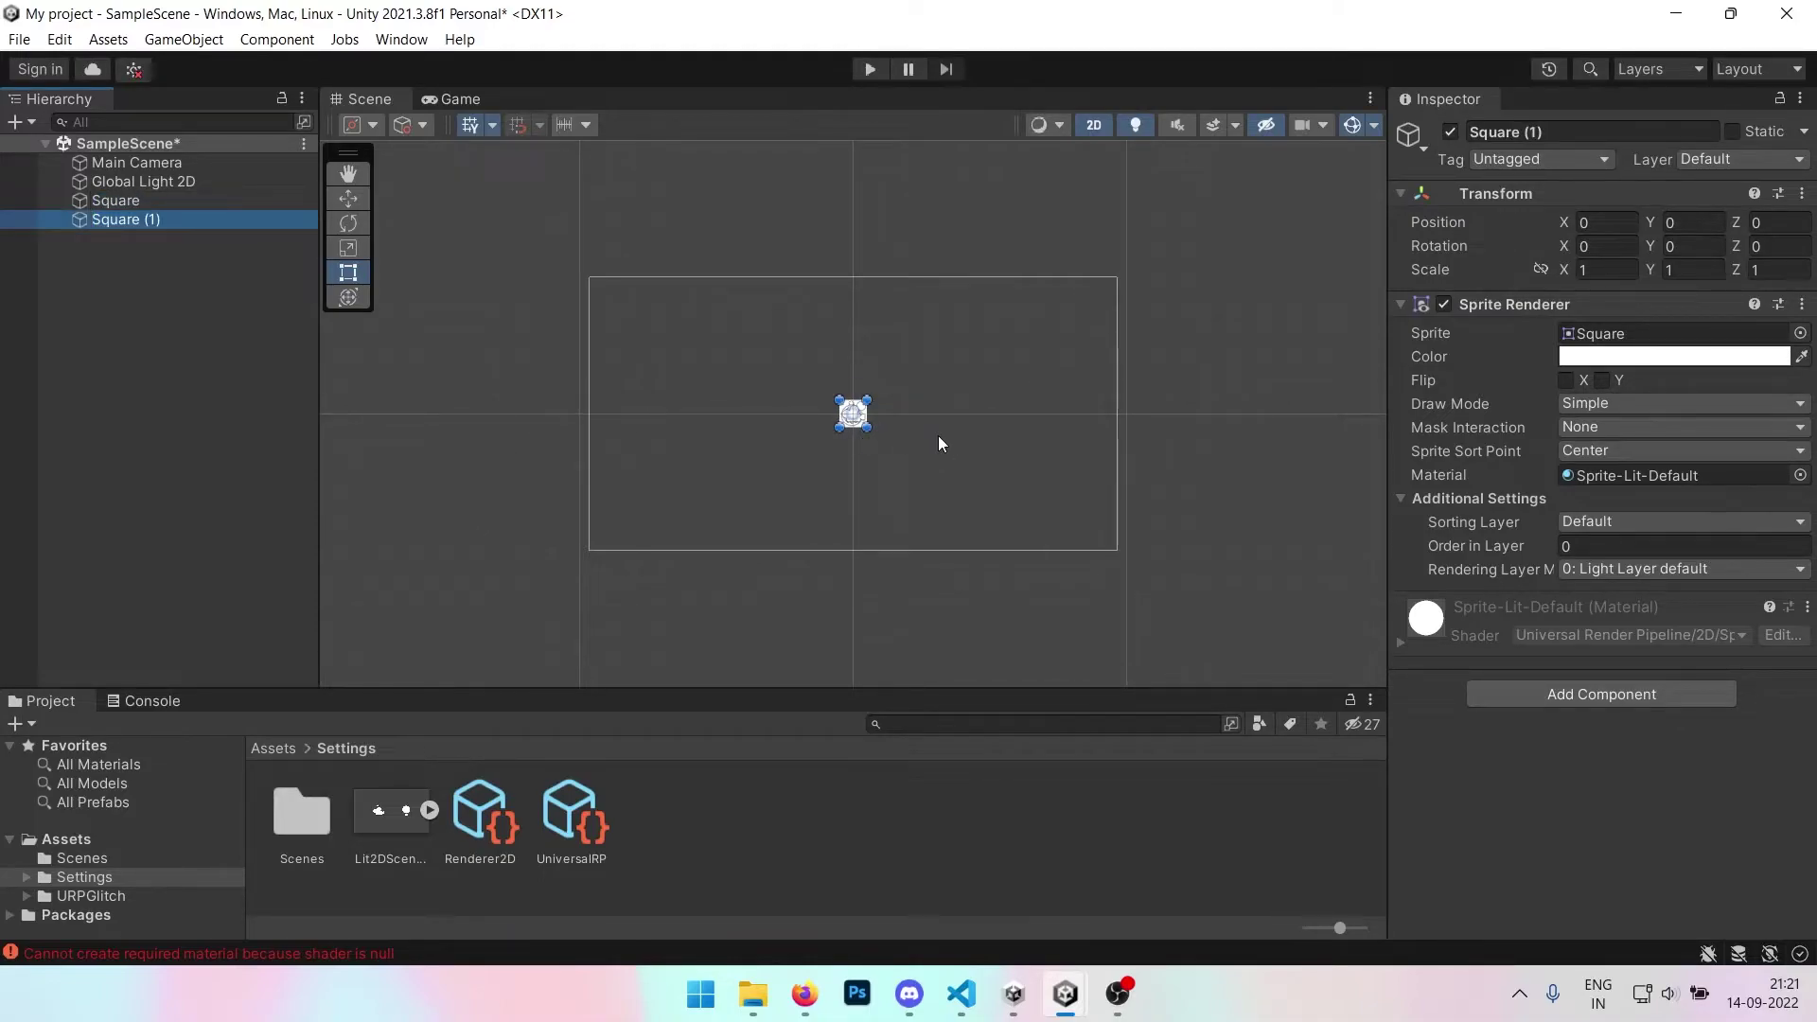
key(w)
drag(867, 403, 736, 384)
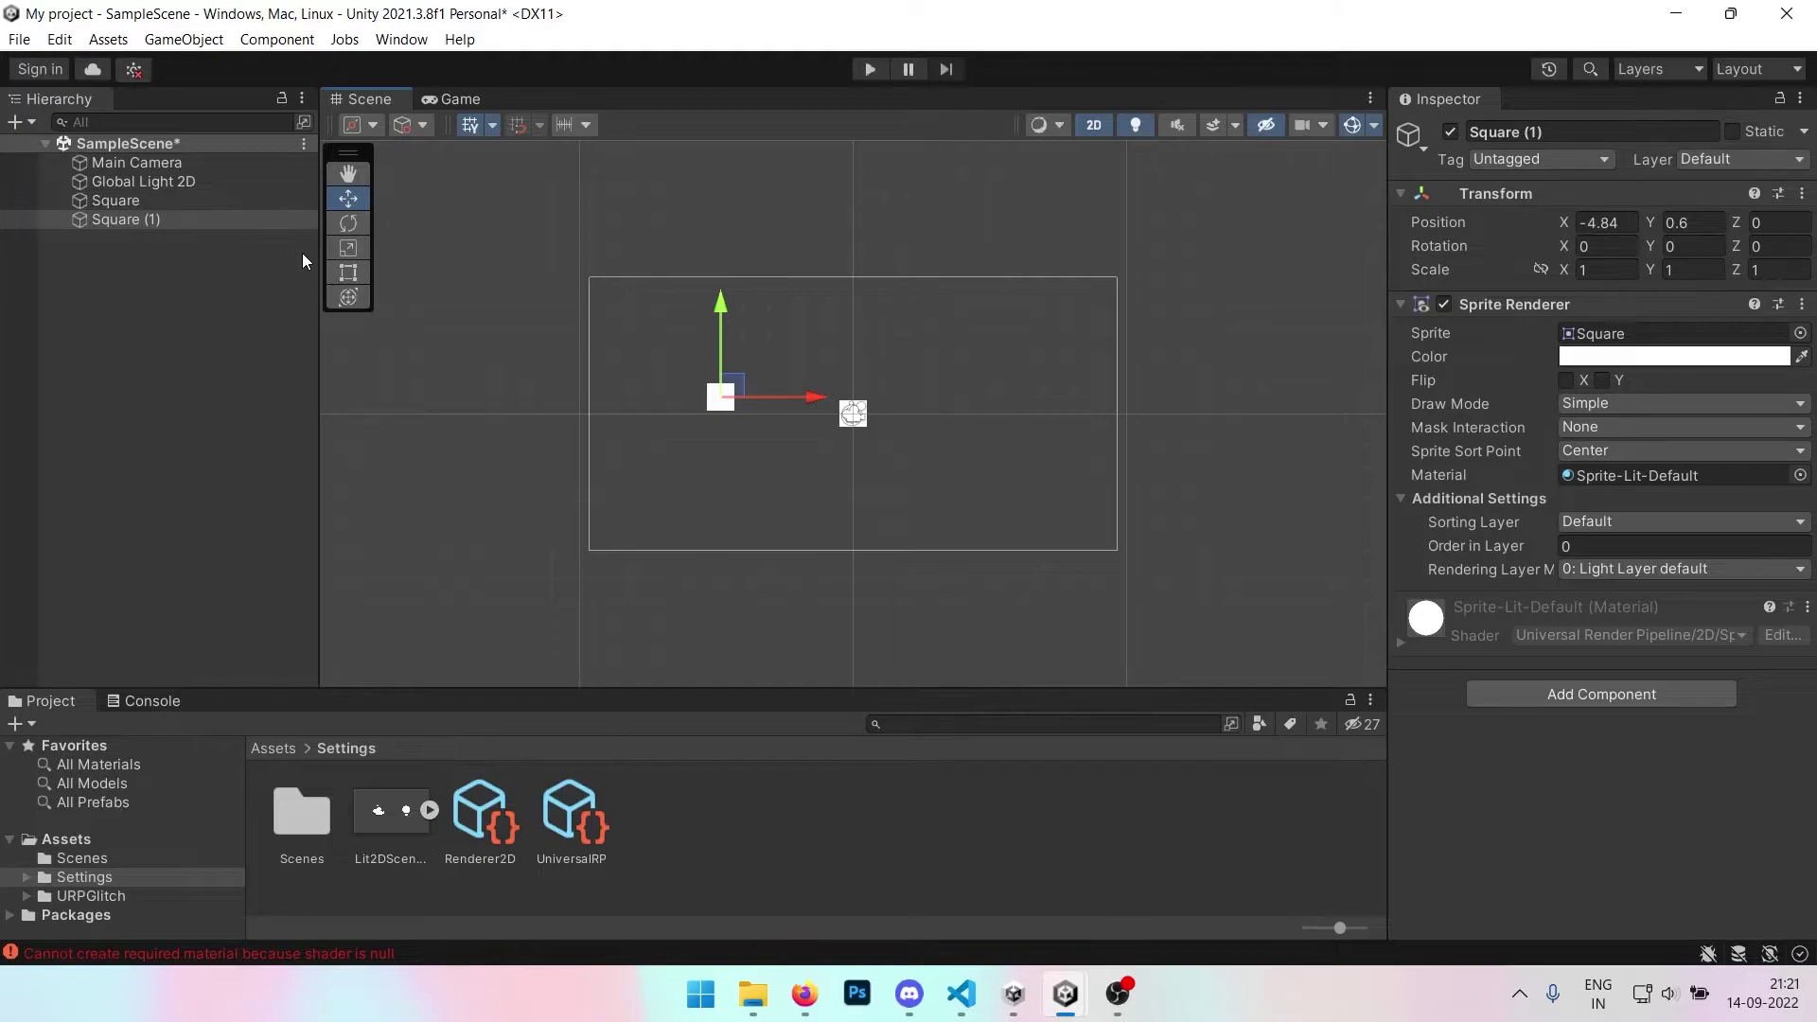
key(ctrl+d)
drag(746, 389, 964, 376)
Tint the Global Light 2D colour red (EA4E4E) and clear the Console errors
click(230, 190)
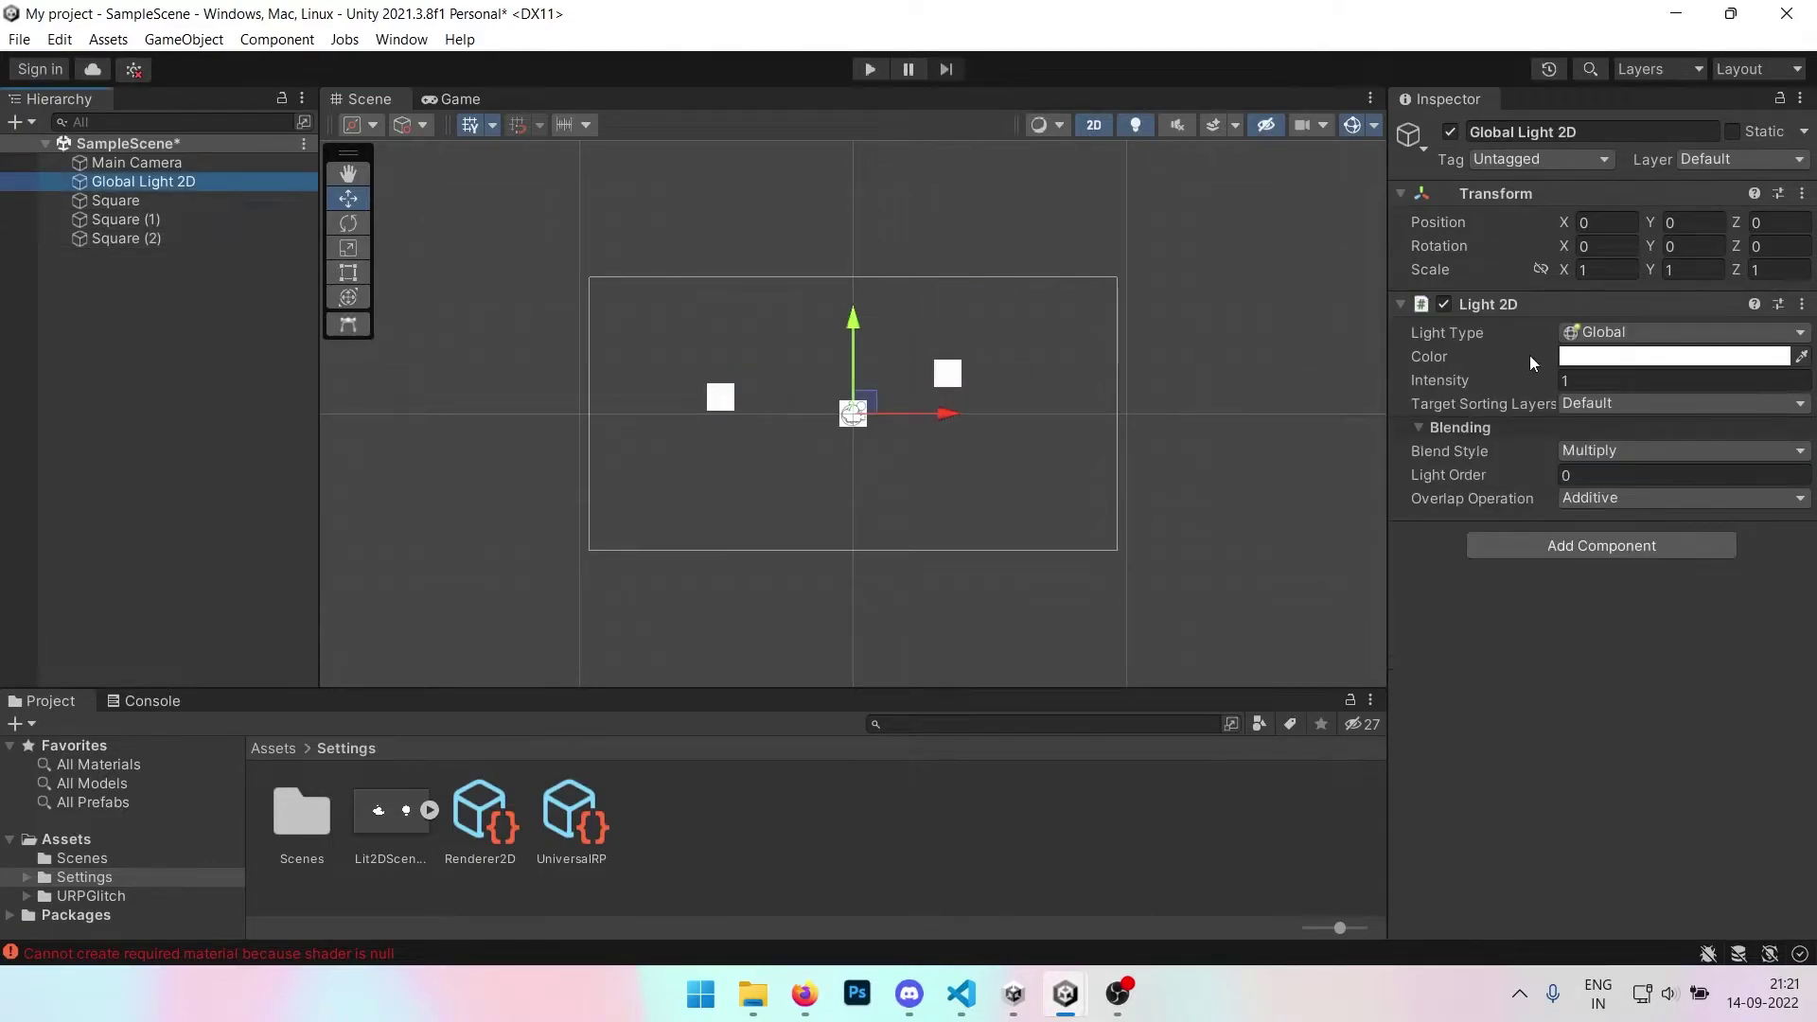
click(1566, 358)
drag(1665, 502, 1692, 490)
click(1792, 337)
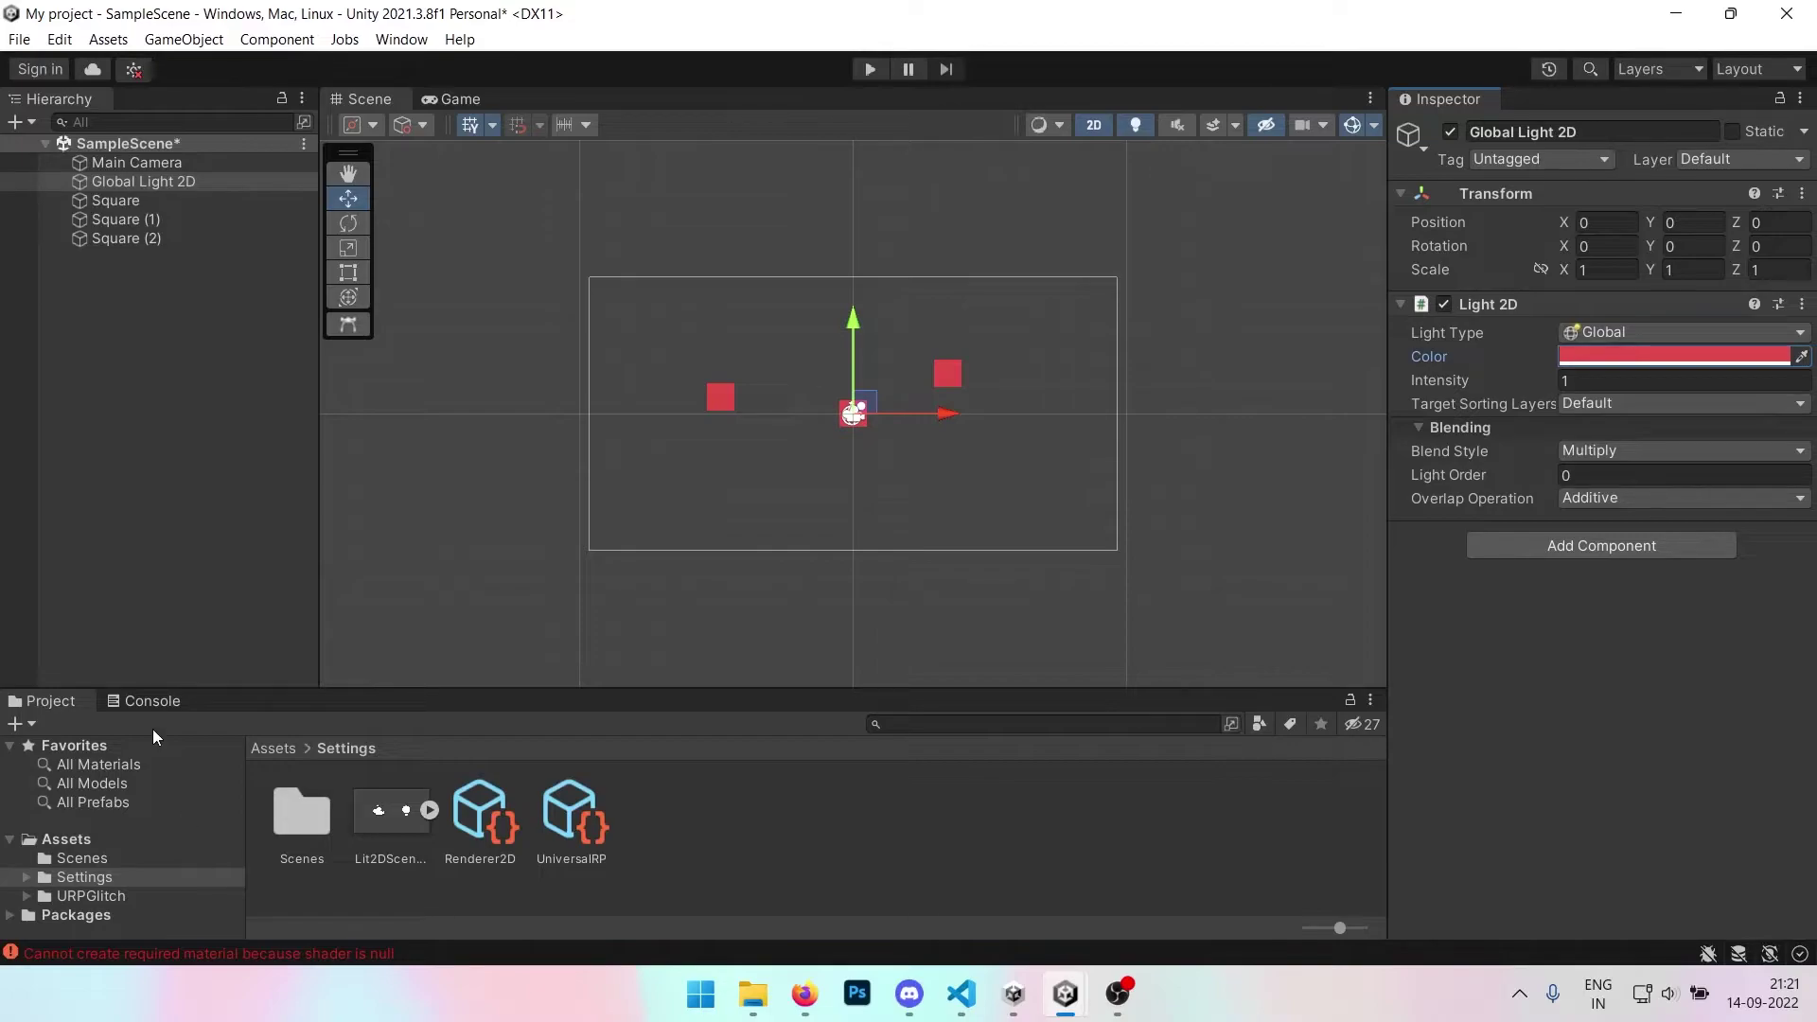
click(146, 701)
click(21, 722)
click(39, 702)
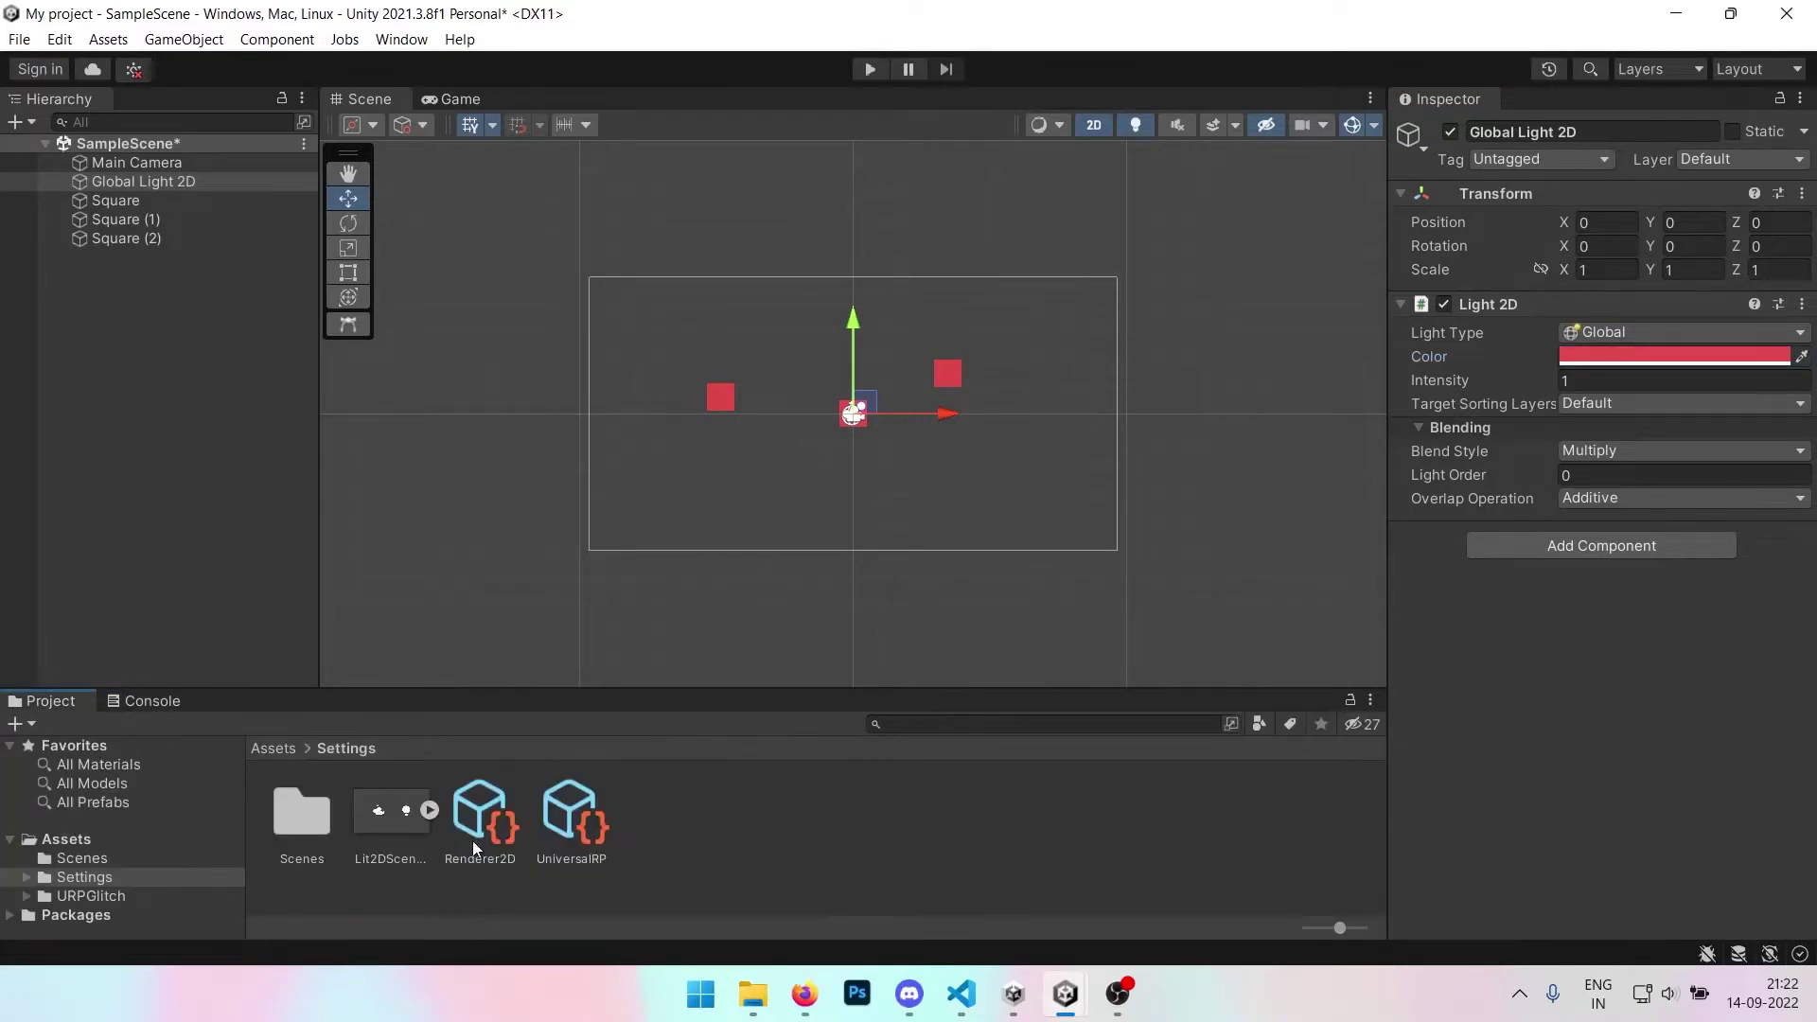
Browse the URPGlitch folder and inspect its sample scene volume profile
click(27, 896)
scroll(99, 901, down, 2)
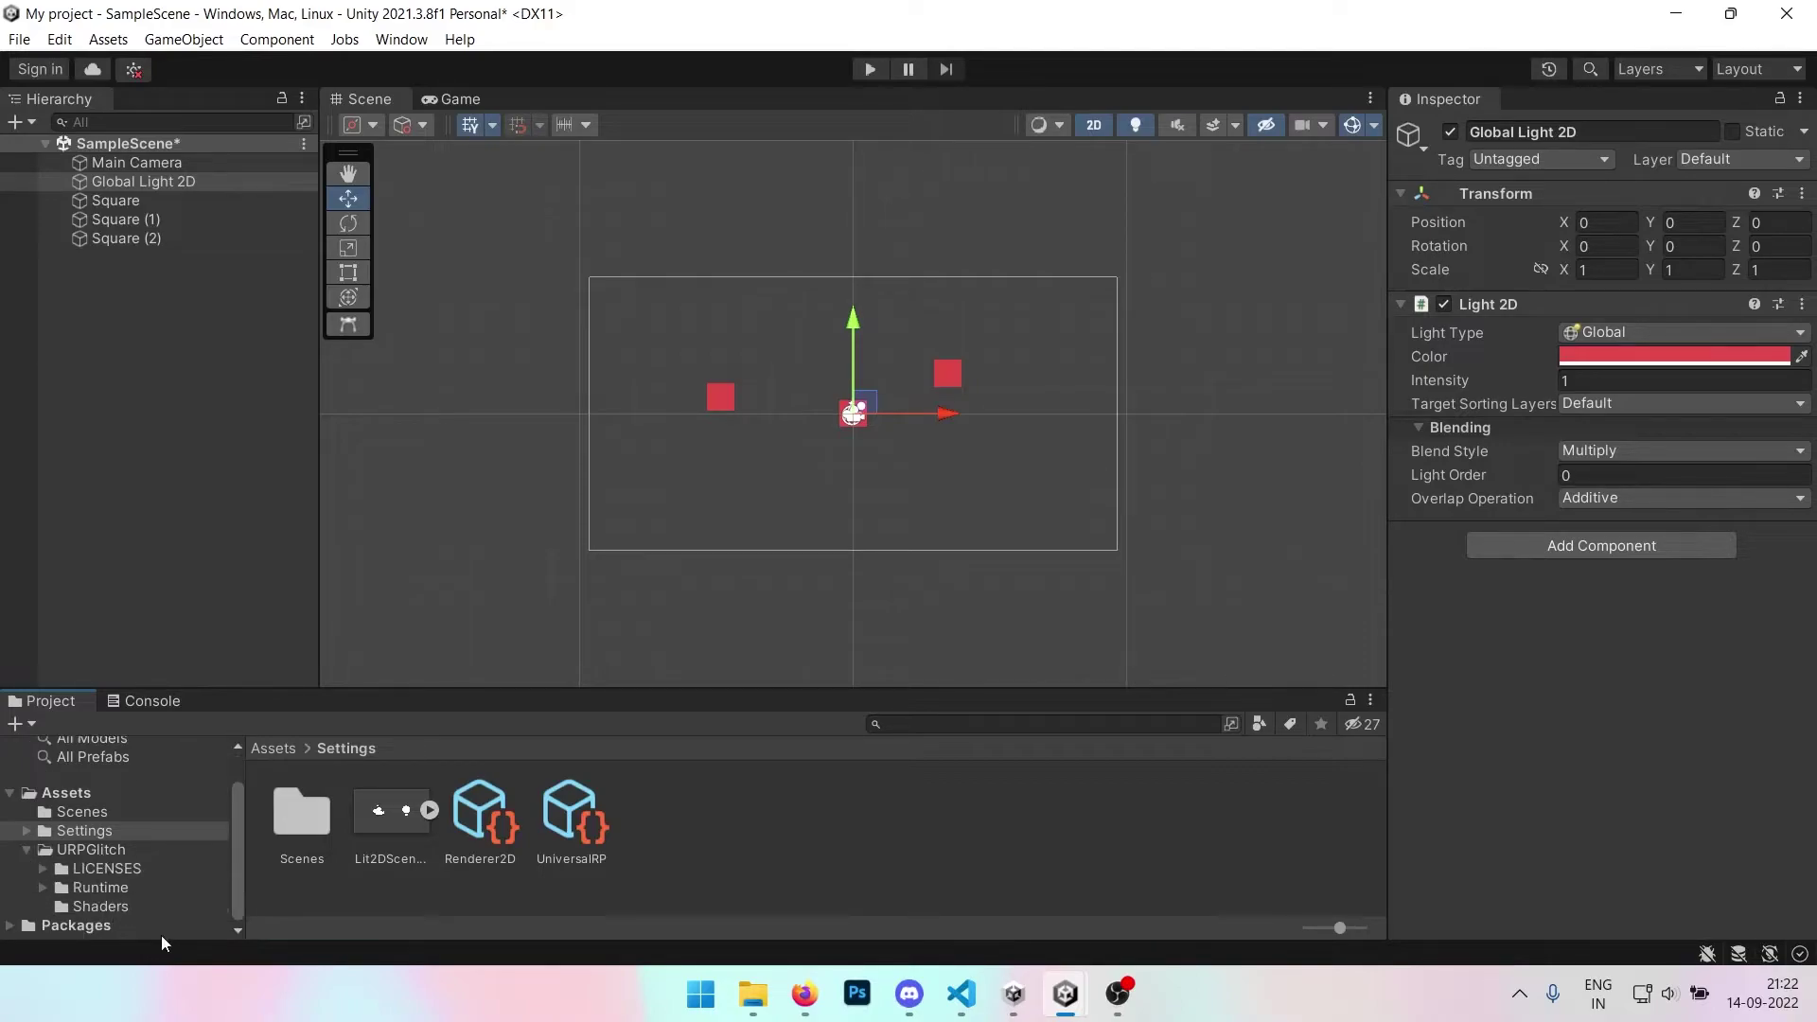
click(116, 848)
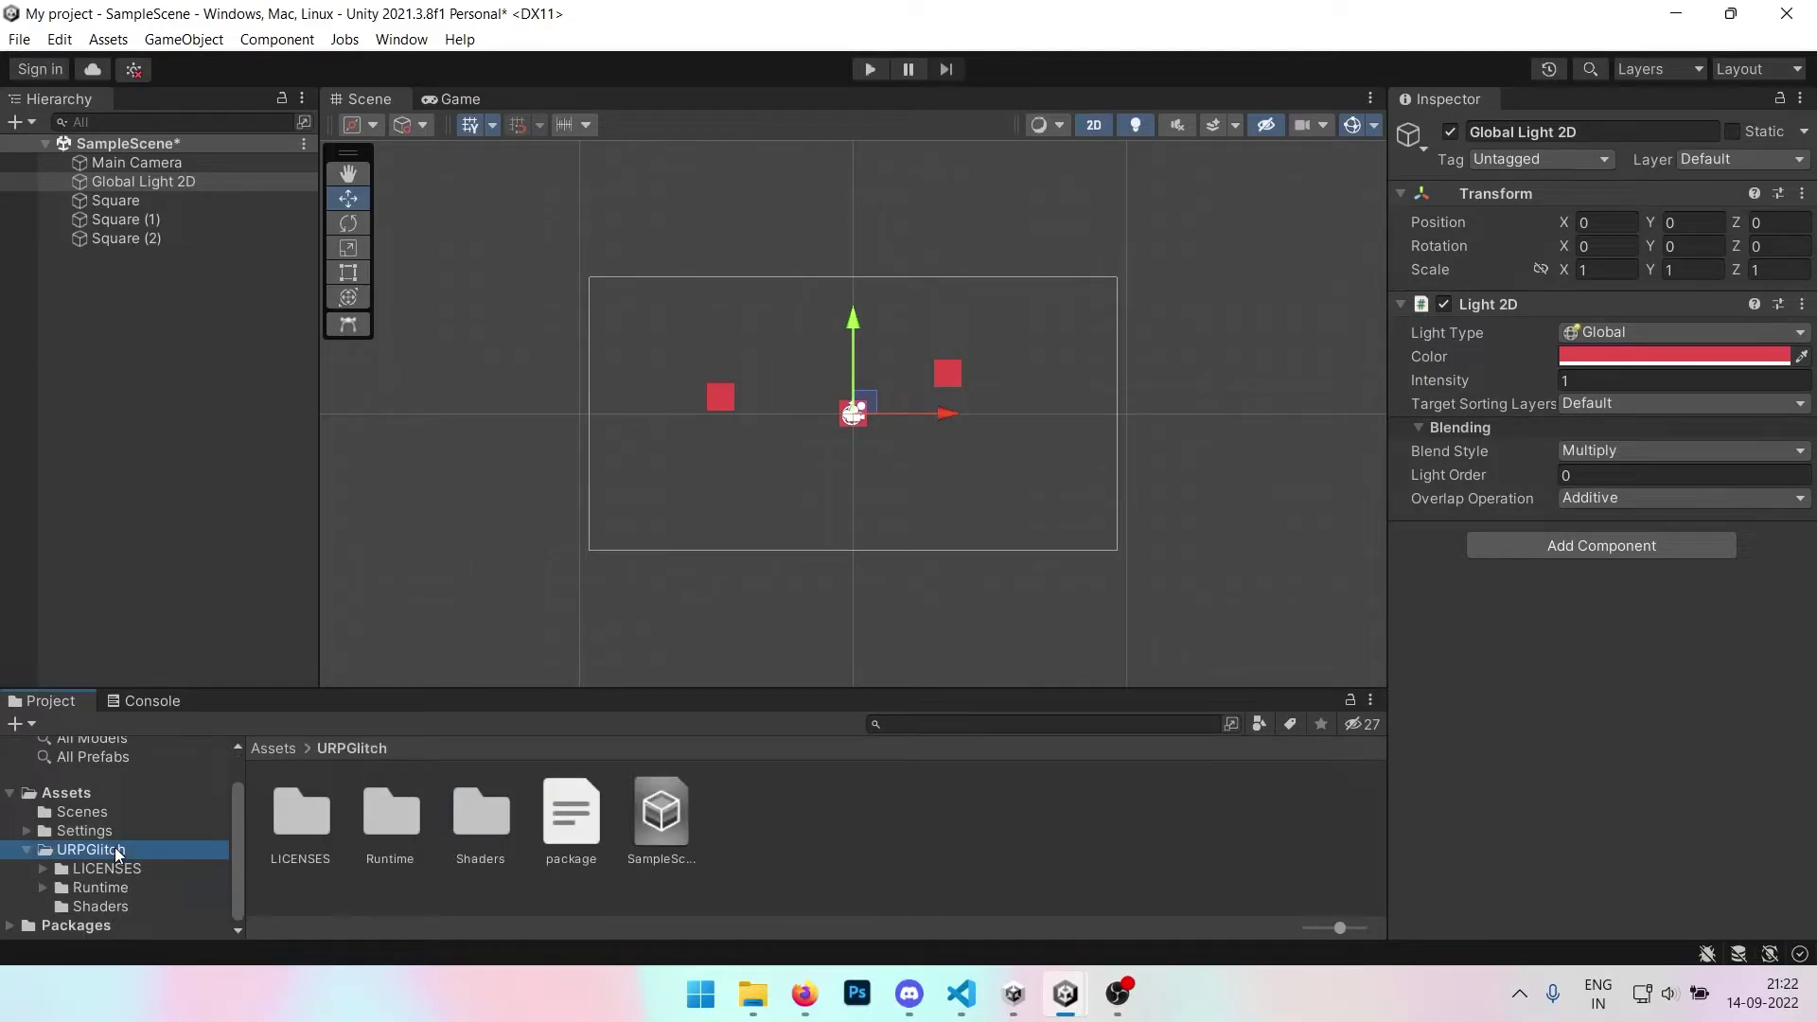
click(676, 816)
click(804, 832)
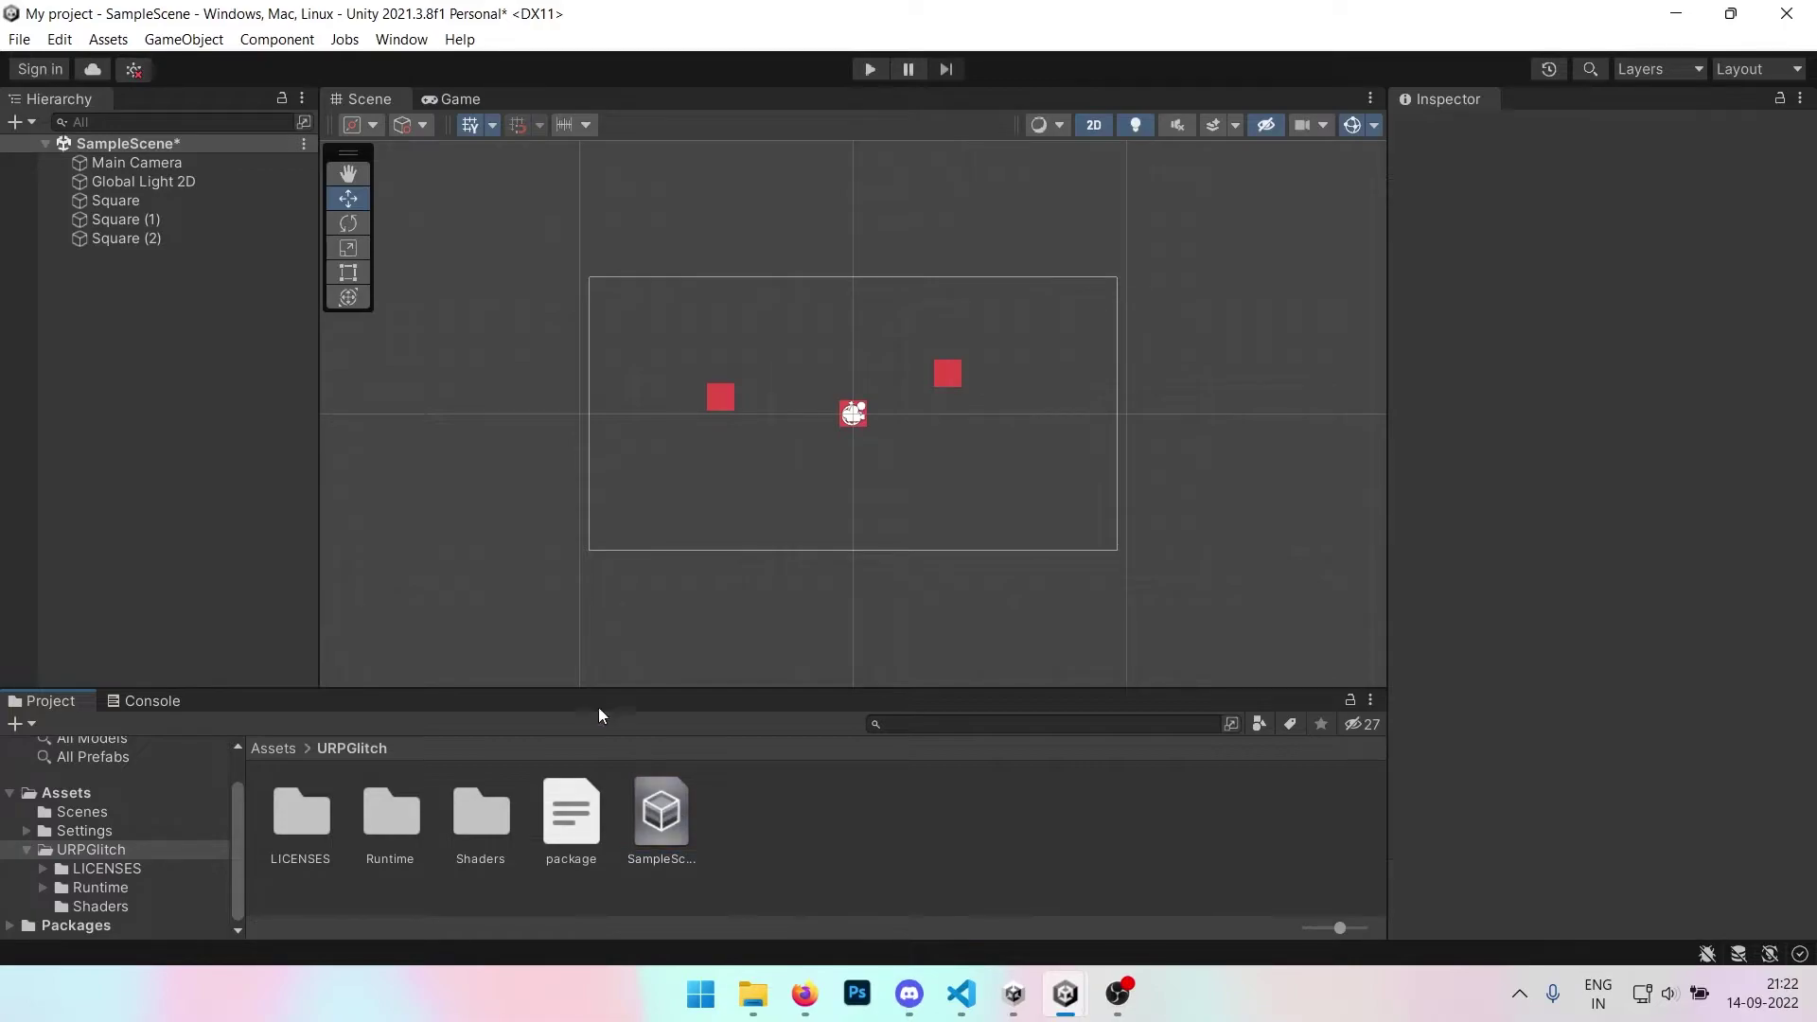
Create an empty game object named Post
right_click(178, 331)
click(263, 609)
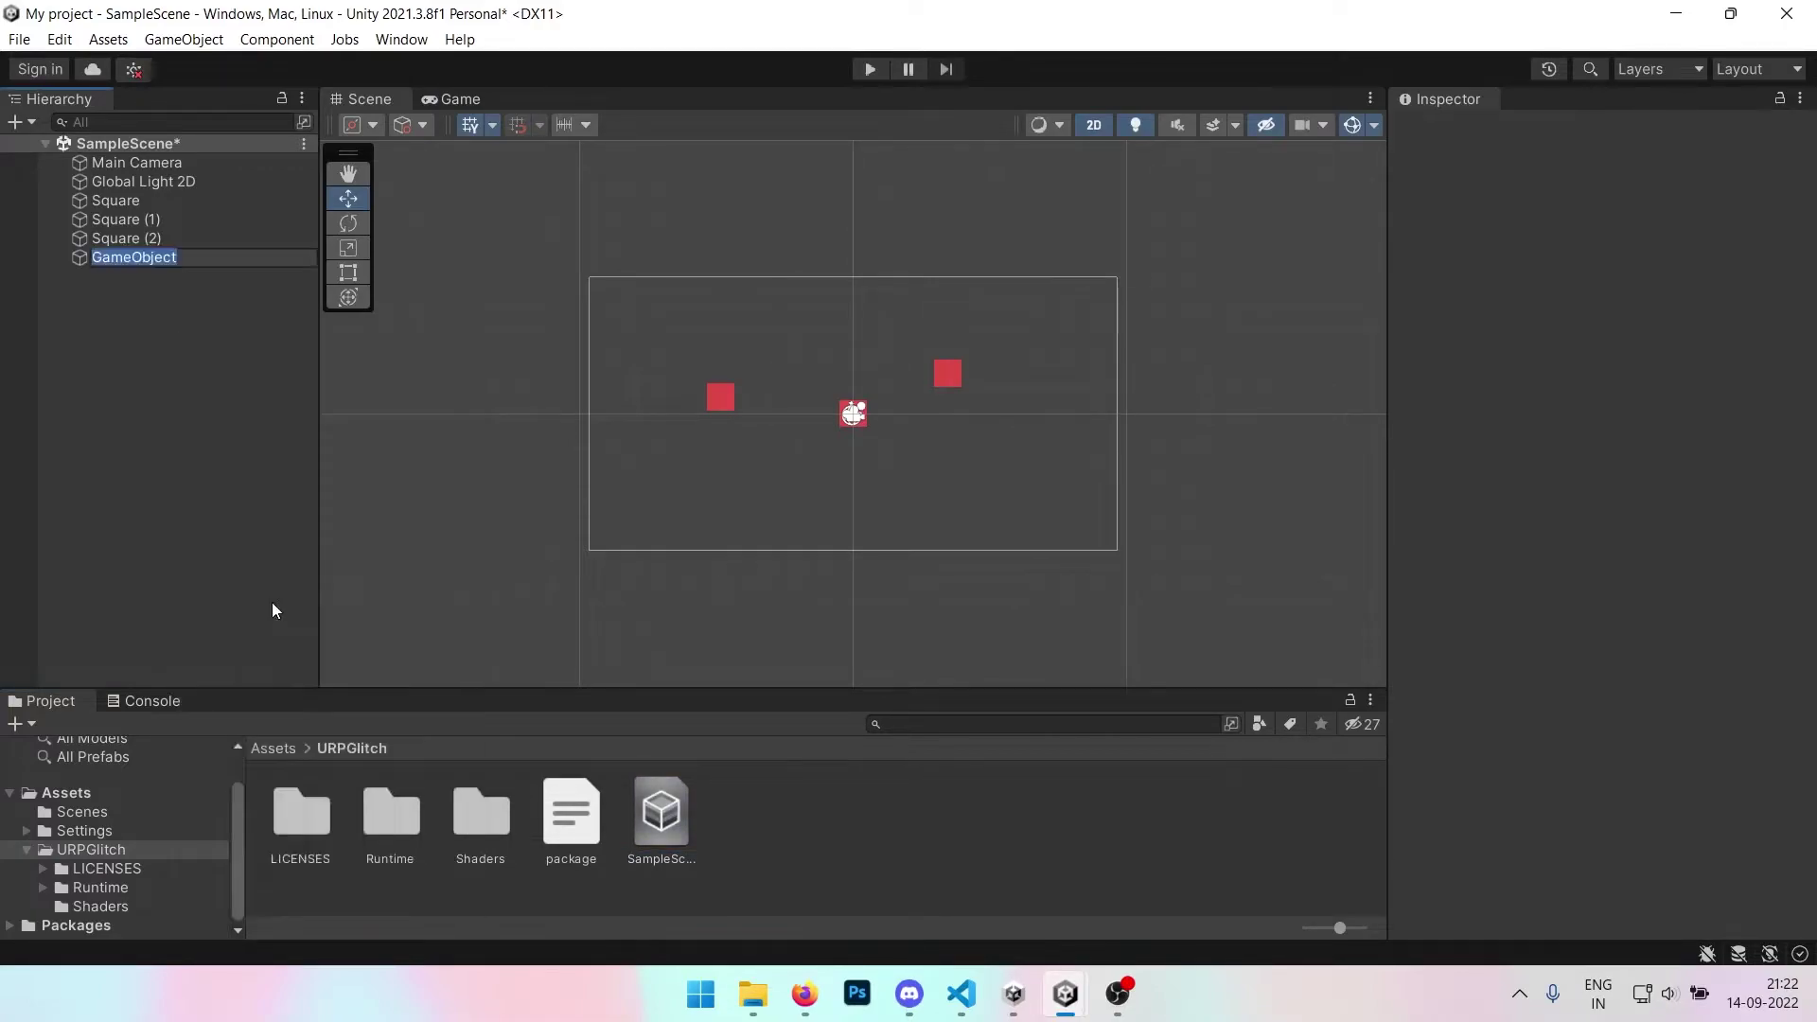
click(1583, 132)
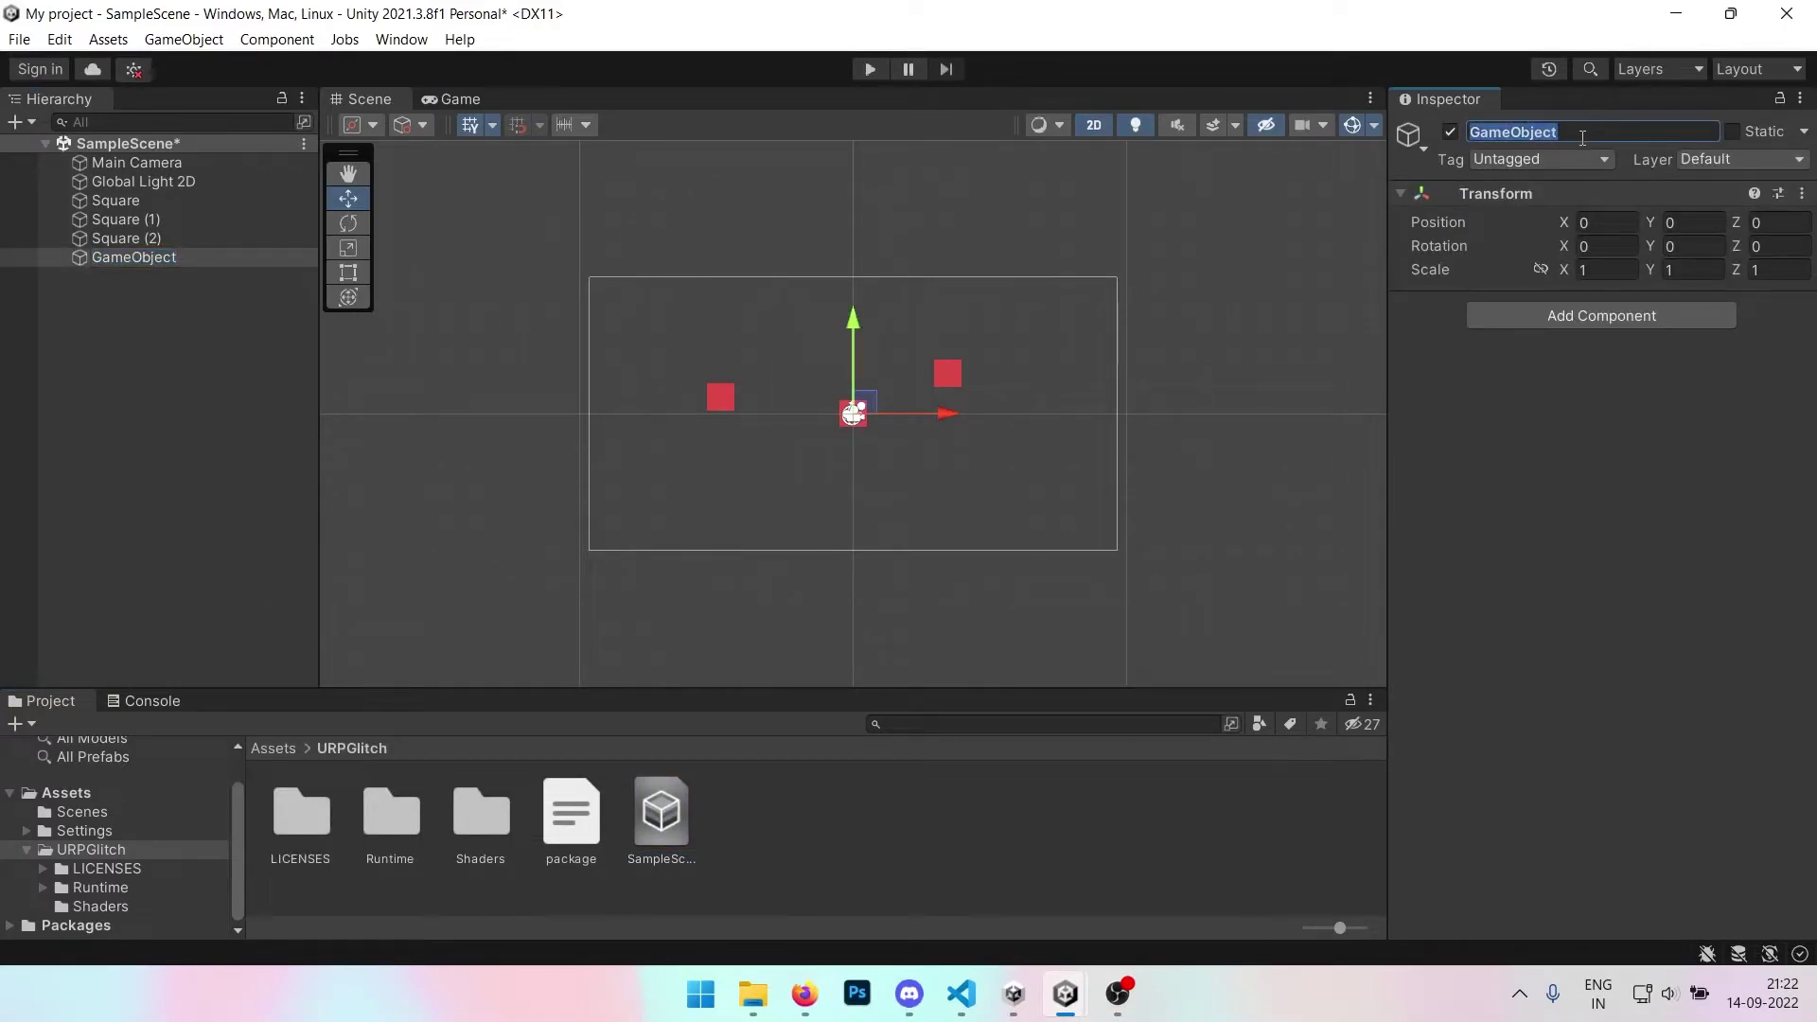
text(Post)
key(Return)
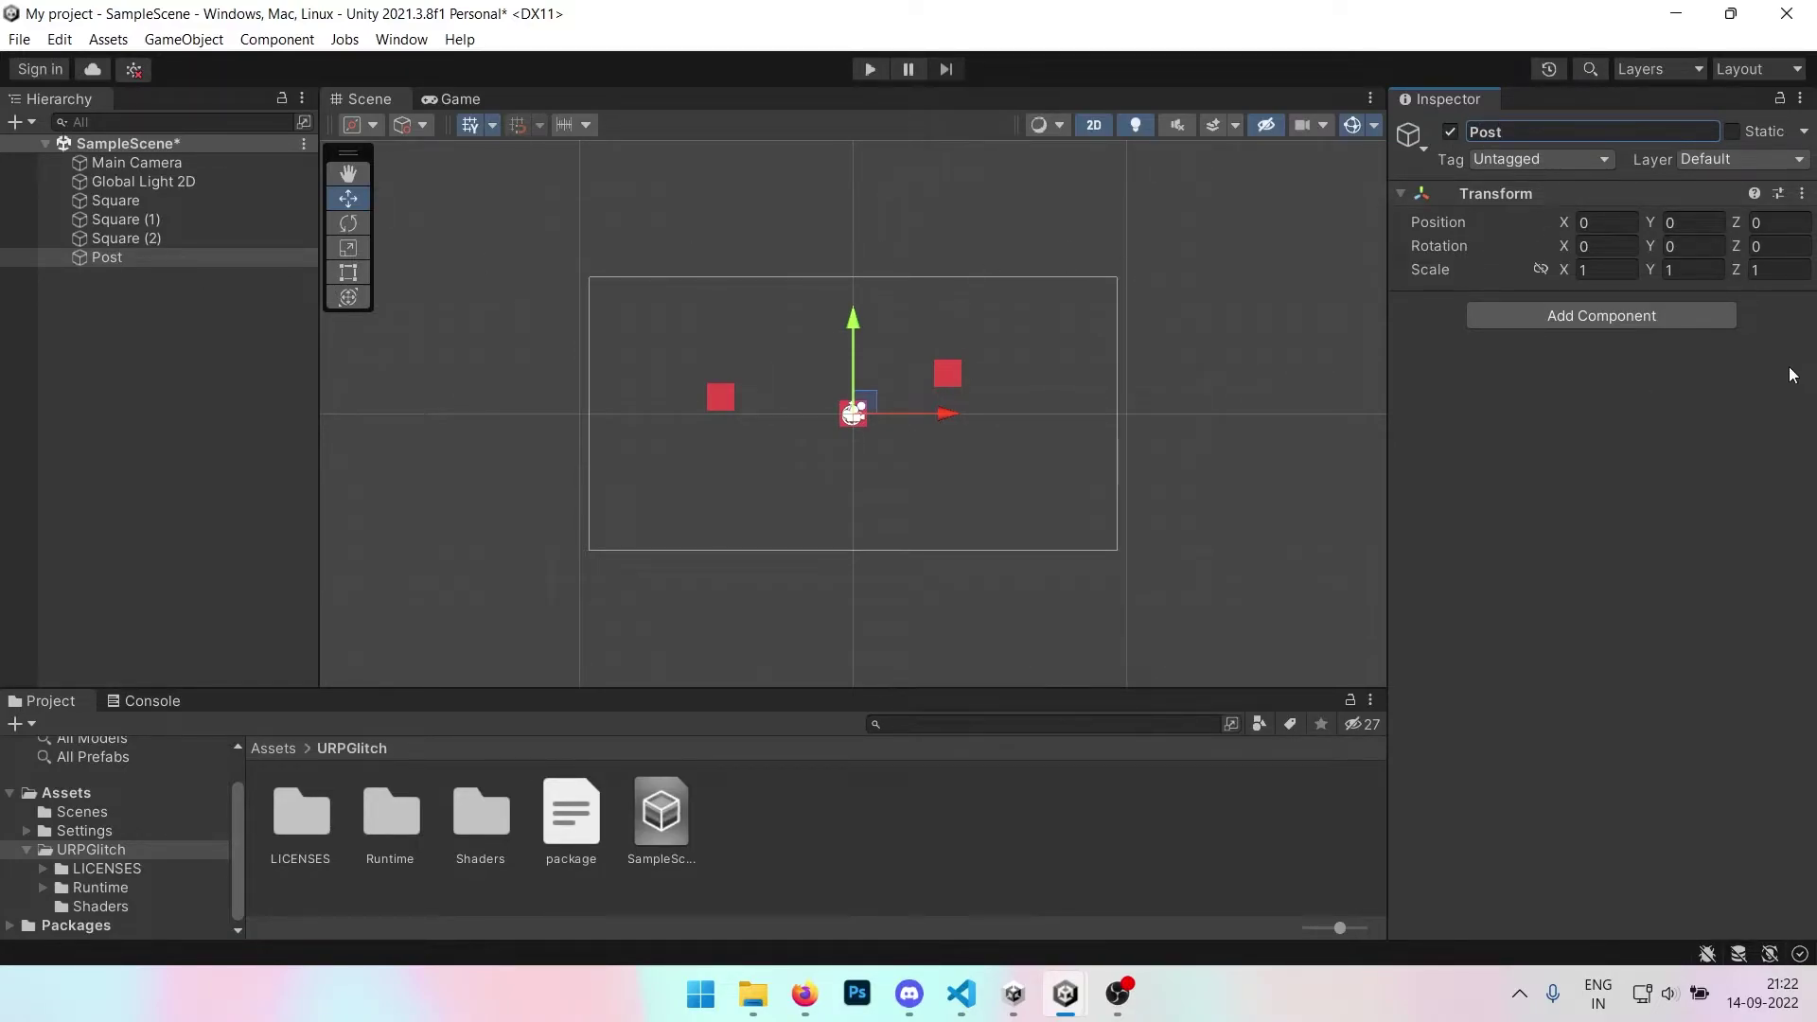
Add a Volume to Post with the SampleScene profile, expand both glitch overrides, and play
click(1713, 320)
text(v)
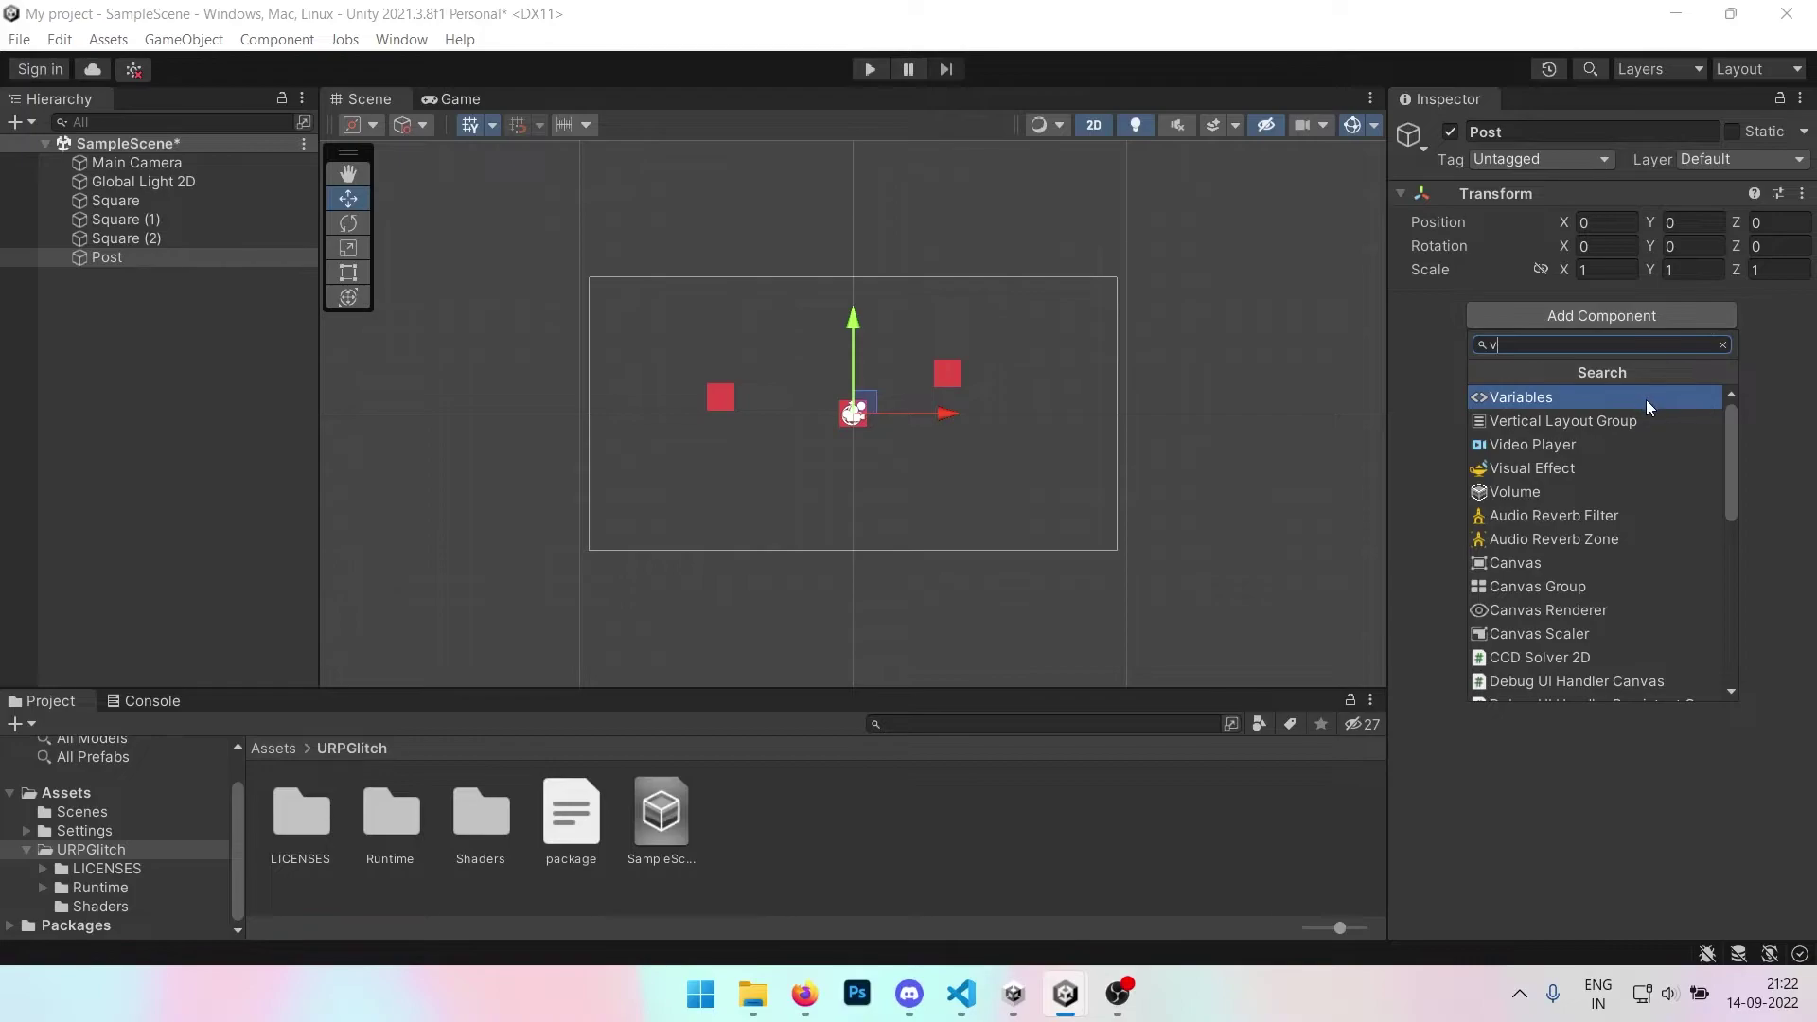
text(ol)
click(1645, 397)
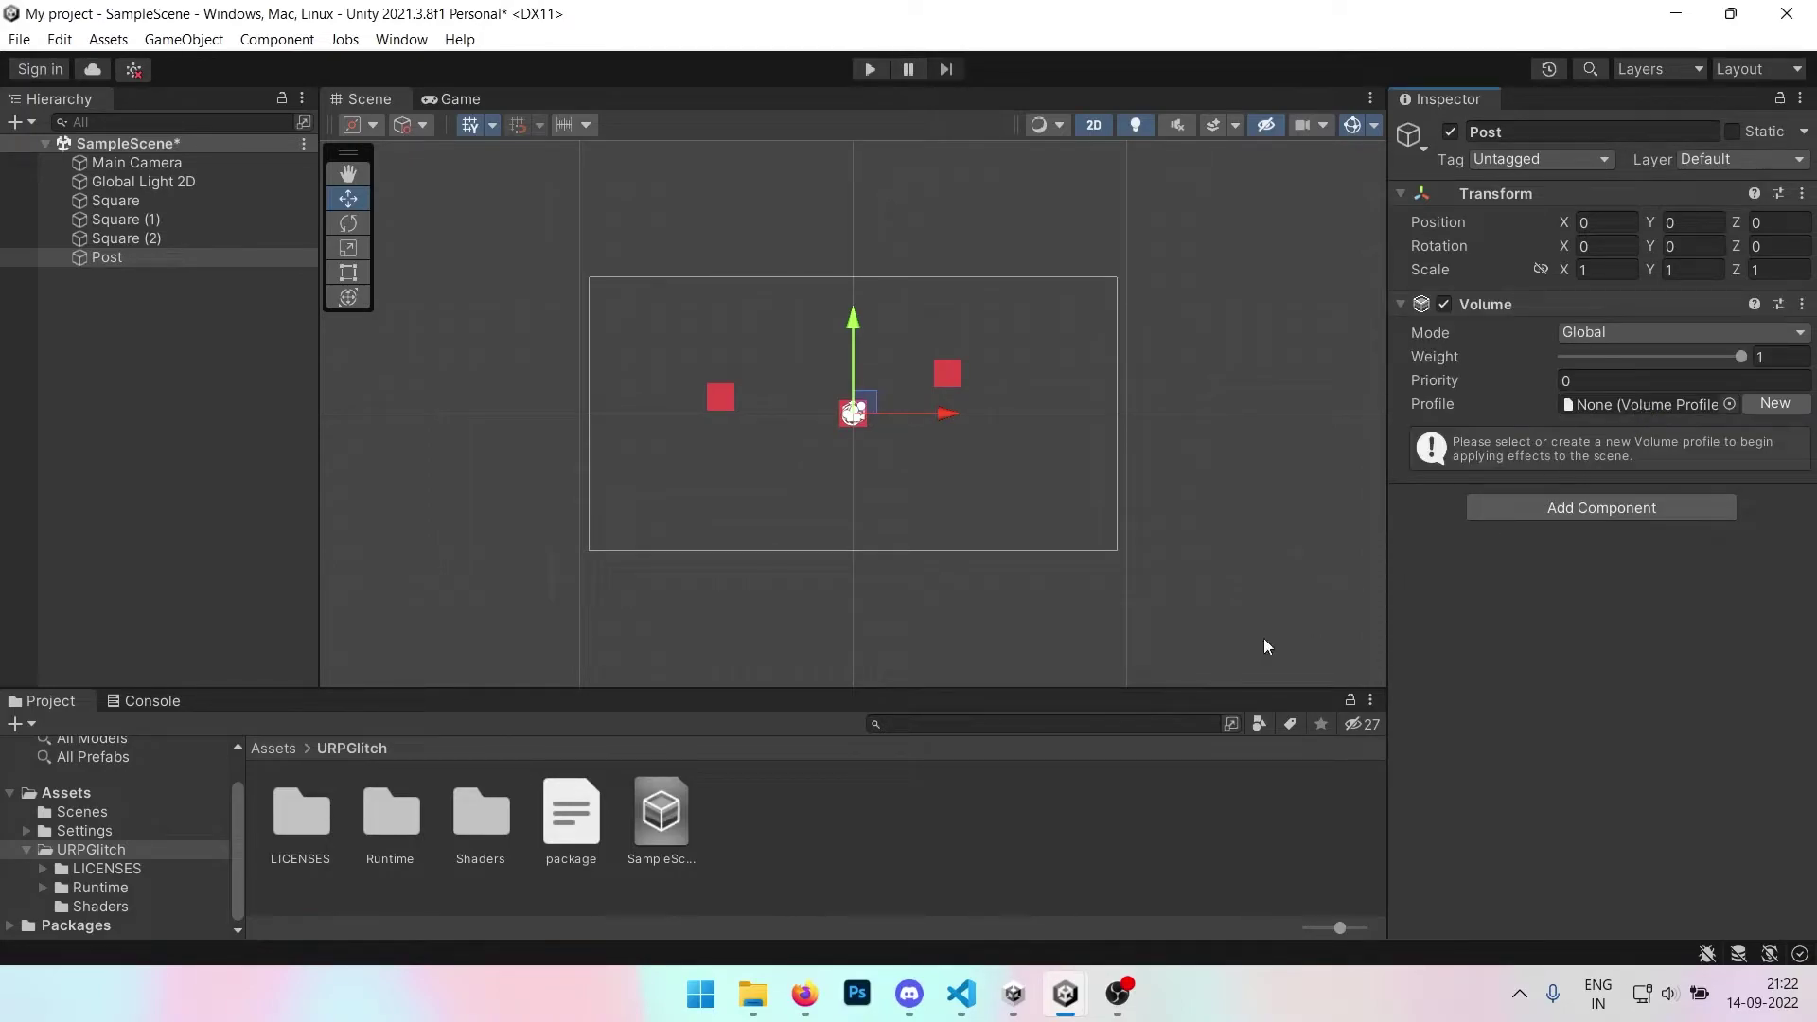
drag(672, 833, 1609, 403)
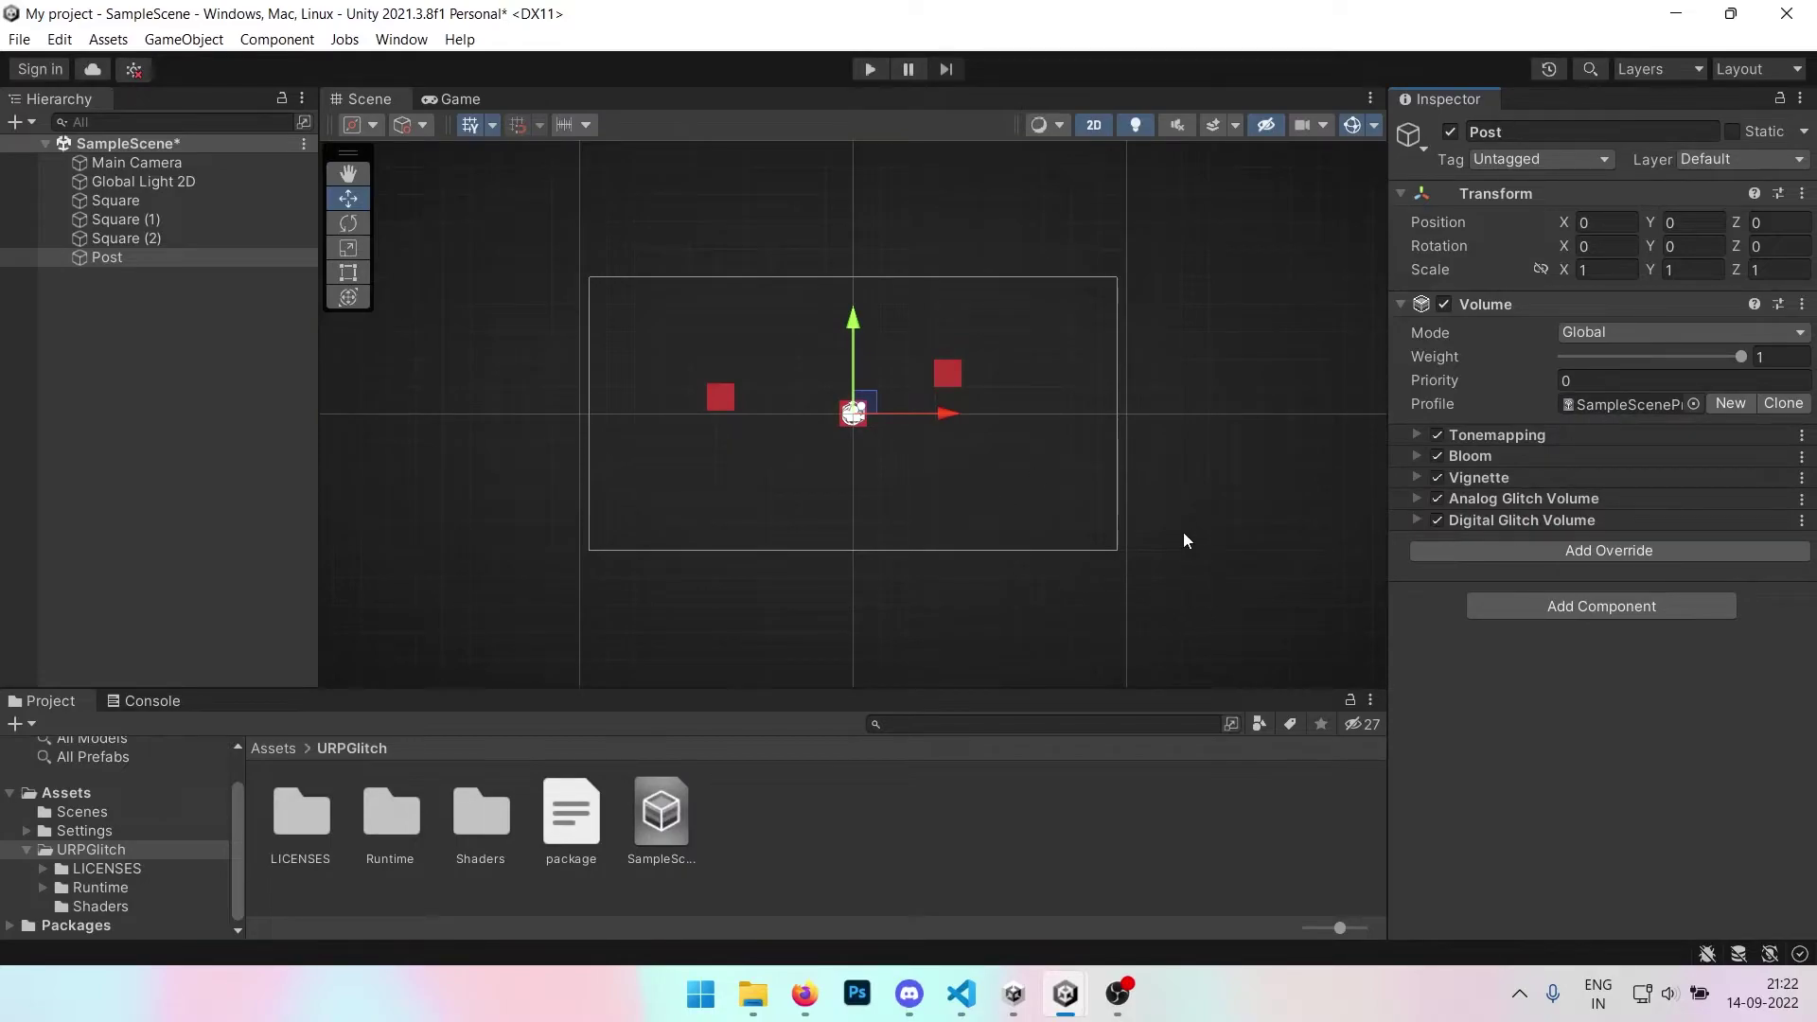
click(1415, 520)
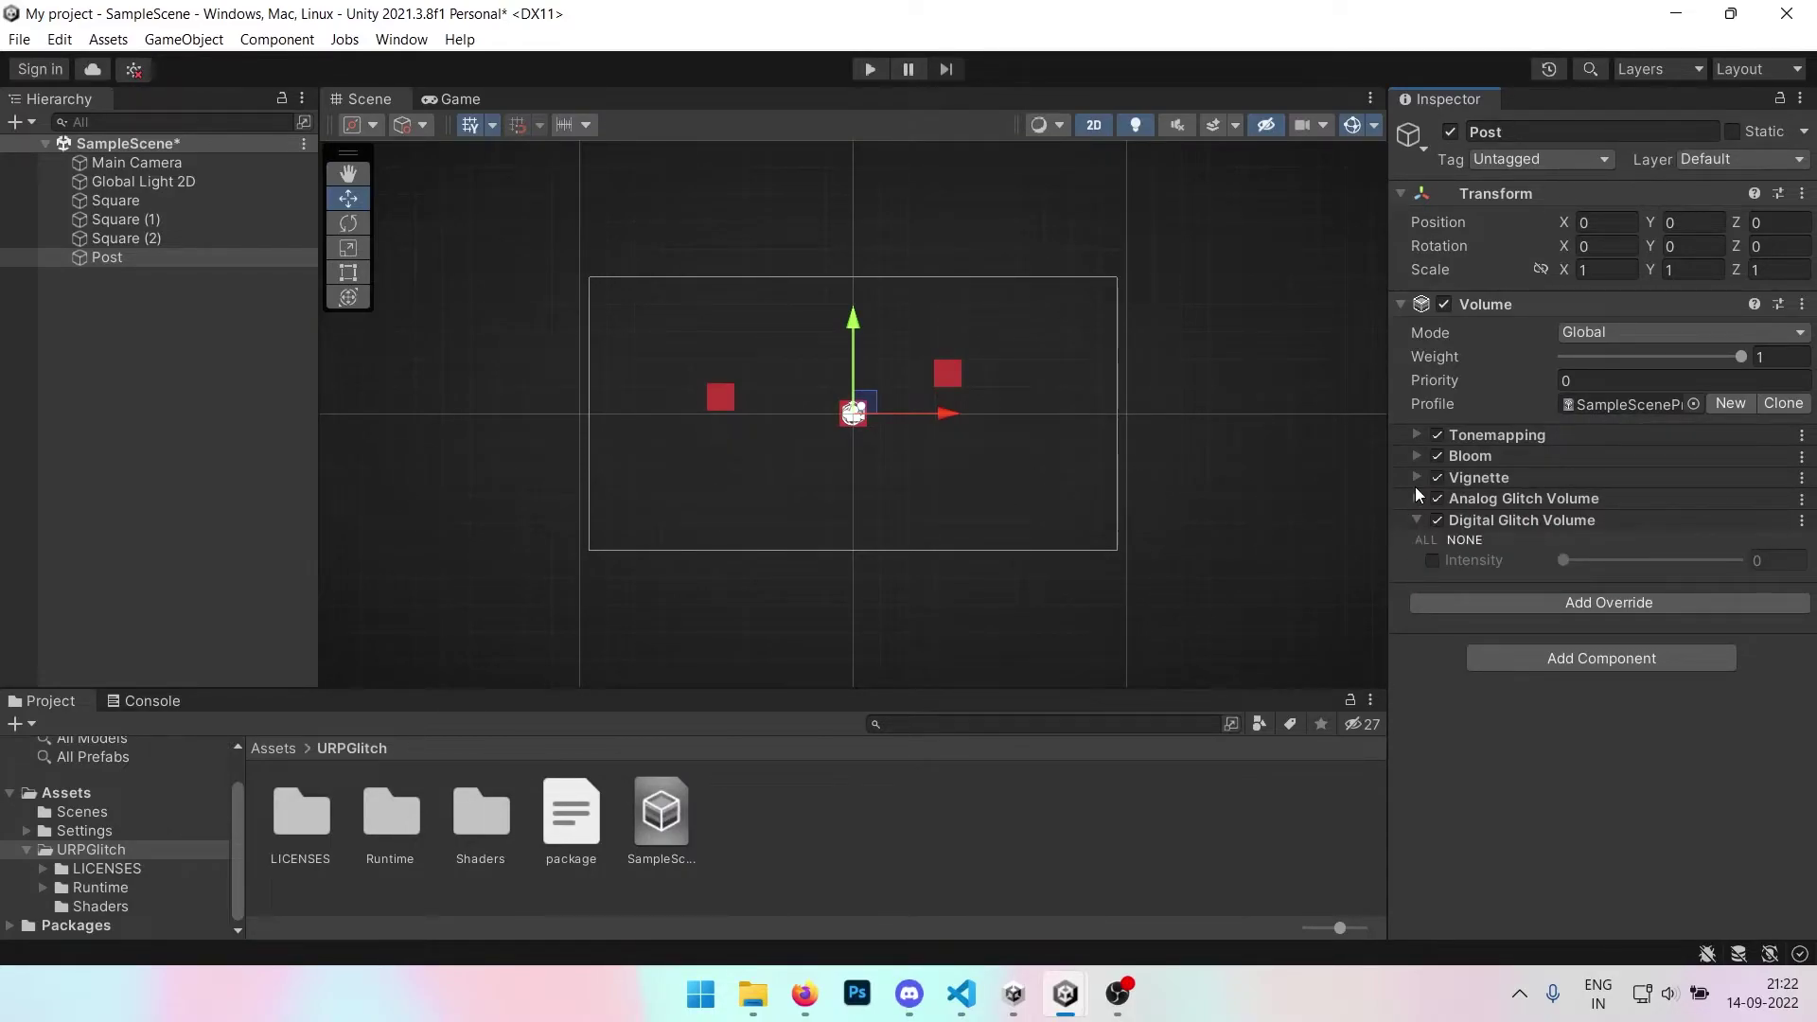
click(1416, 498)
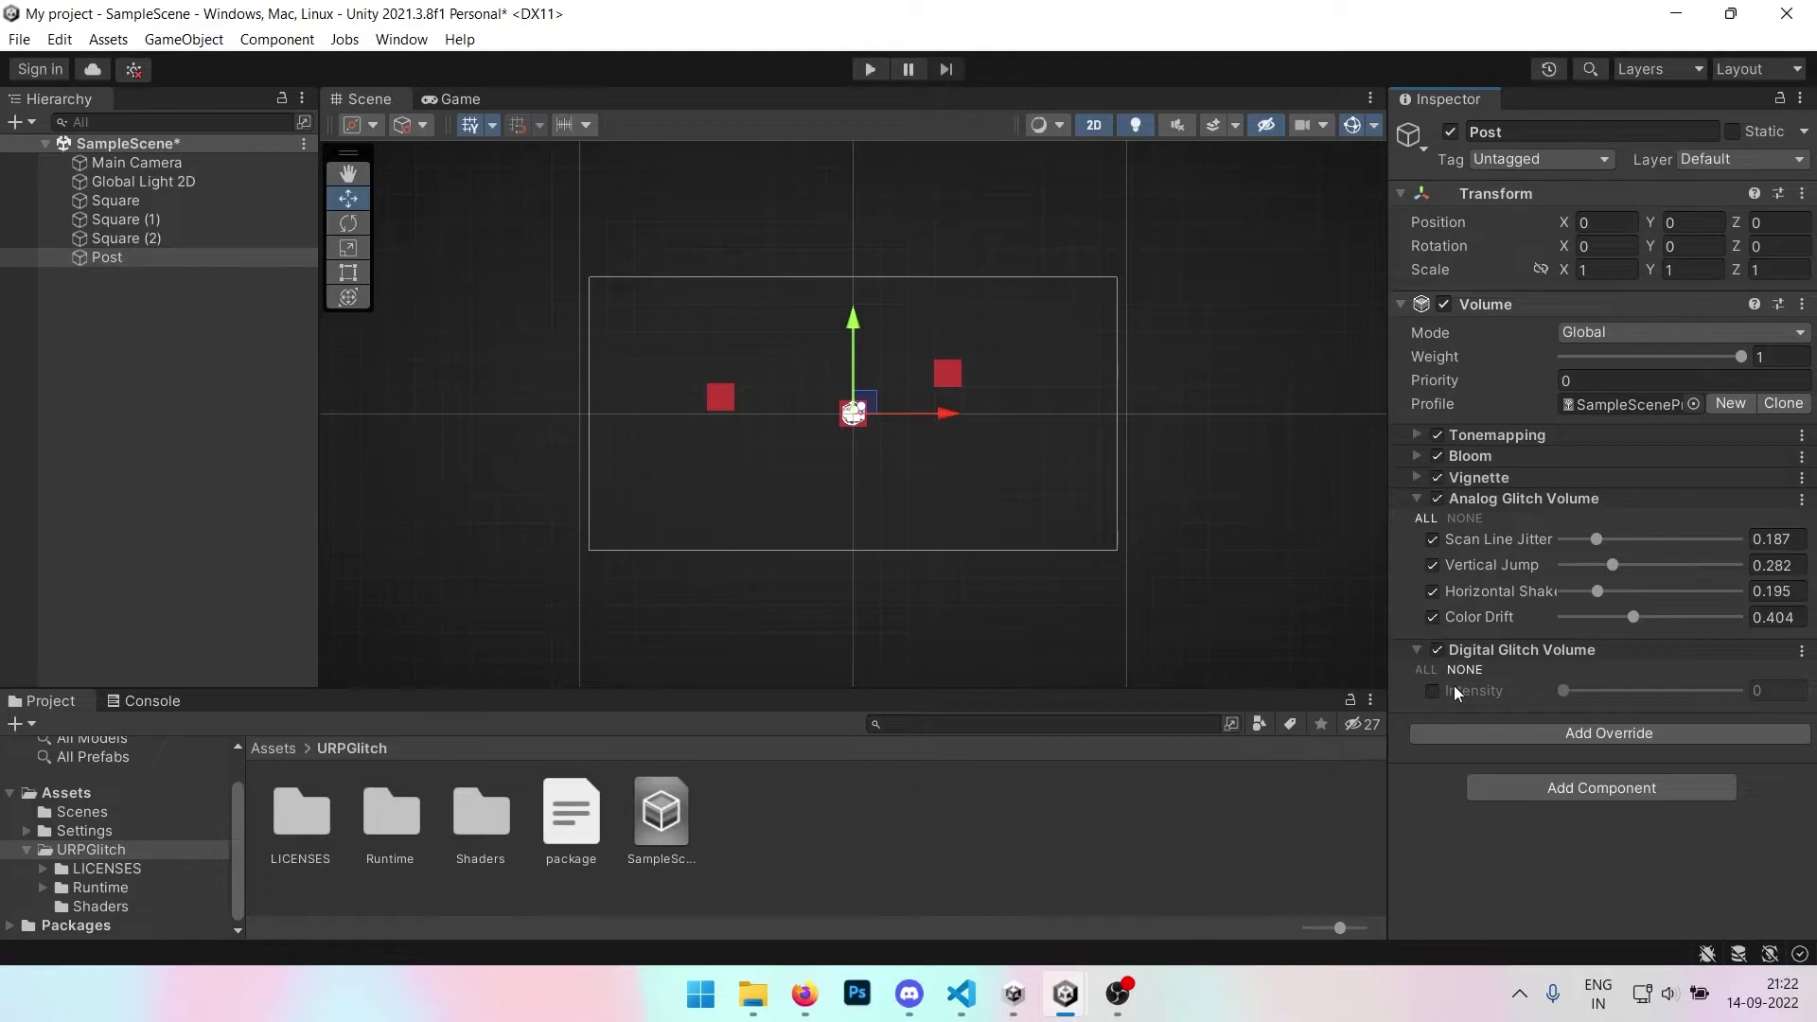
key(ctrl+p)
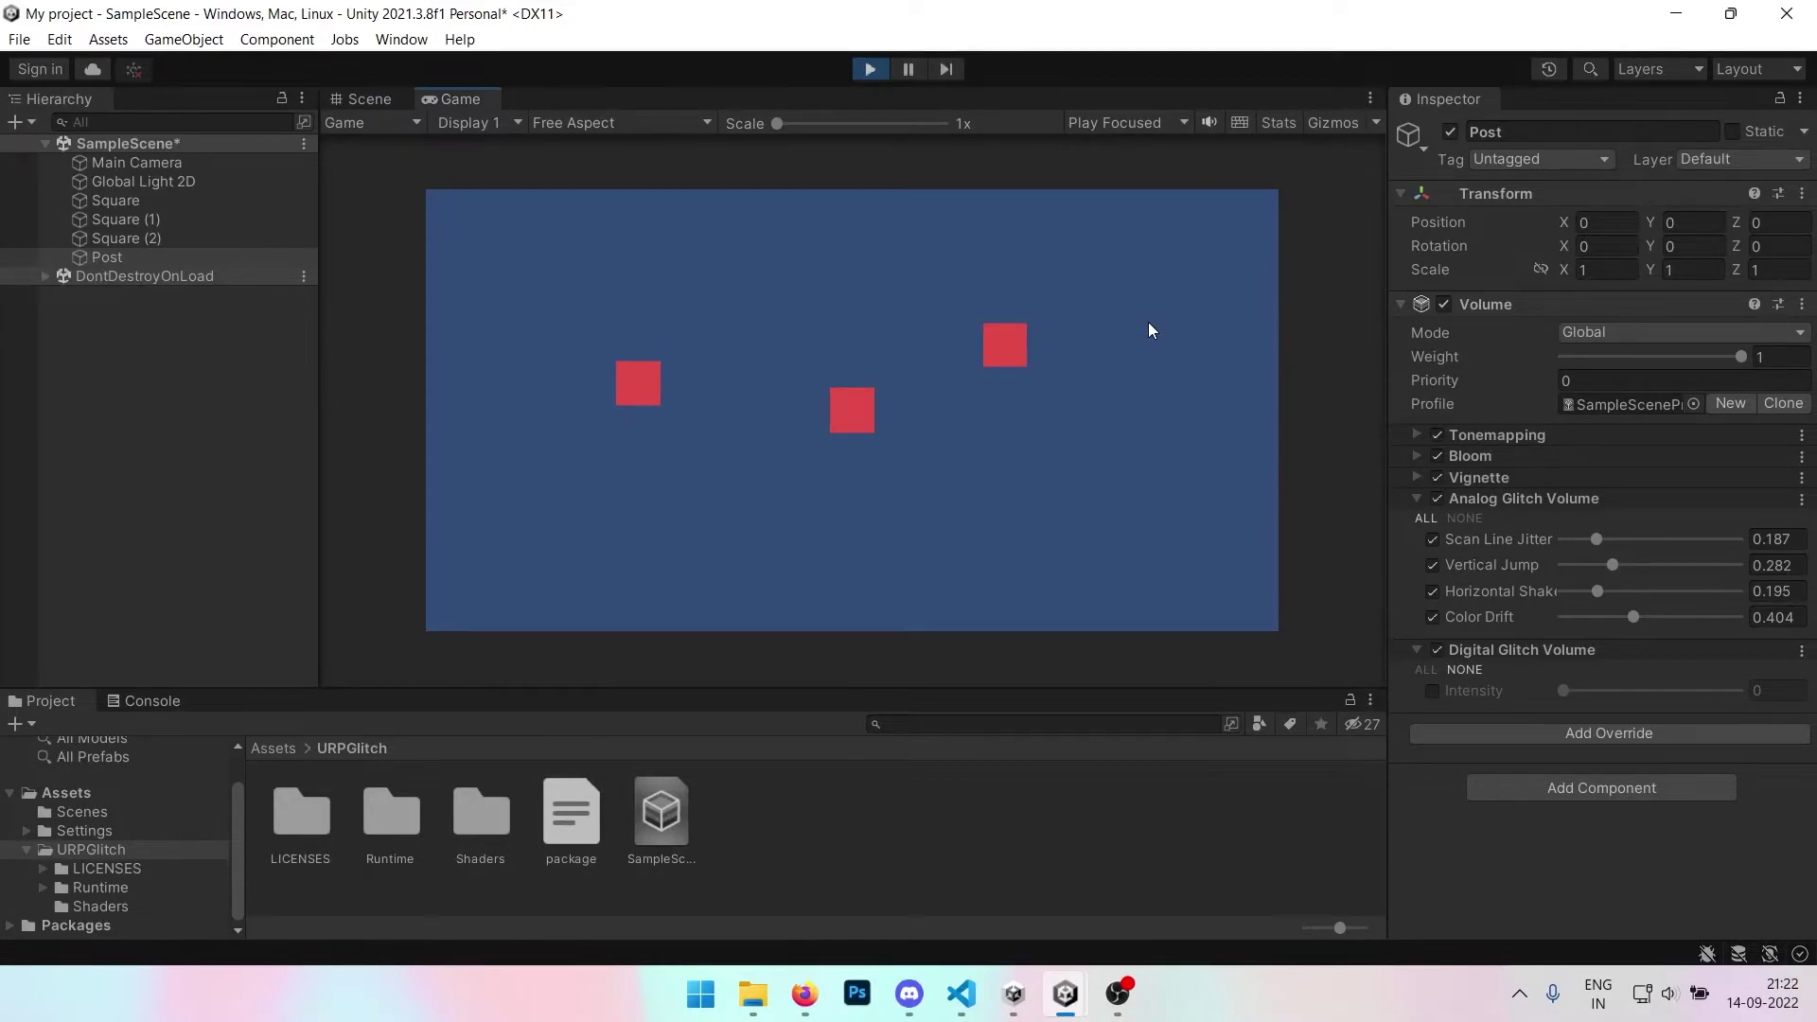
Set the Main Camera solid background to 161616, then raise Scan Line Jitter to 0.207 and Vertical Jump to 0.234
click(121, 167)
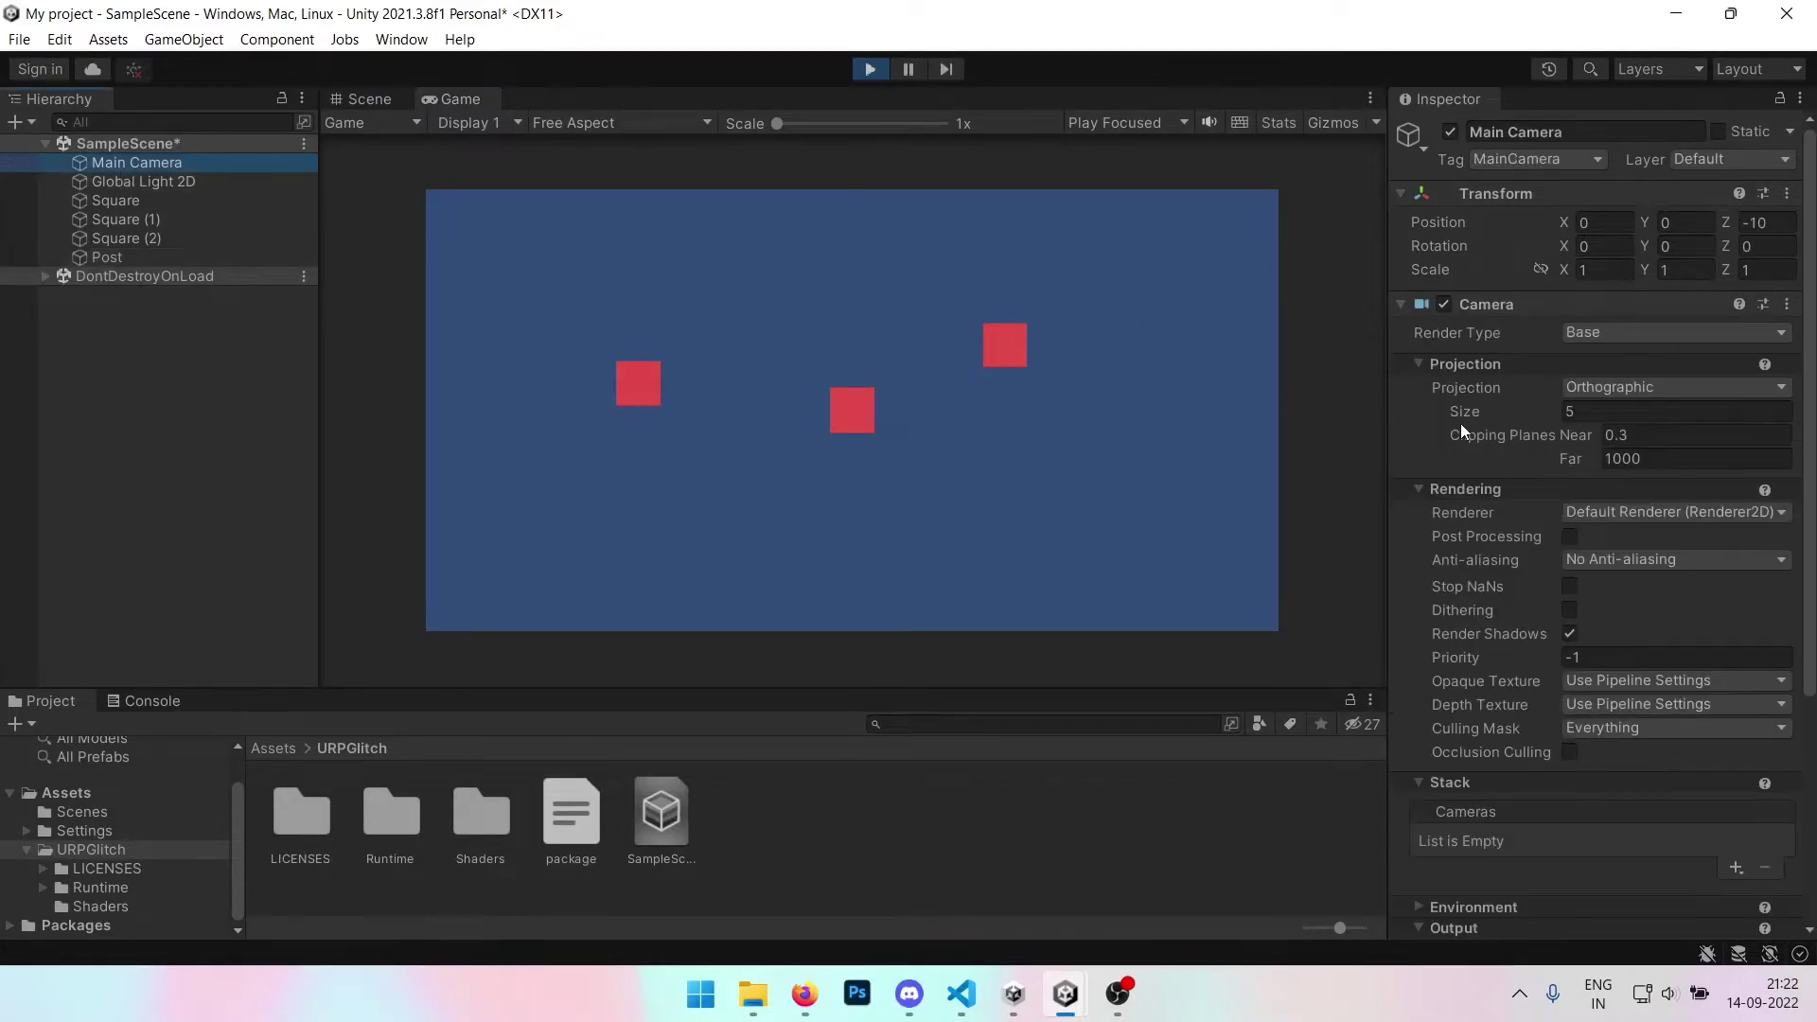
scroll(1510, 717, down, 4)
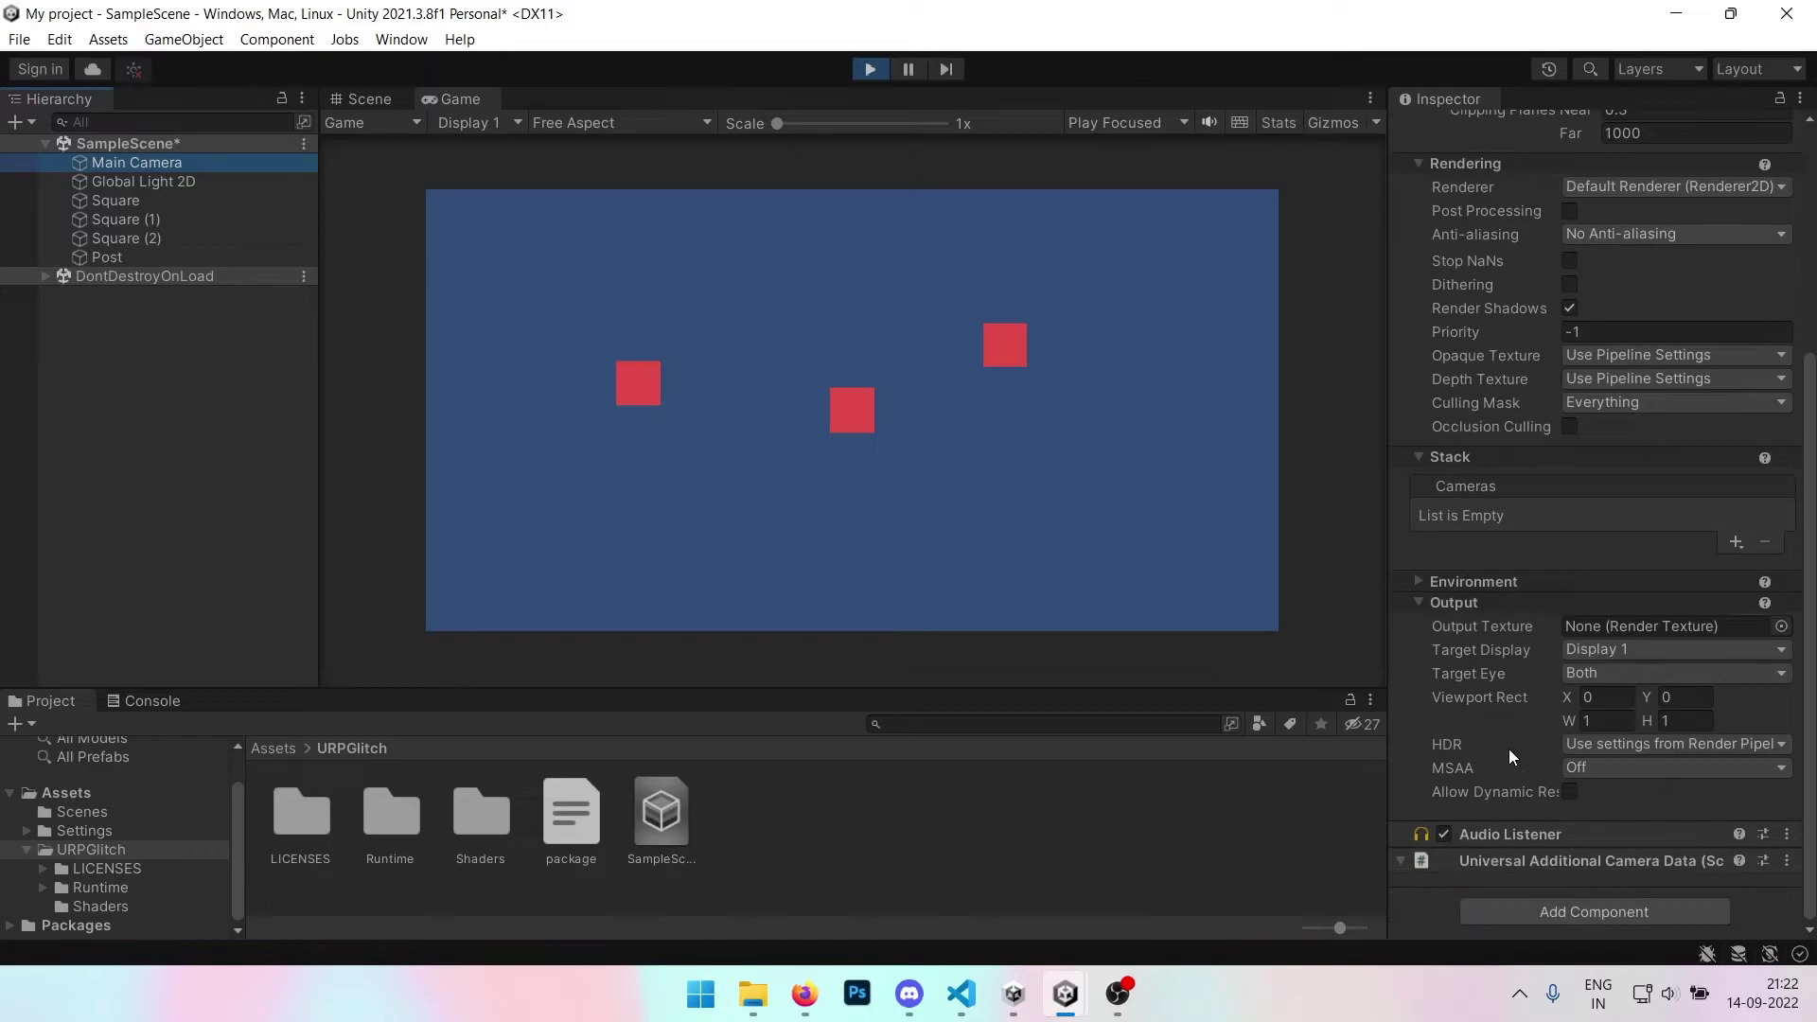
scroll(1504, 738, up, 2)
scroll(1455, 711, down, 1)
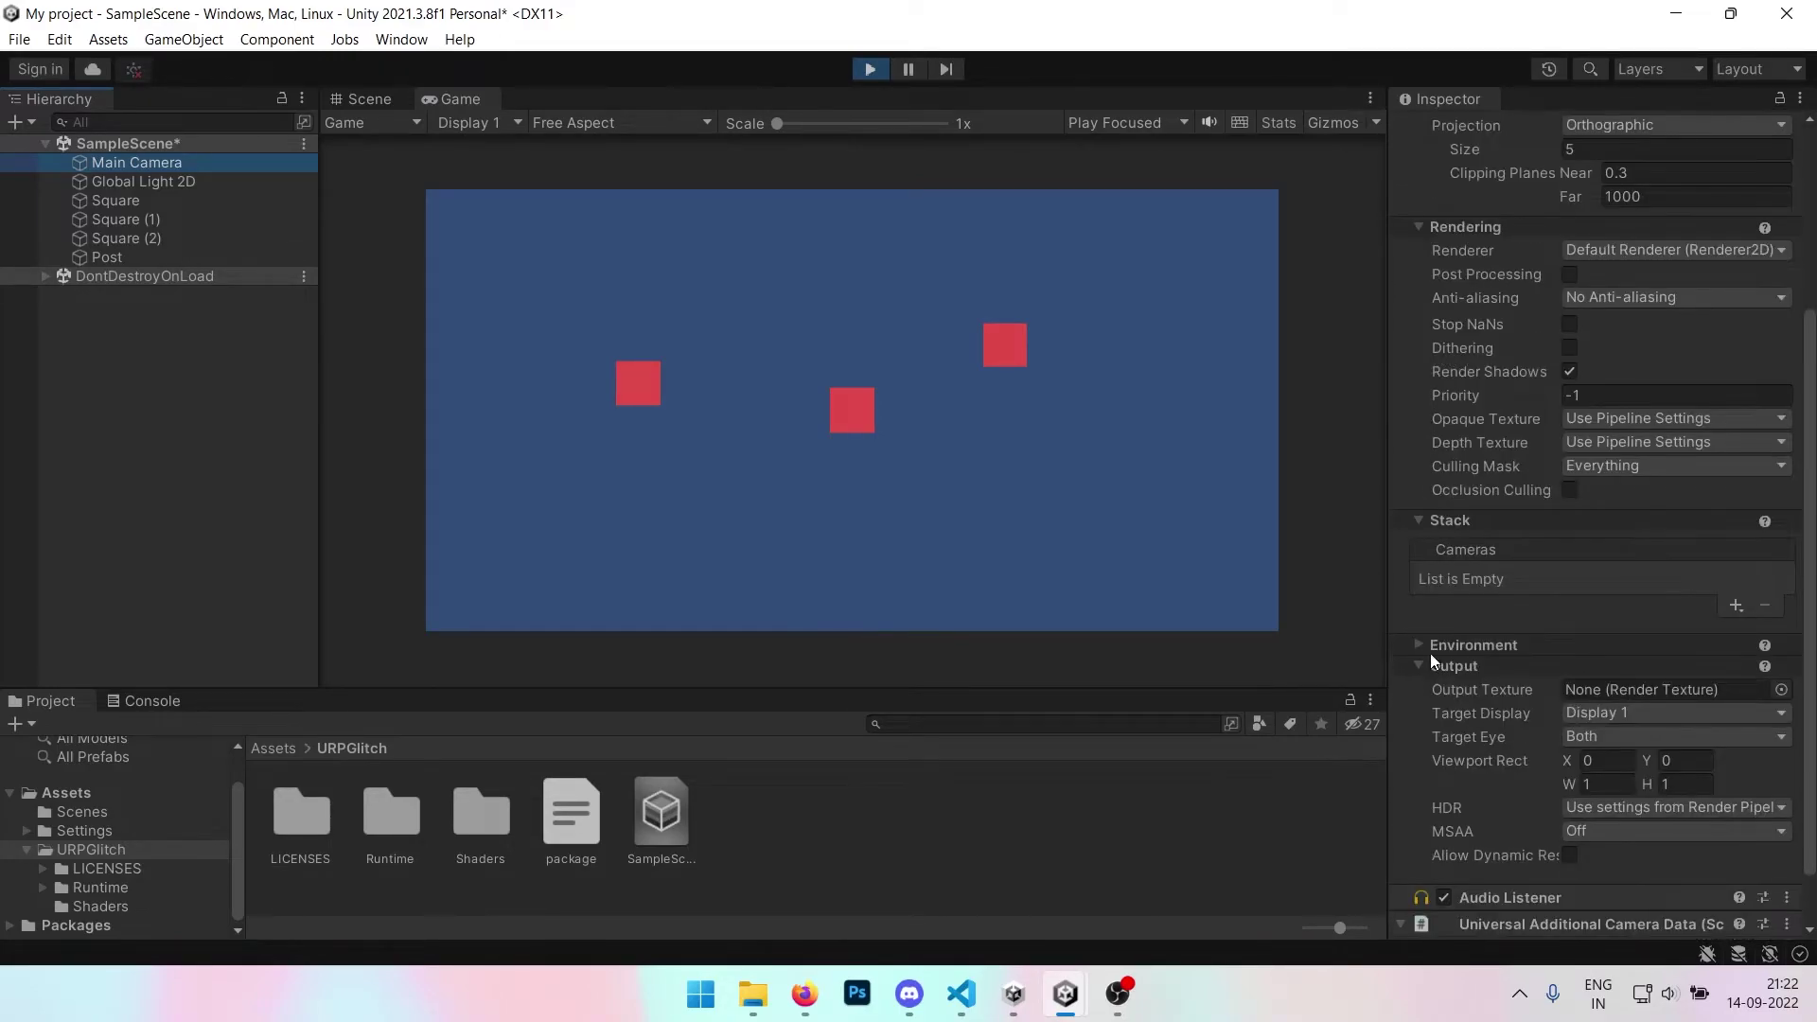
click(1412, 647)
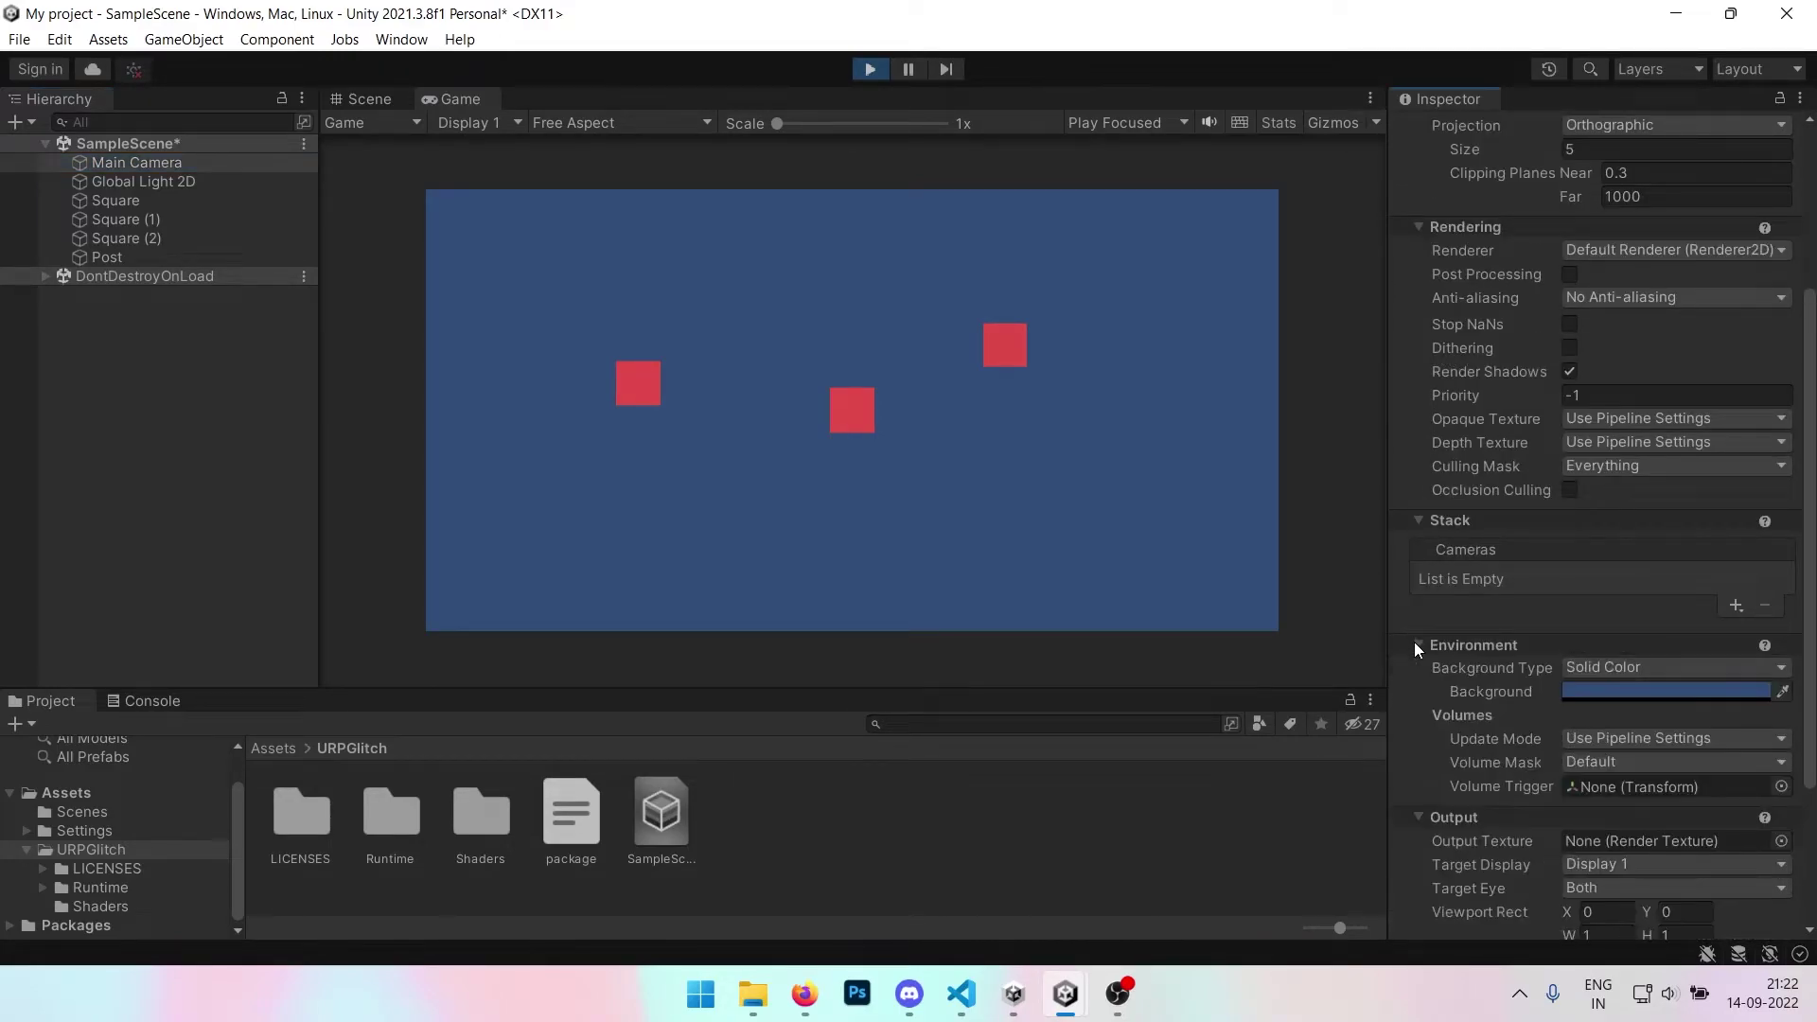
click(1590, 669)
click(1614, 717)
click(1585, 691)
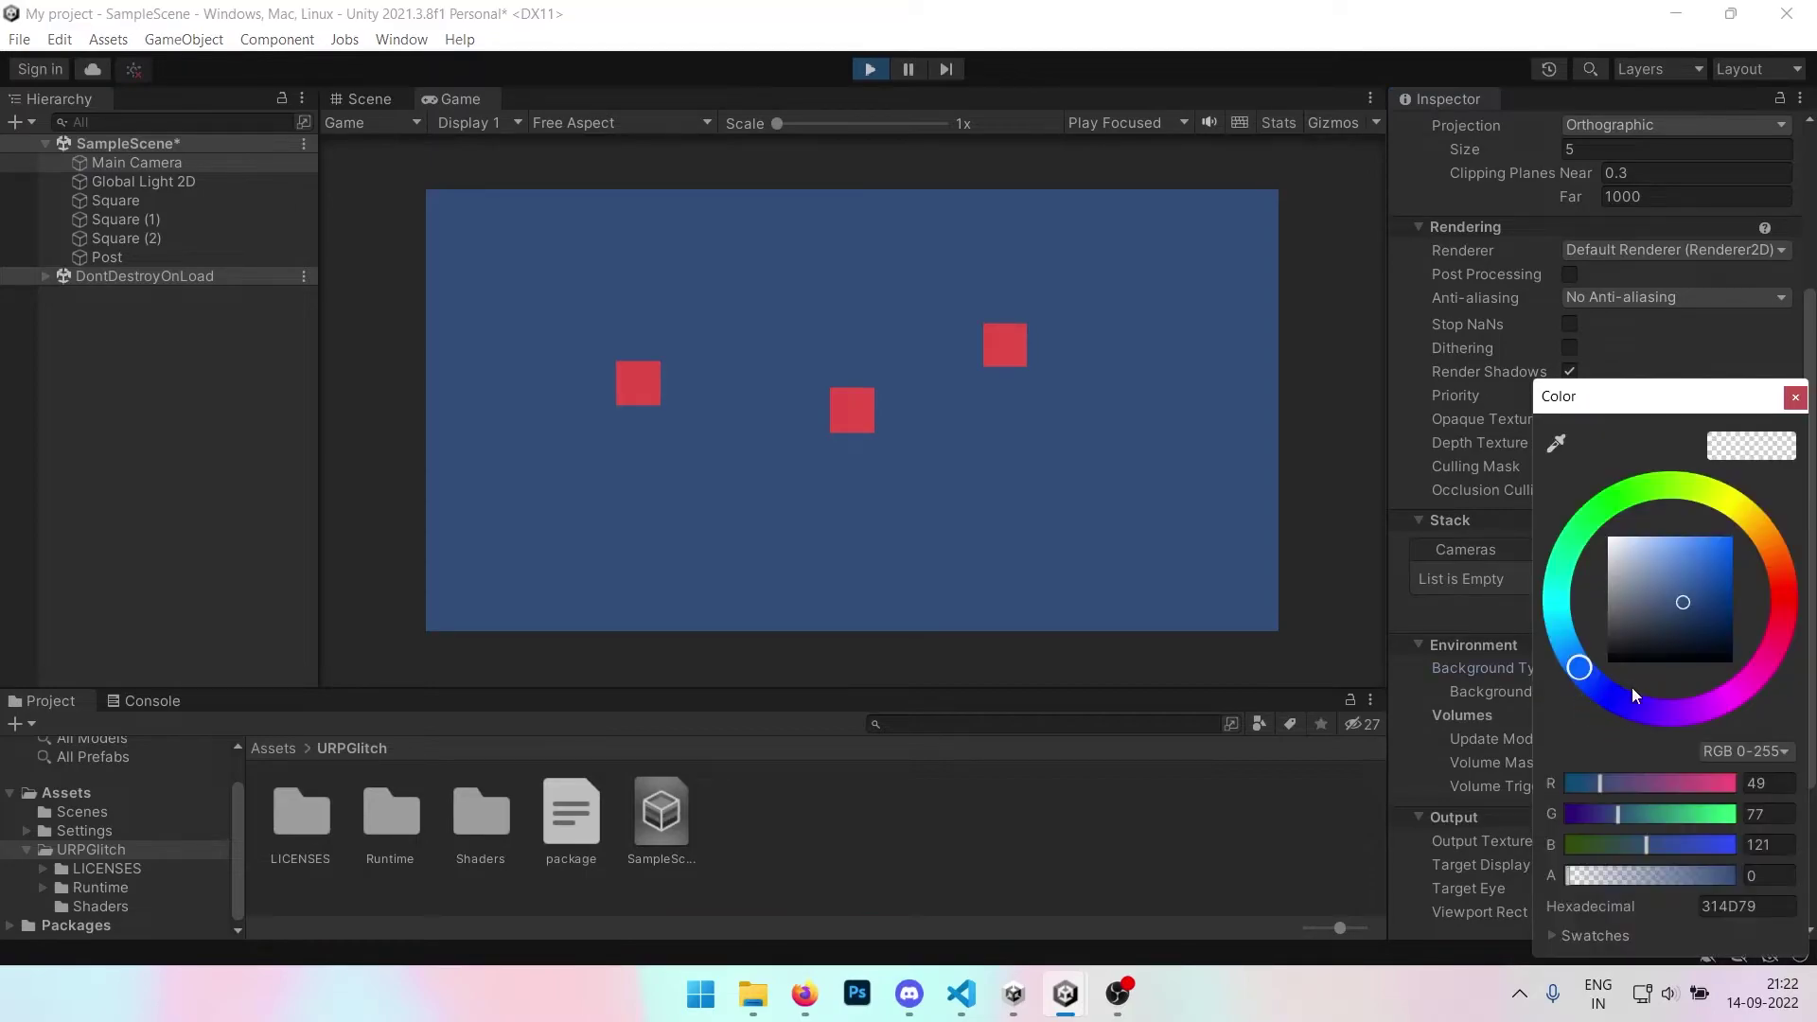
click(1766, 906)
text(161616)
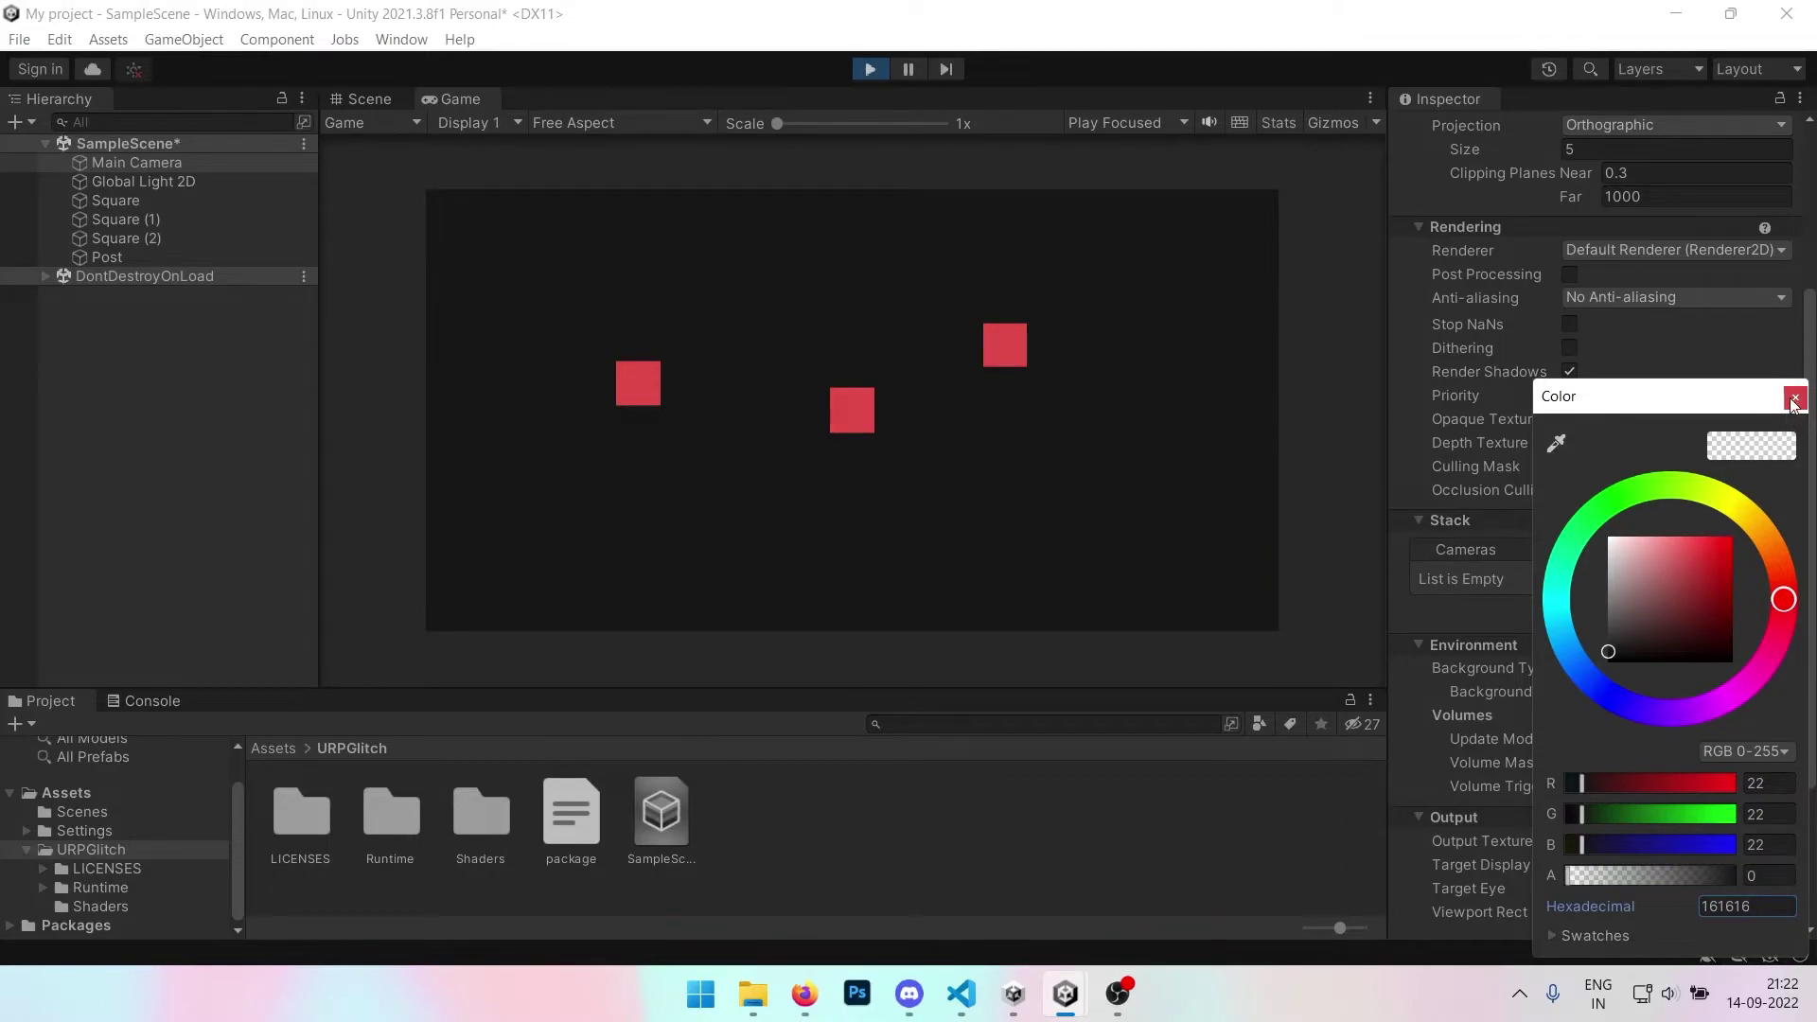
click(1793, 398)
click(175, 254)
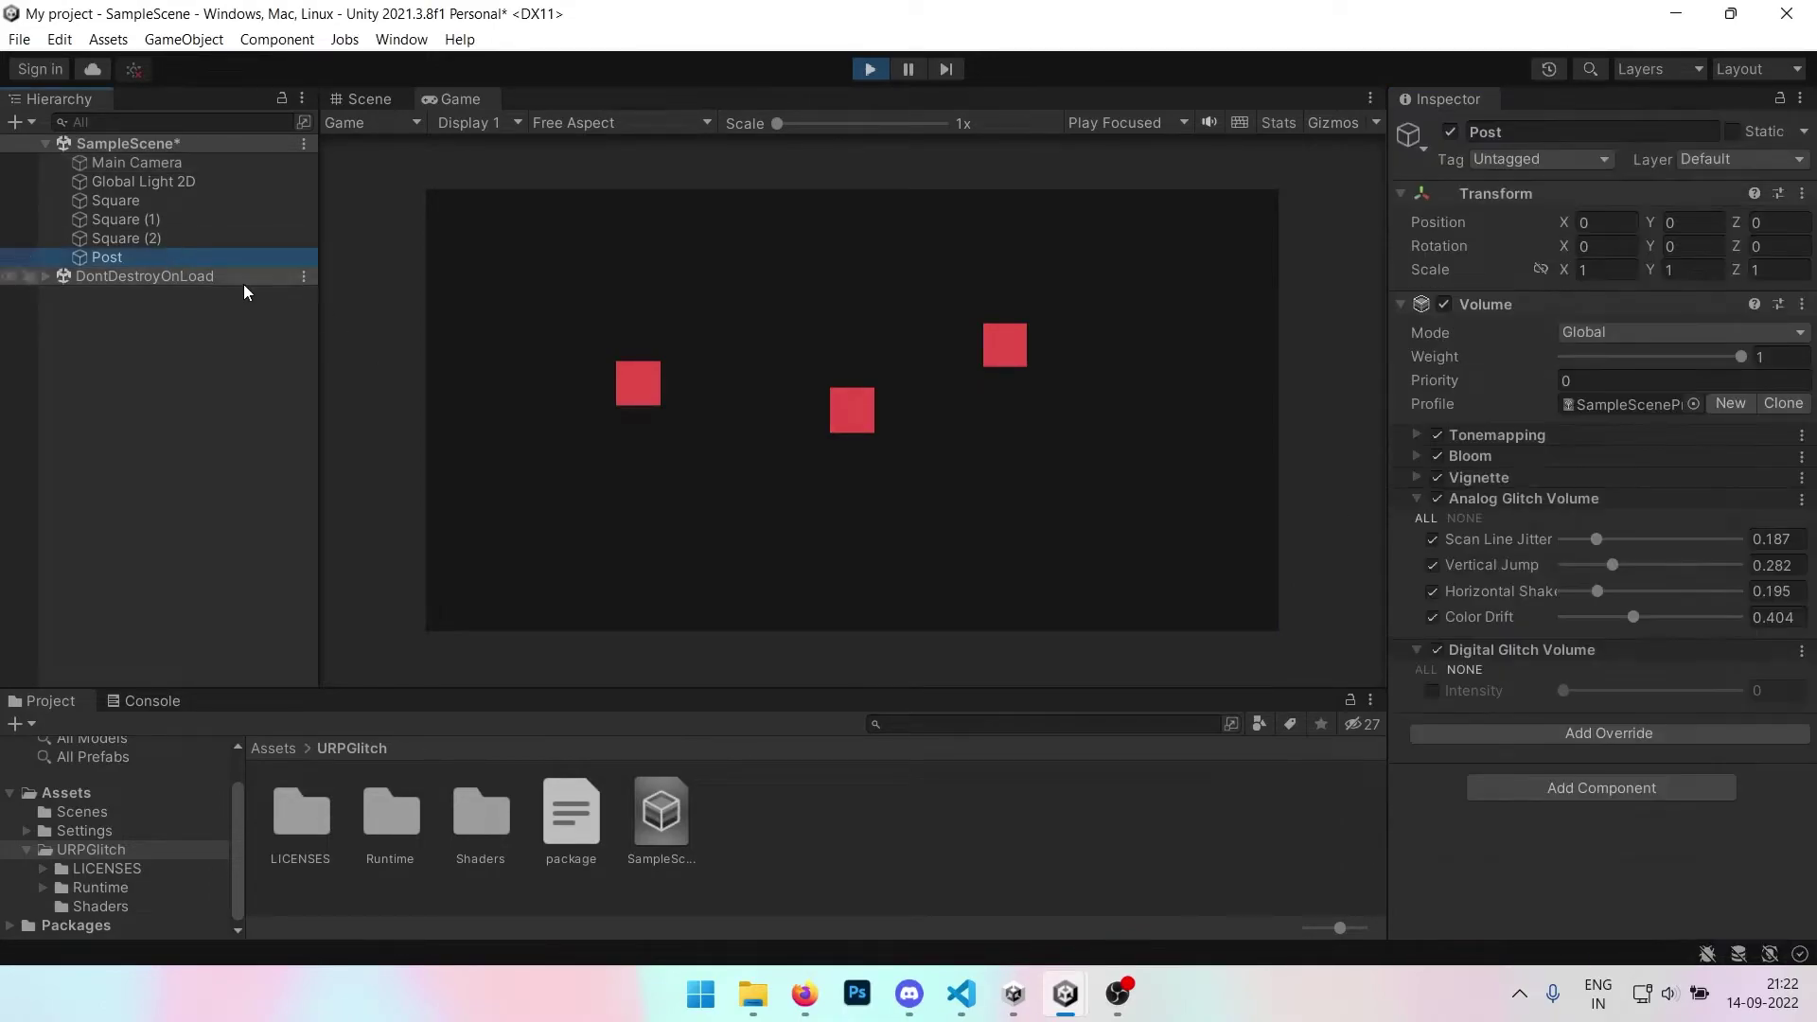
drag(1596, 540, 1596, 570)
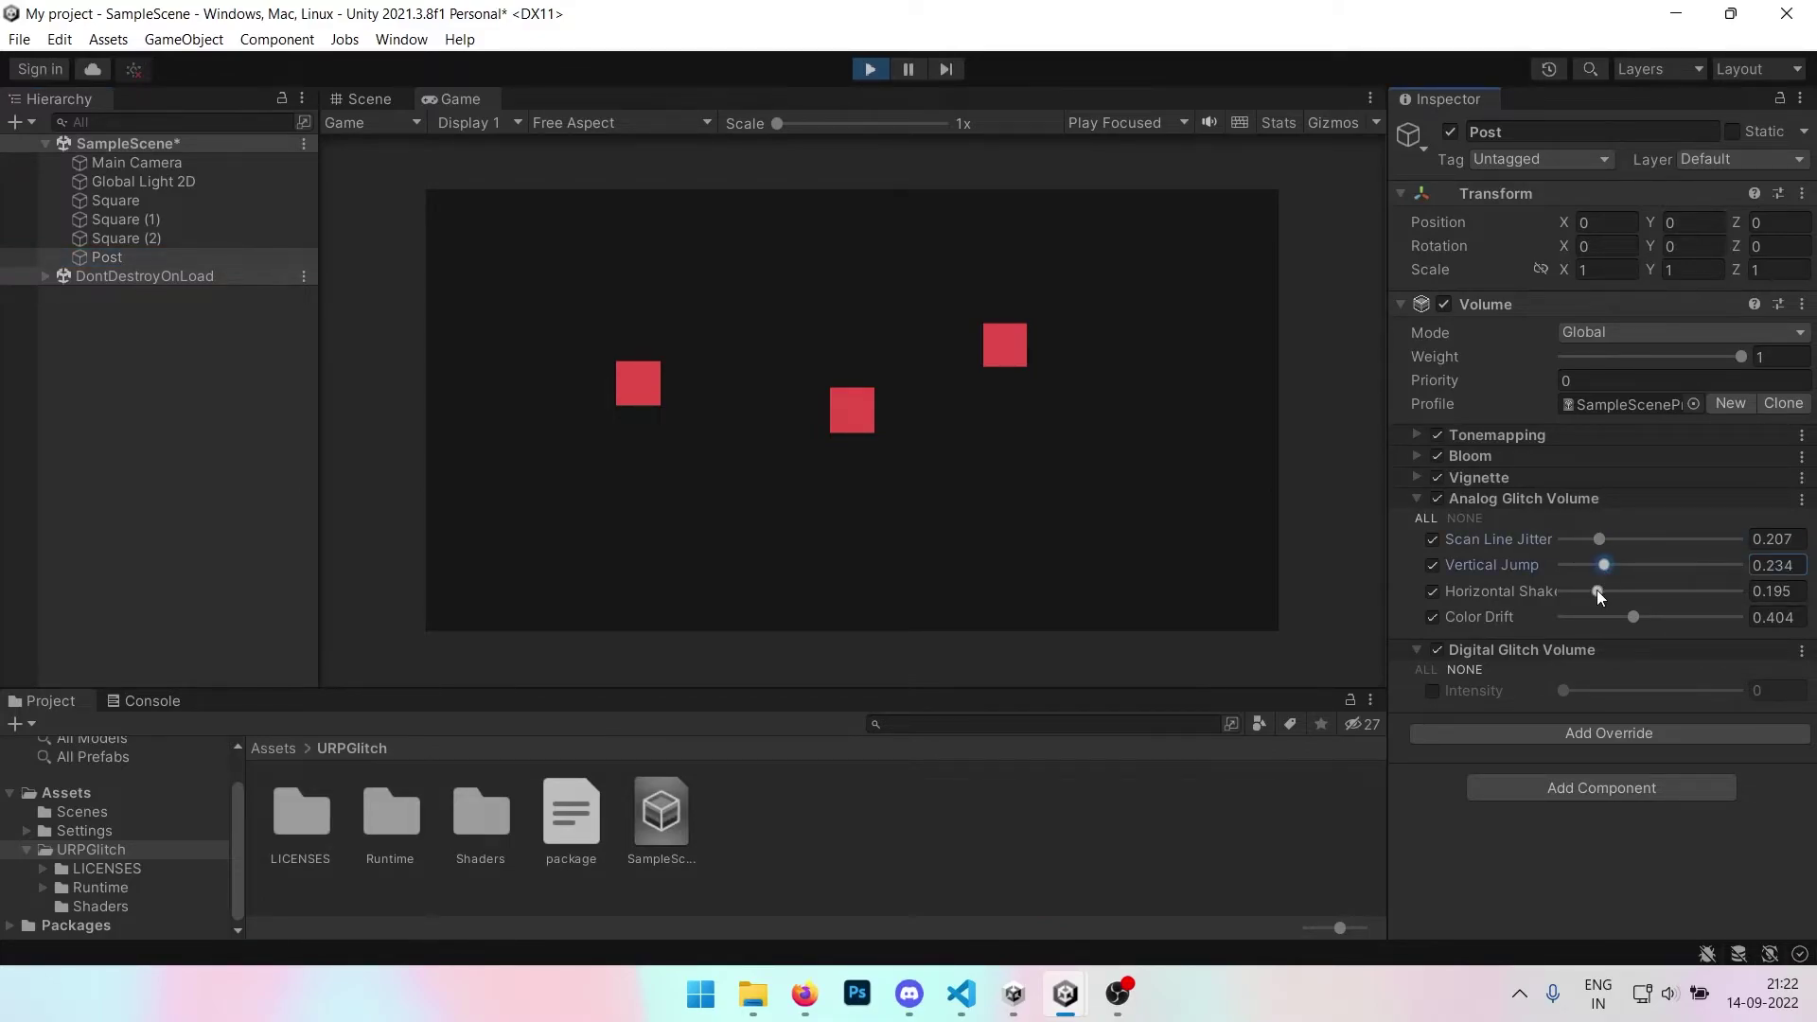
Enable camera Post Processing with FXAA anti-aliasing, then lower Color Drift to 0.087 on Post
click(221, 168)
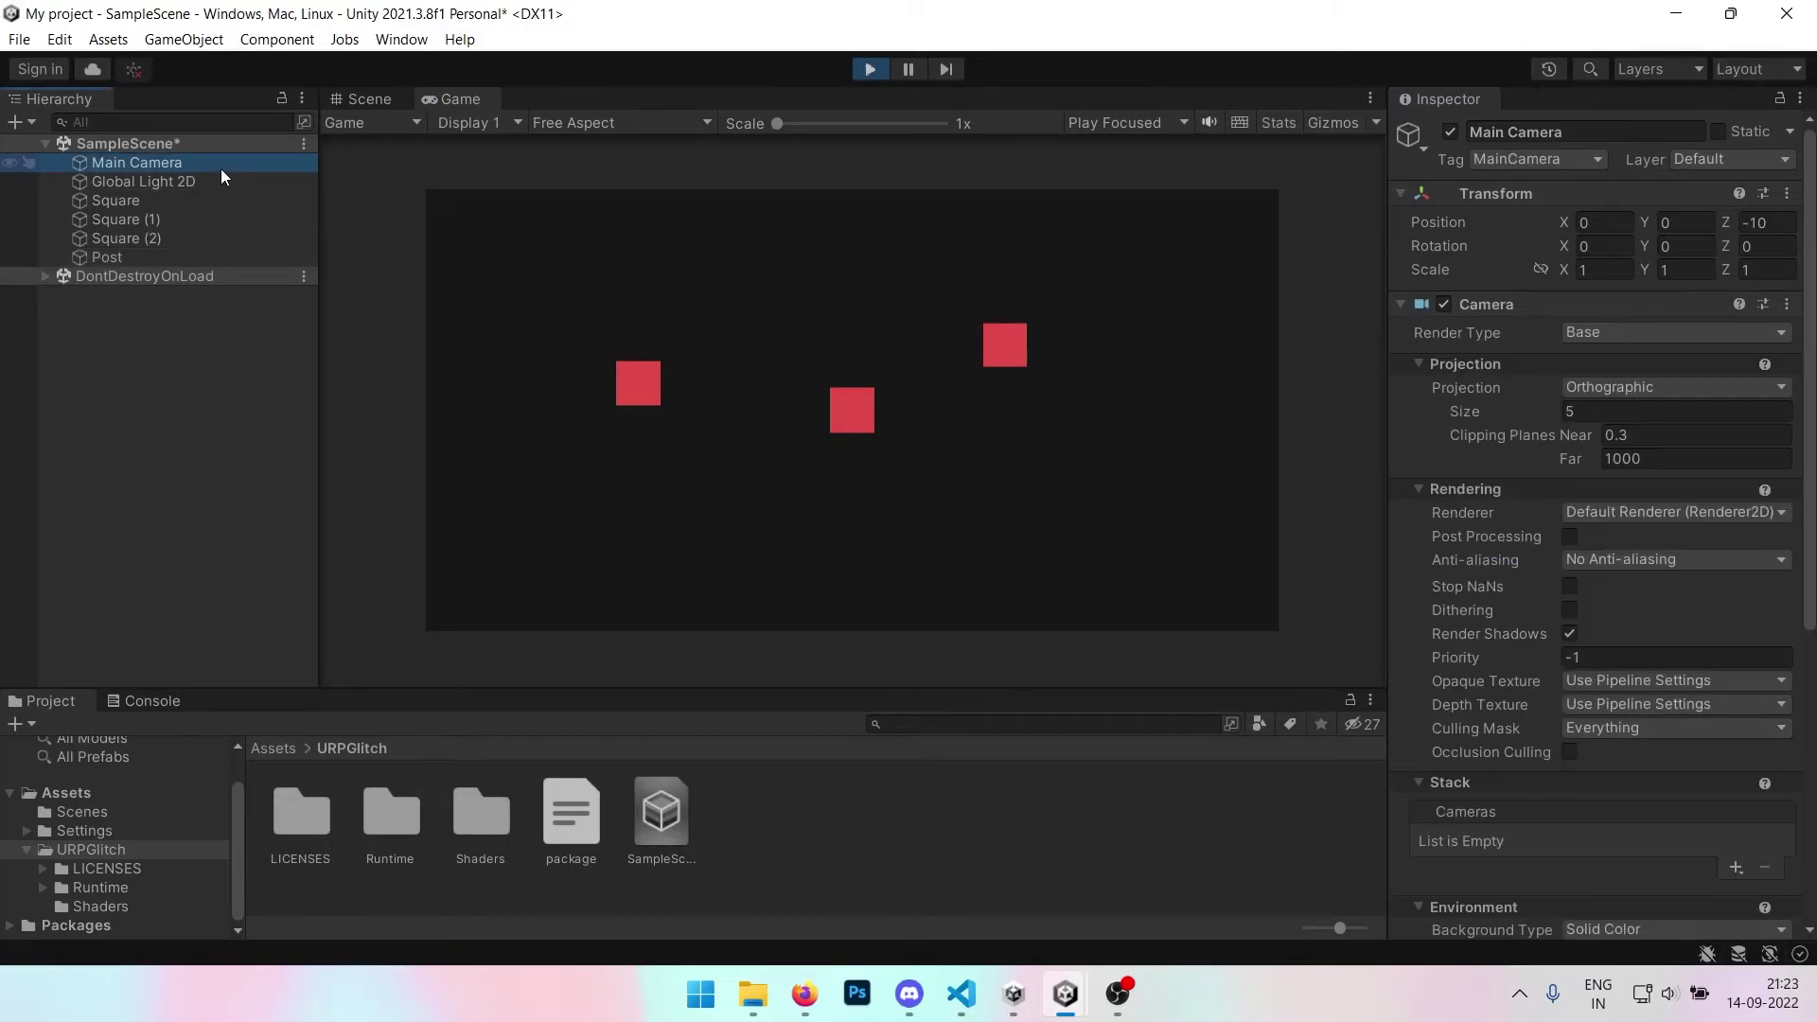
click(1569, 536)
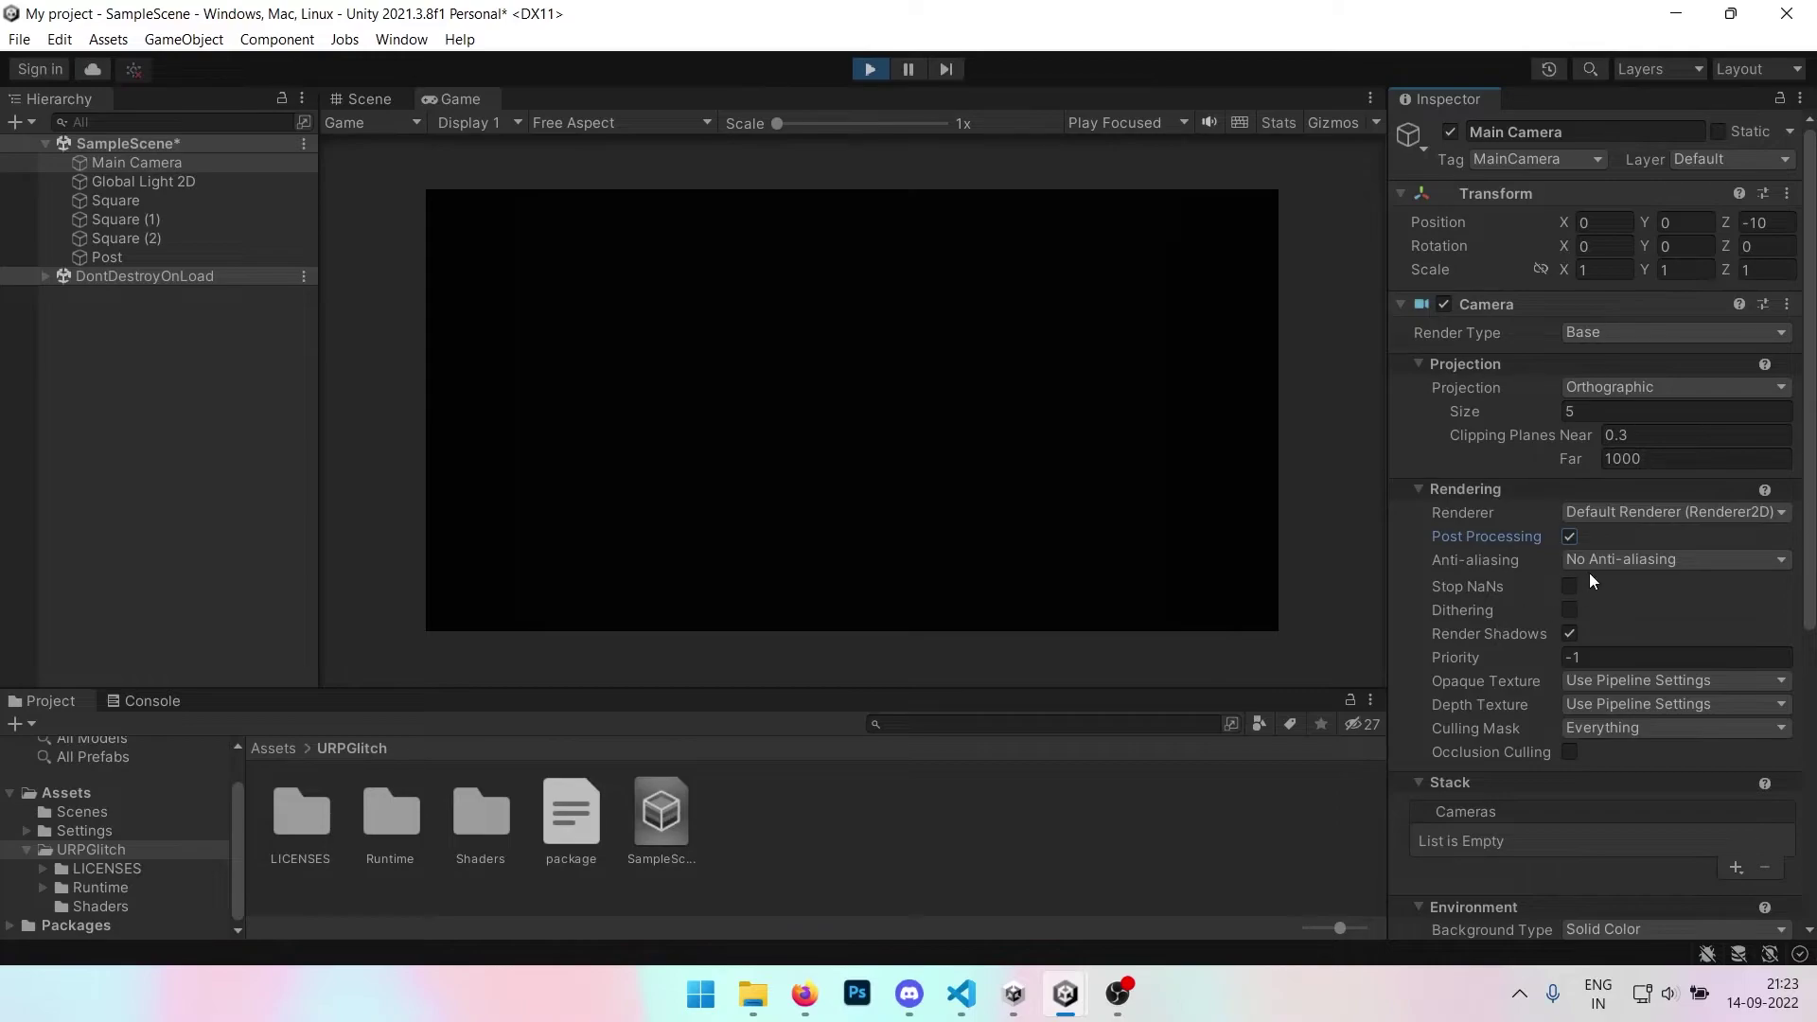
click(1590, 563)
click(1590, 612)
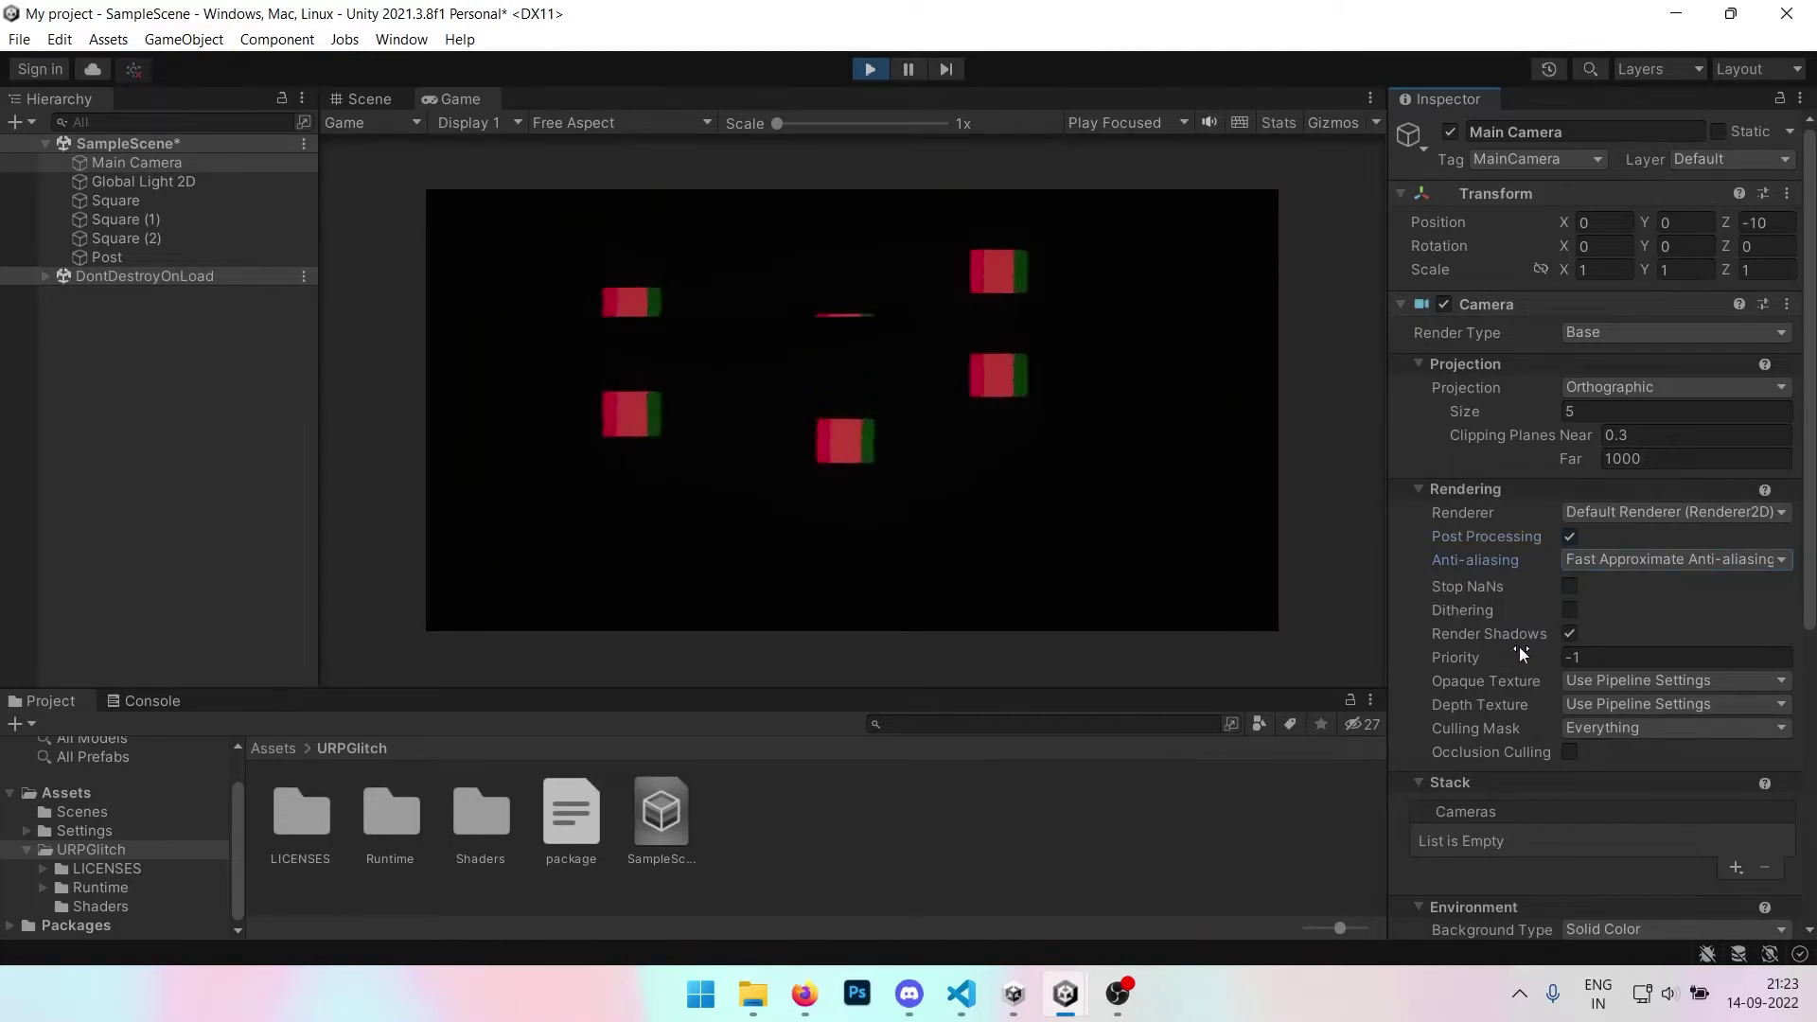
click(1639, 565)
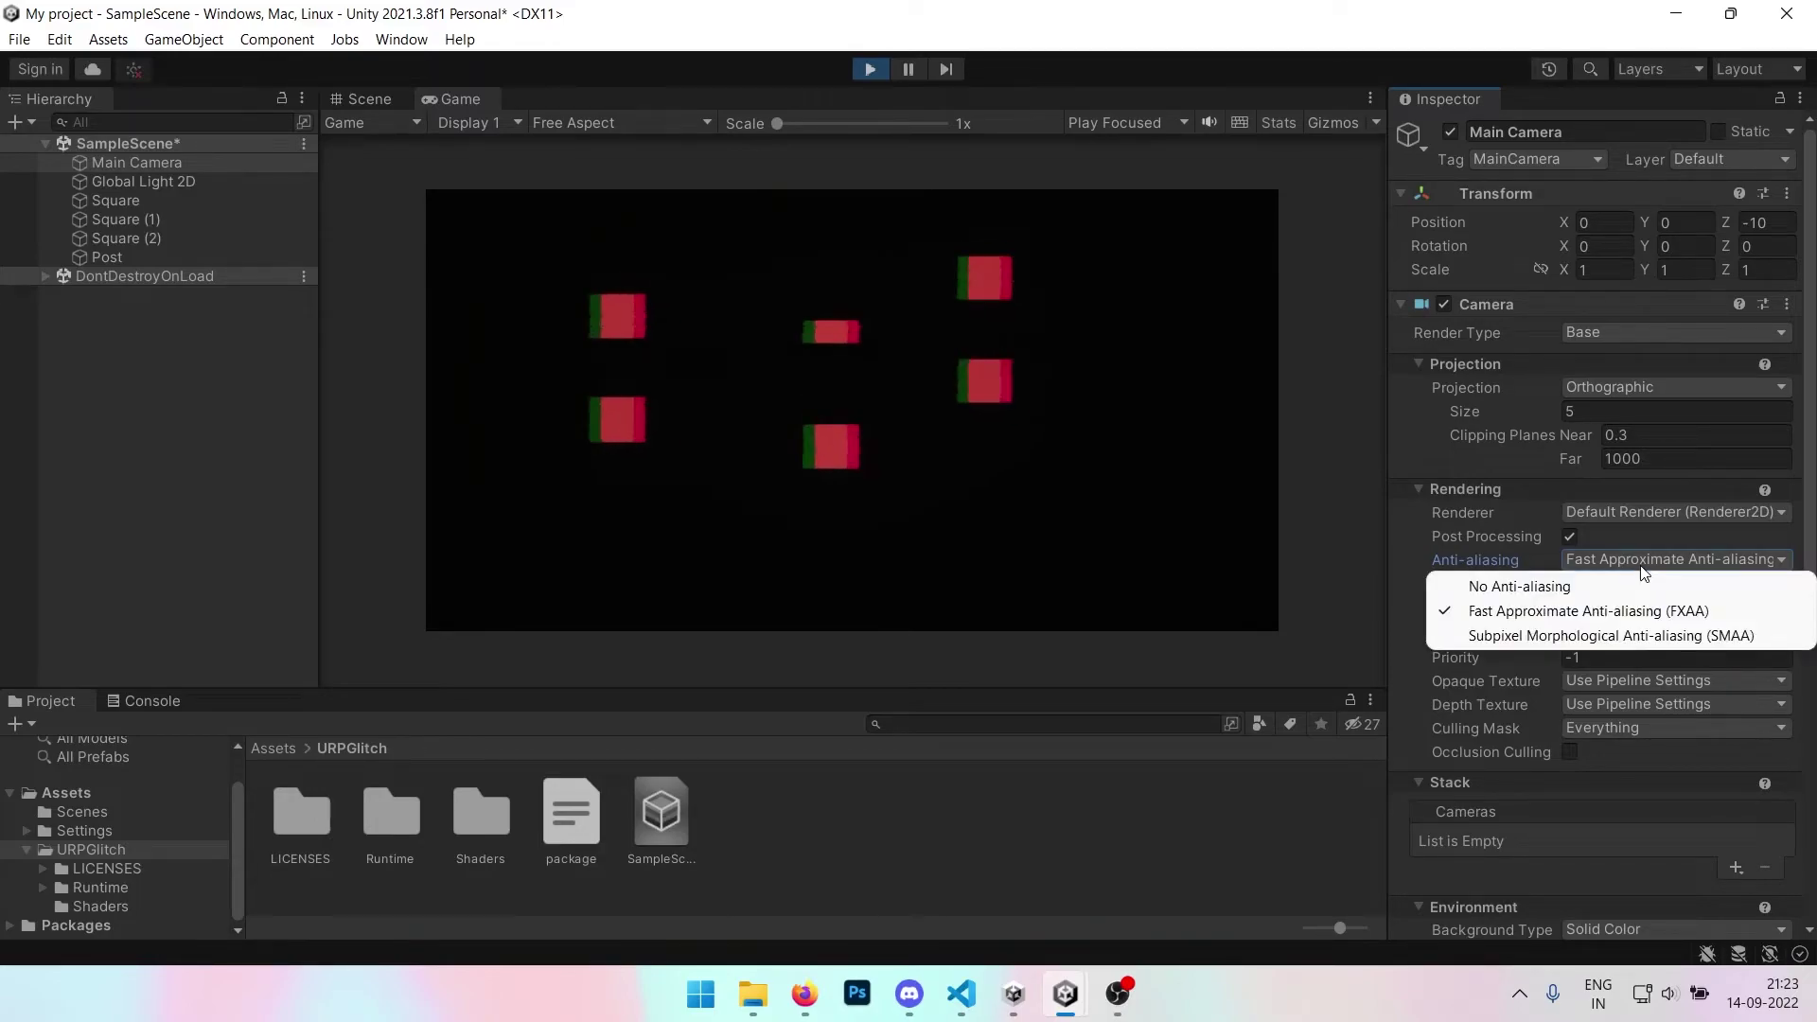
click(1613, 620)
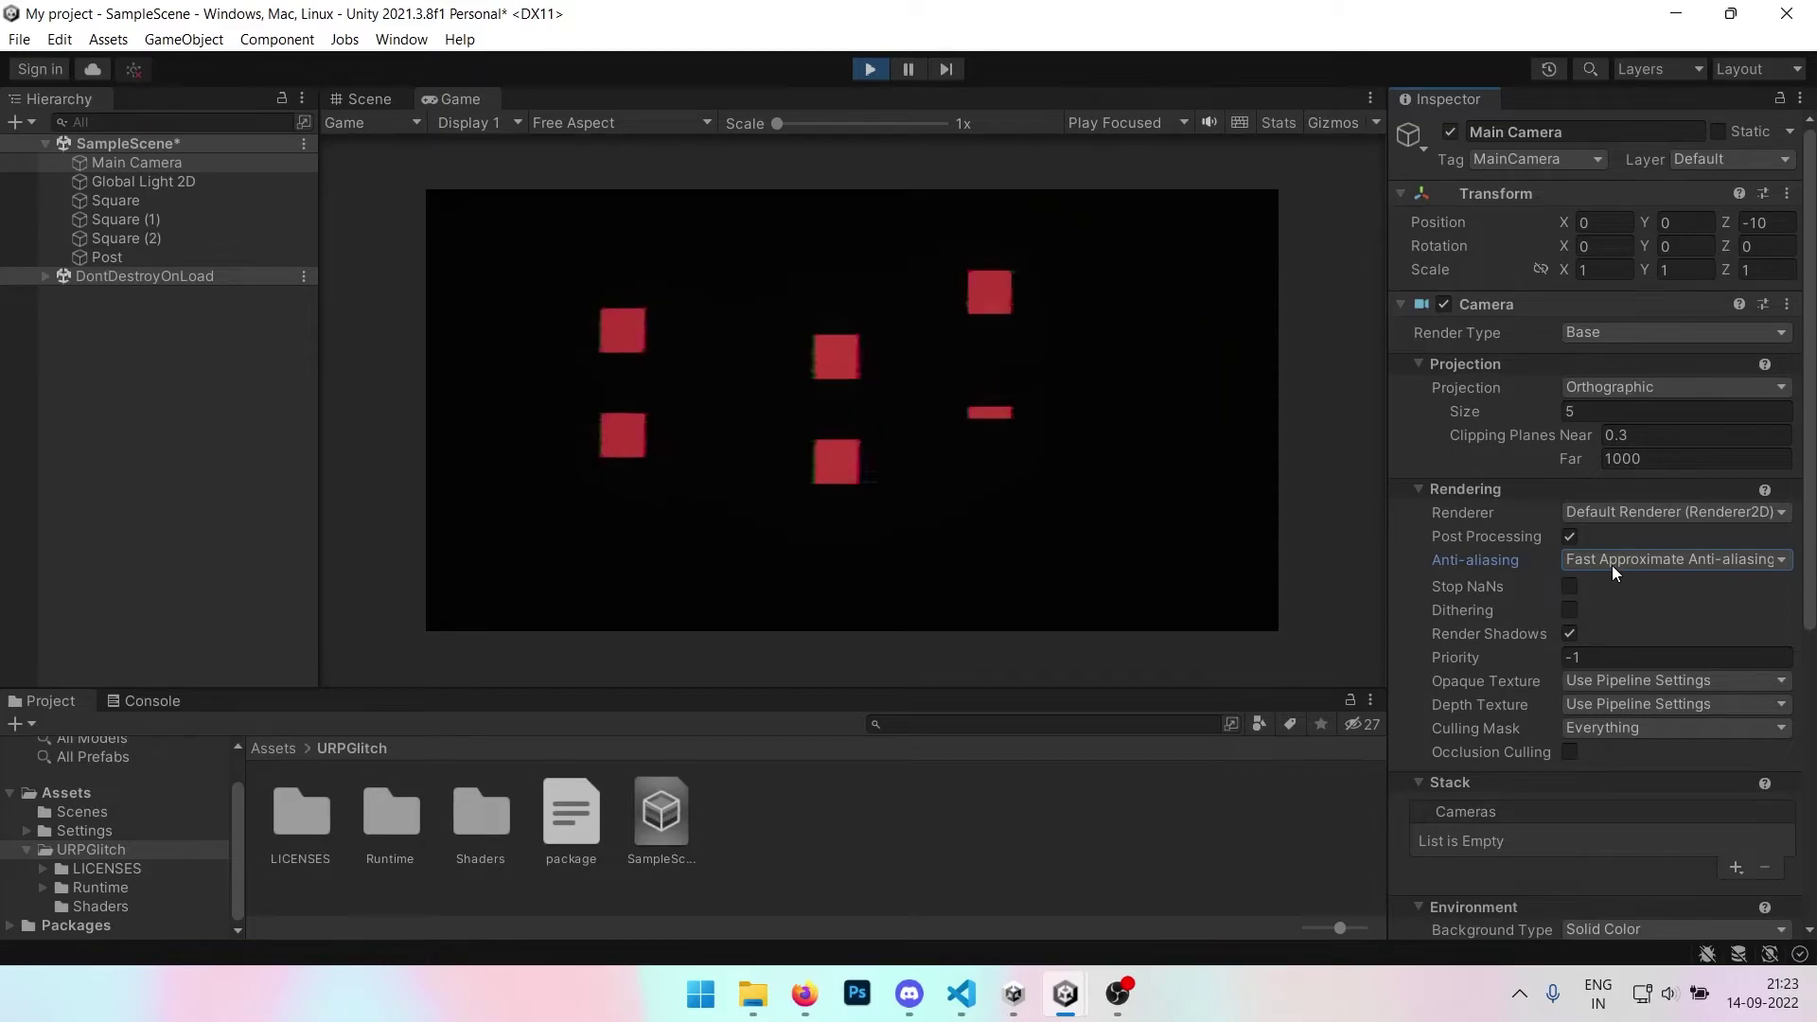
click(134, 260)
drag(1626, 617, 1571, 539)
Lower Horizontal Shake to 0.053 and enable and raise the Digital Glitch Intensity override
click(1578, 617)
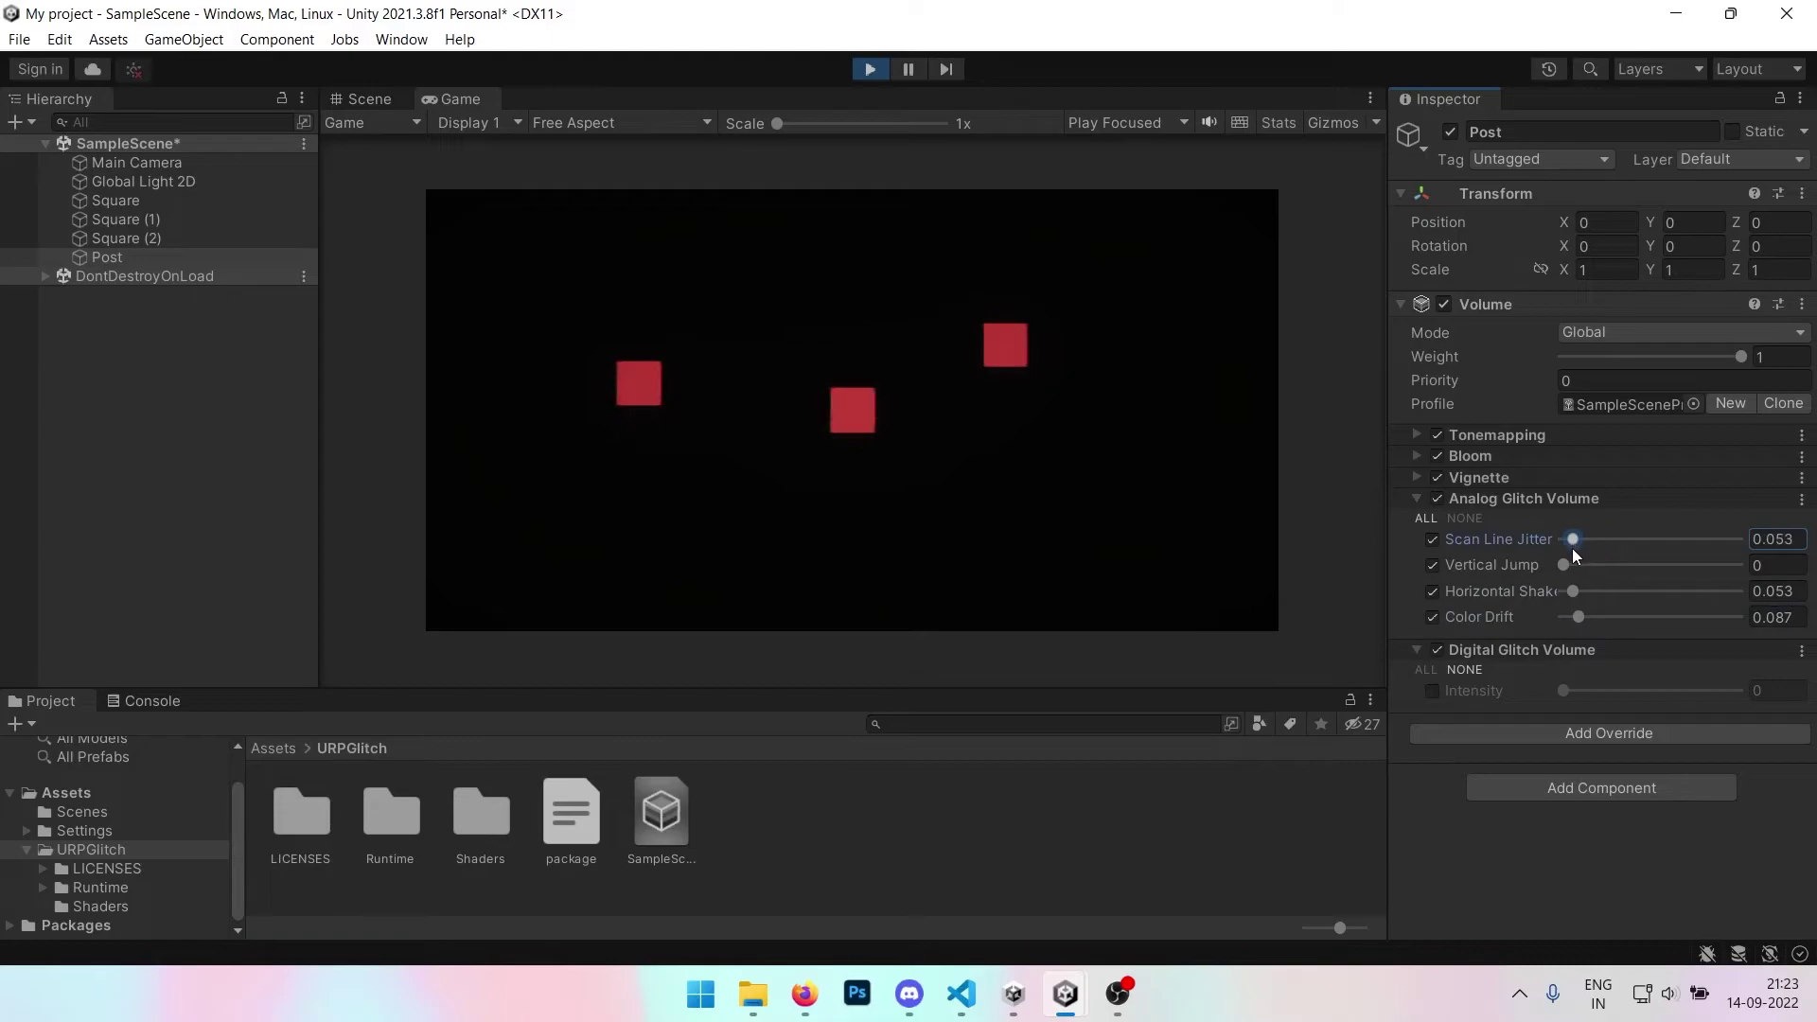
click(1432, 692)
mouse_move(1563, 692)
mouse_down()
mouse_move(1628, 689)
mouse_move(1554, 695)
mouse_up()
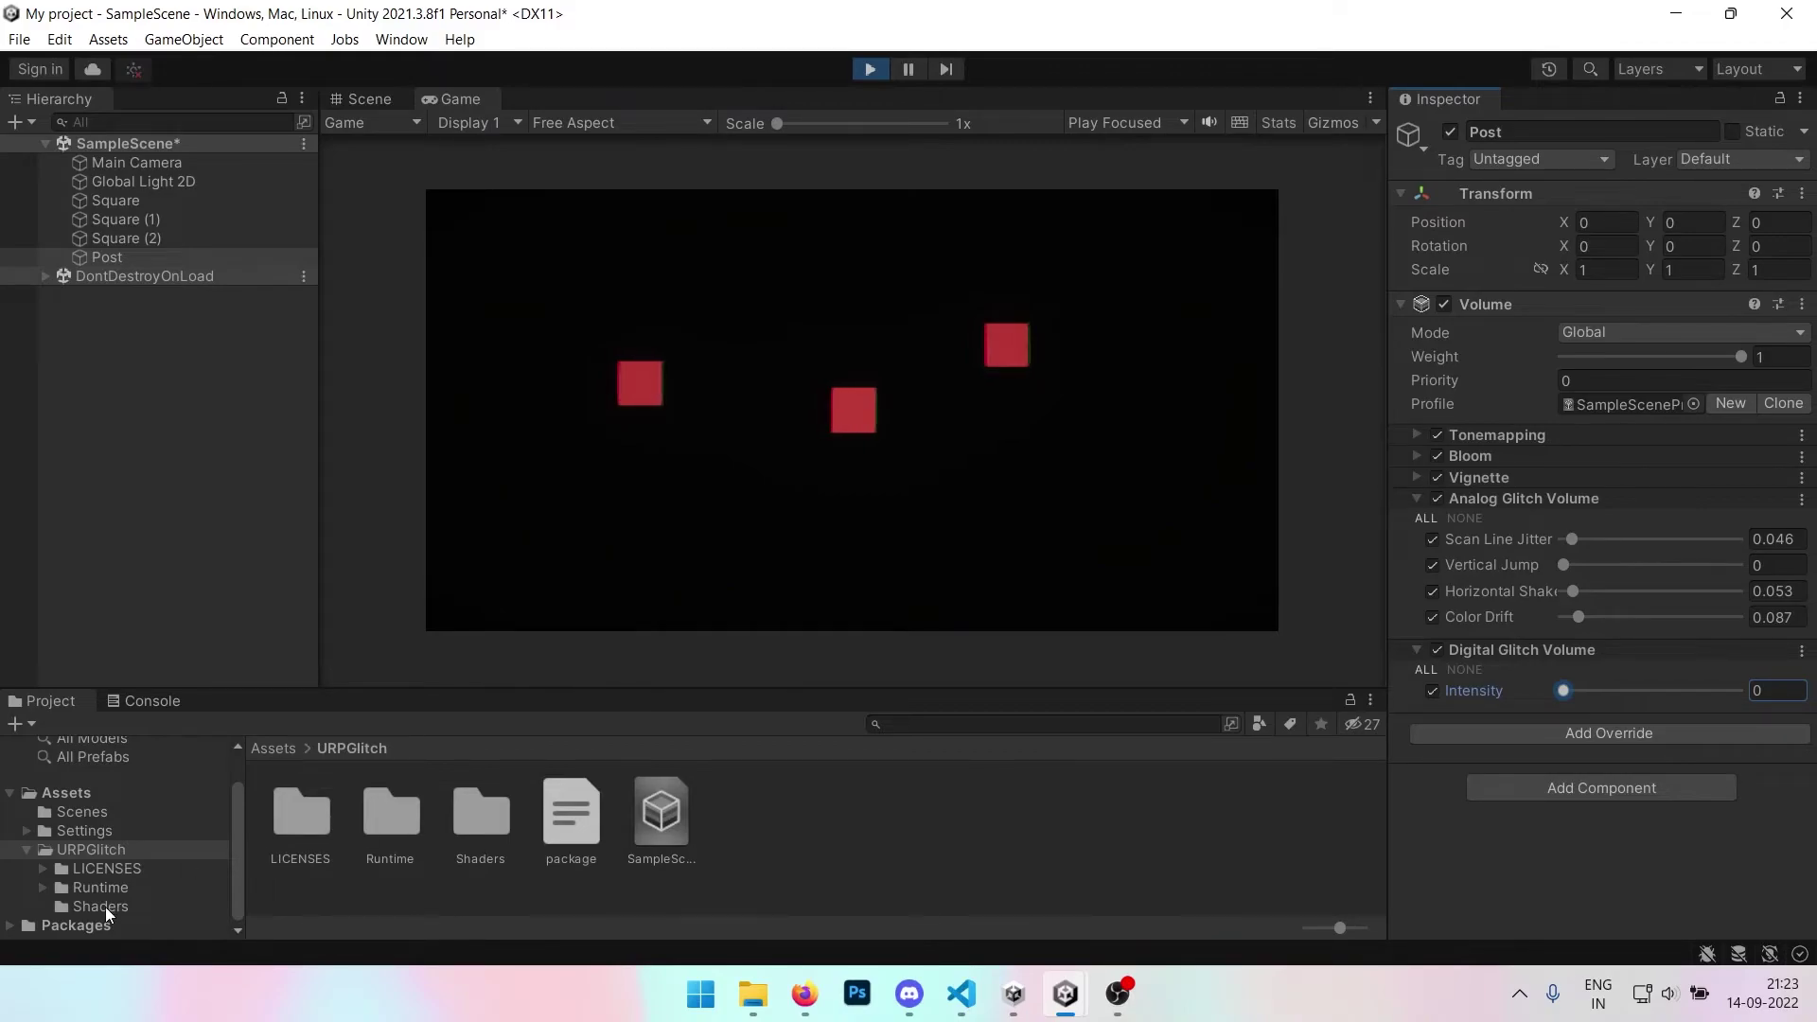
Check Renderer2D's glitch features in Settings, then return to Post and the URPGlitch folder
click(104, 833)
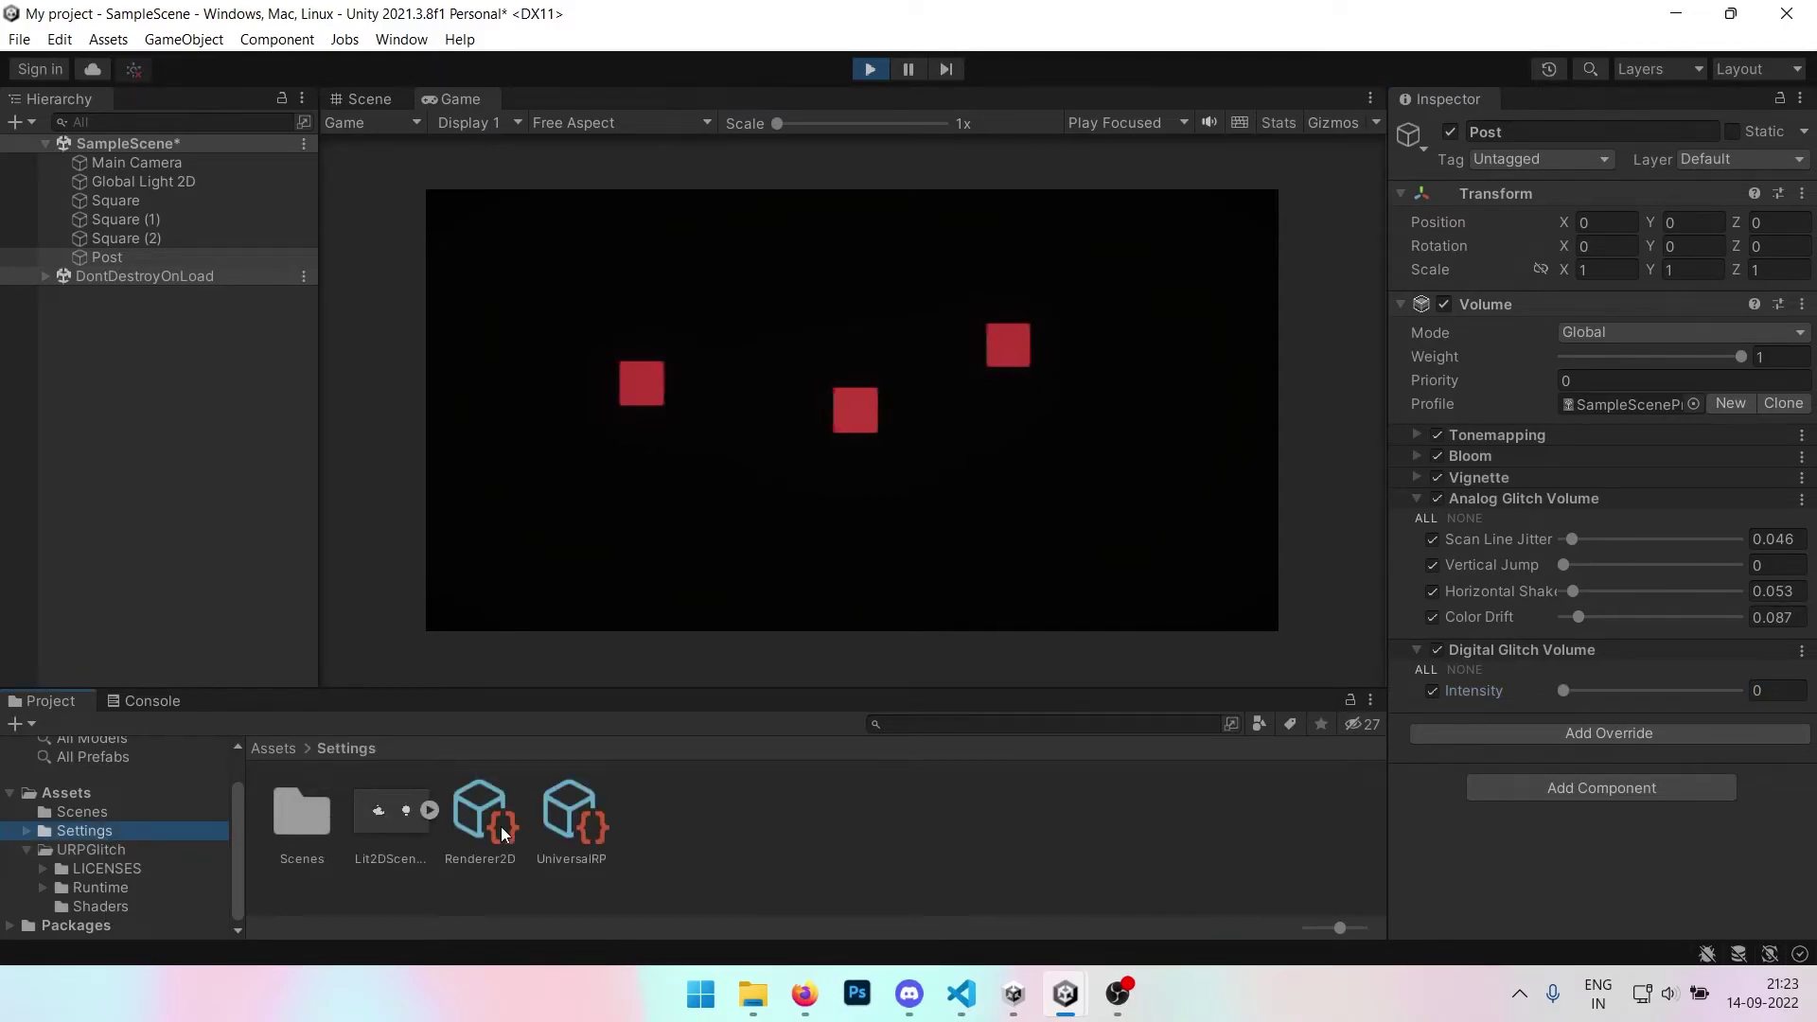
click(502, 828)
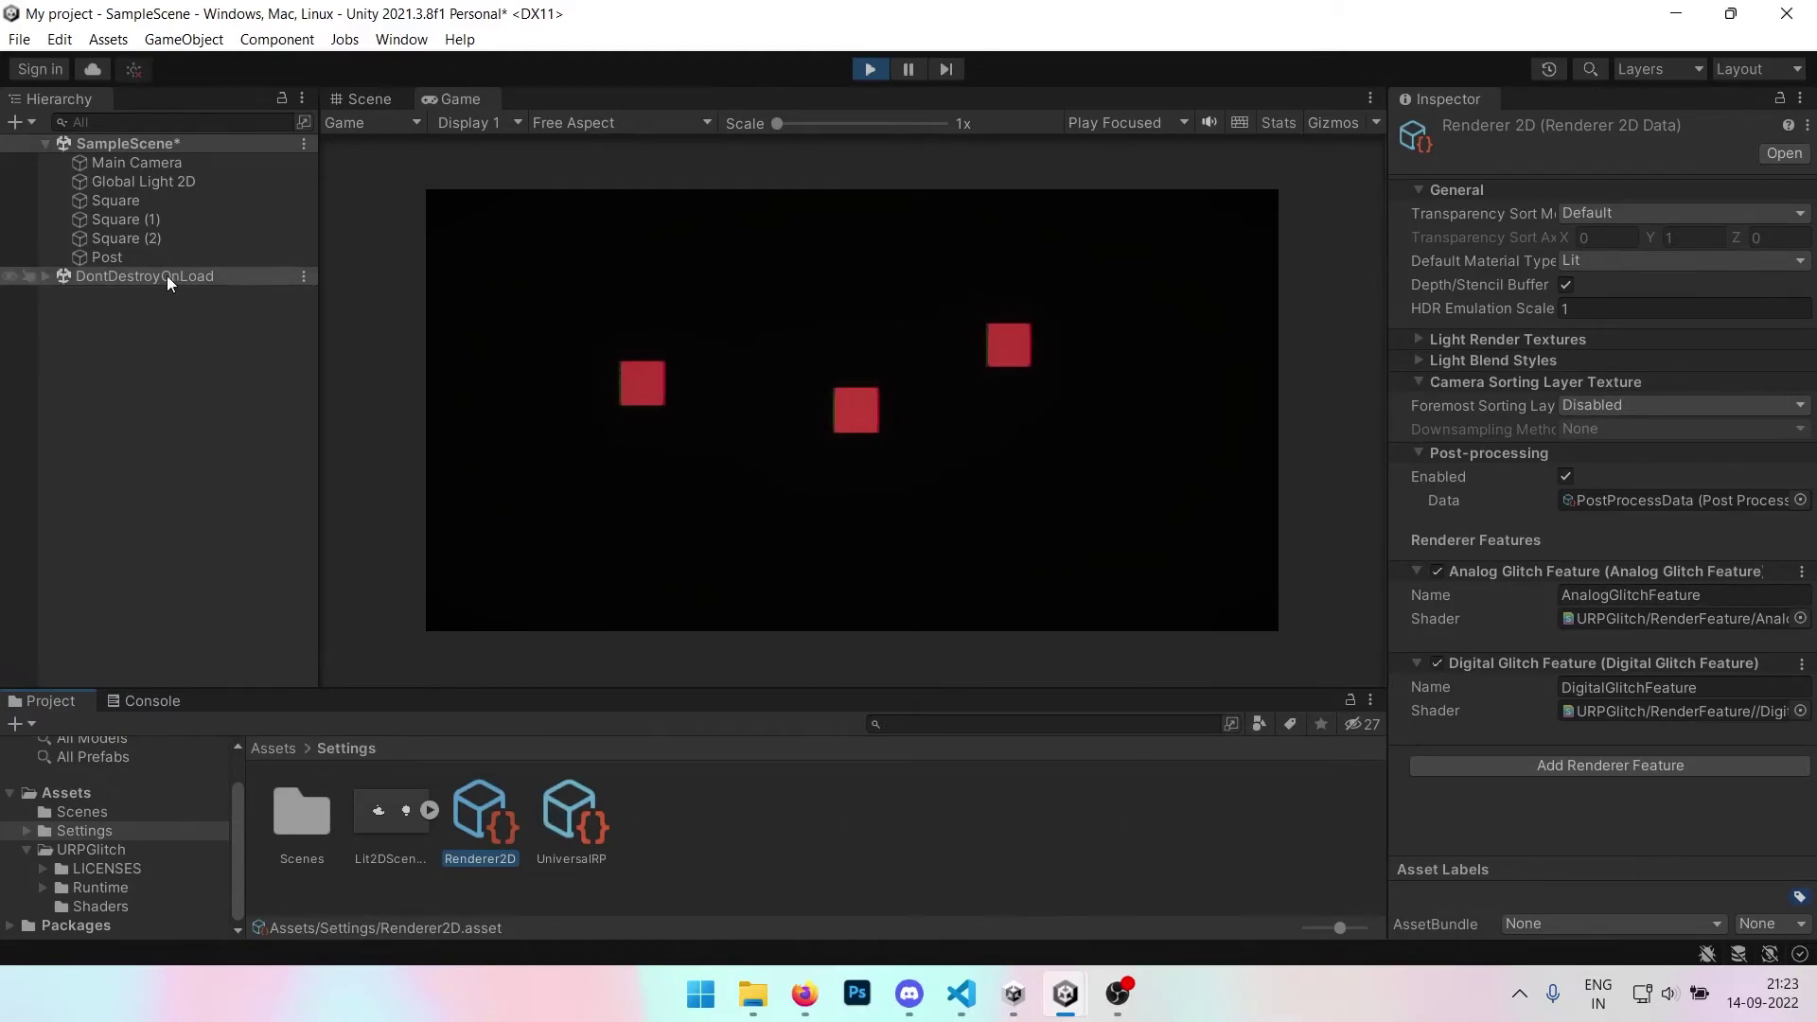
click(144, 256)
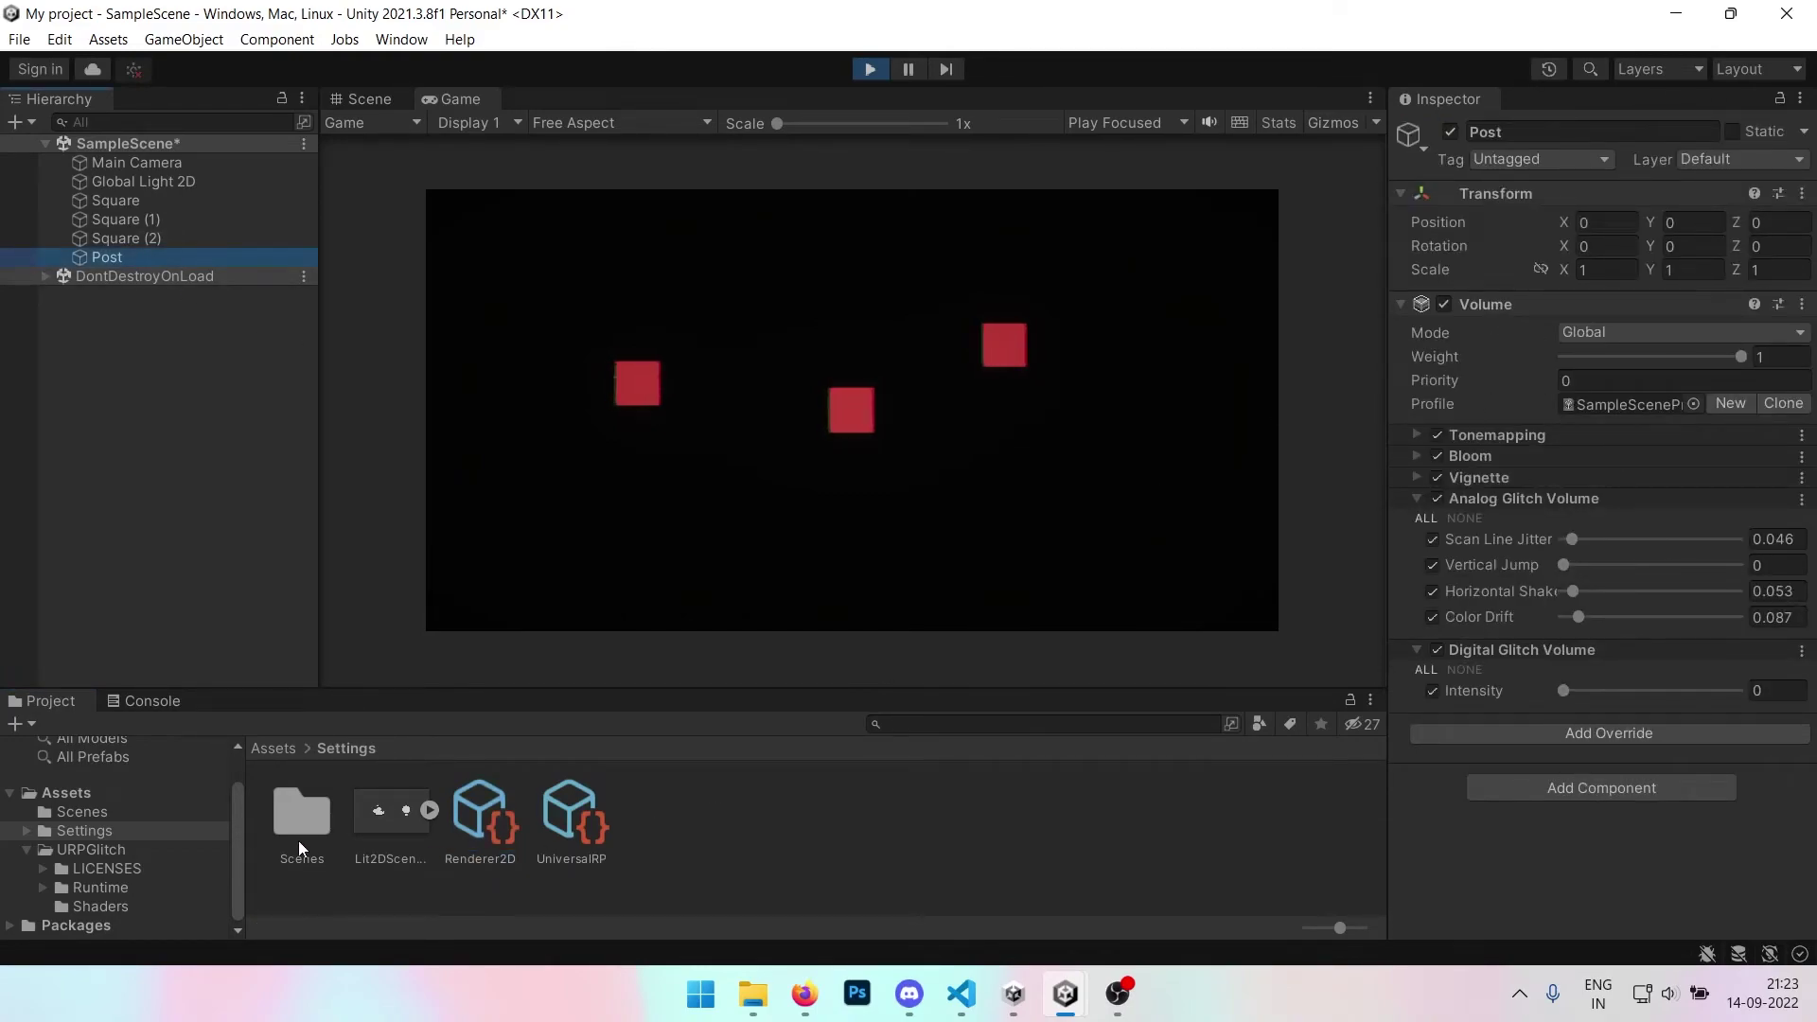
click(123, 850)
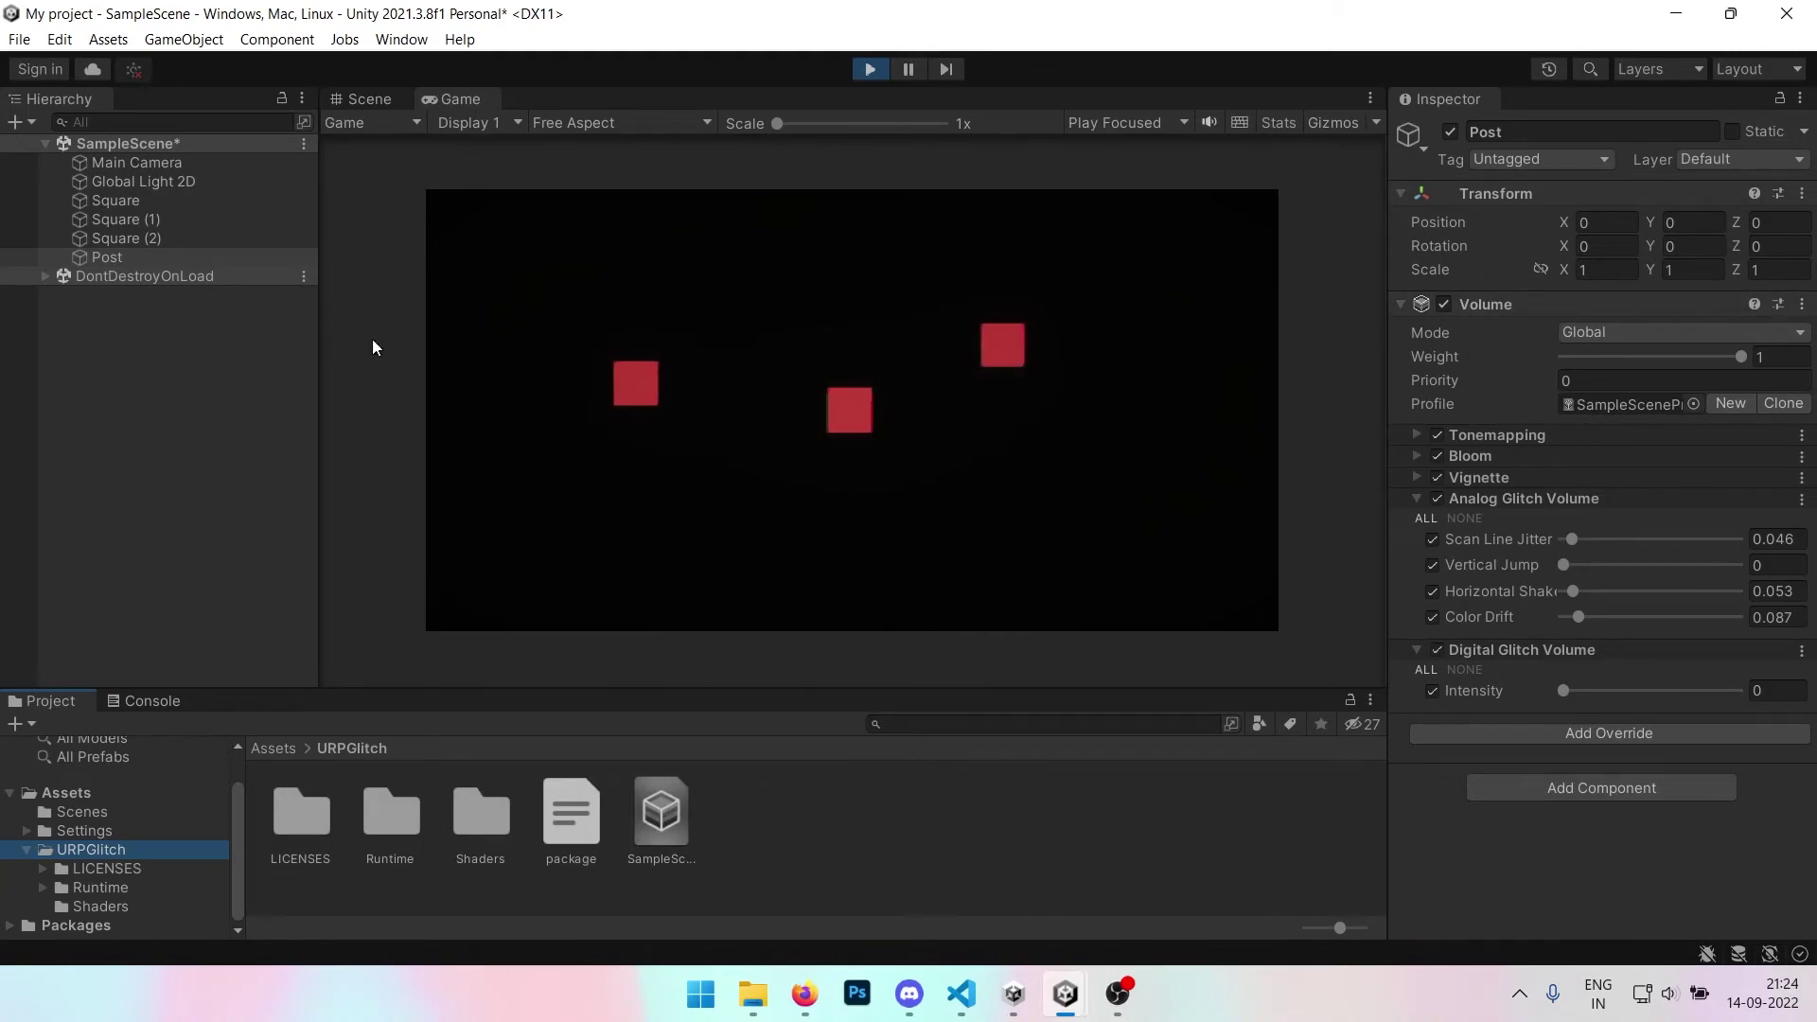
Select Main Camera and review its settings: post processing on, Fast Approximate Anti-aliasing
click(223, 161)
scroll(1560, 582, down, 1)
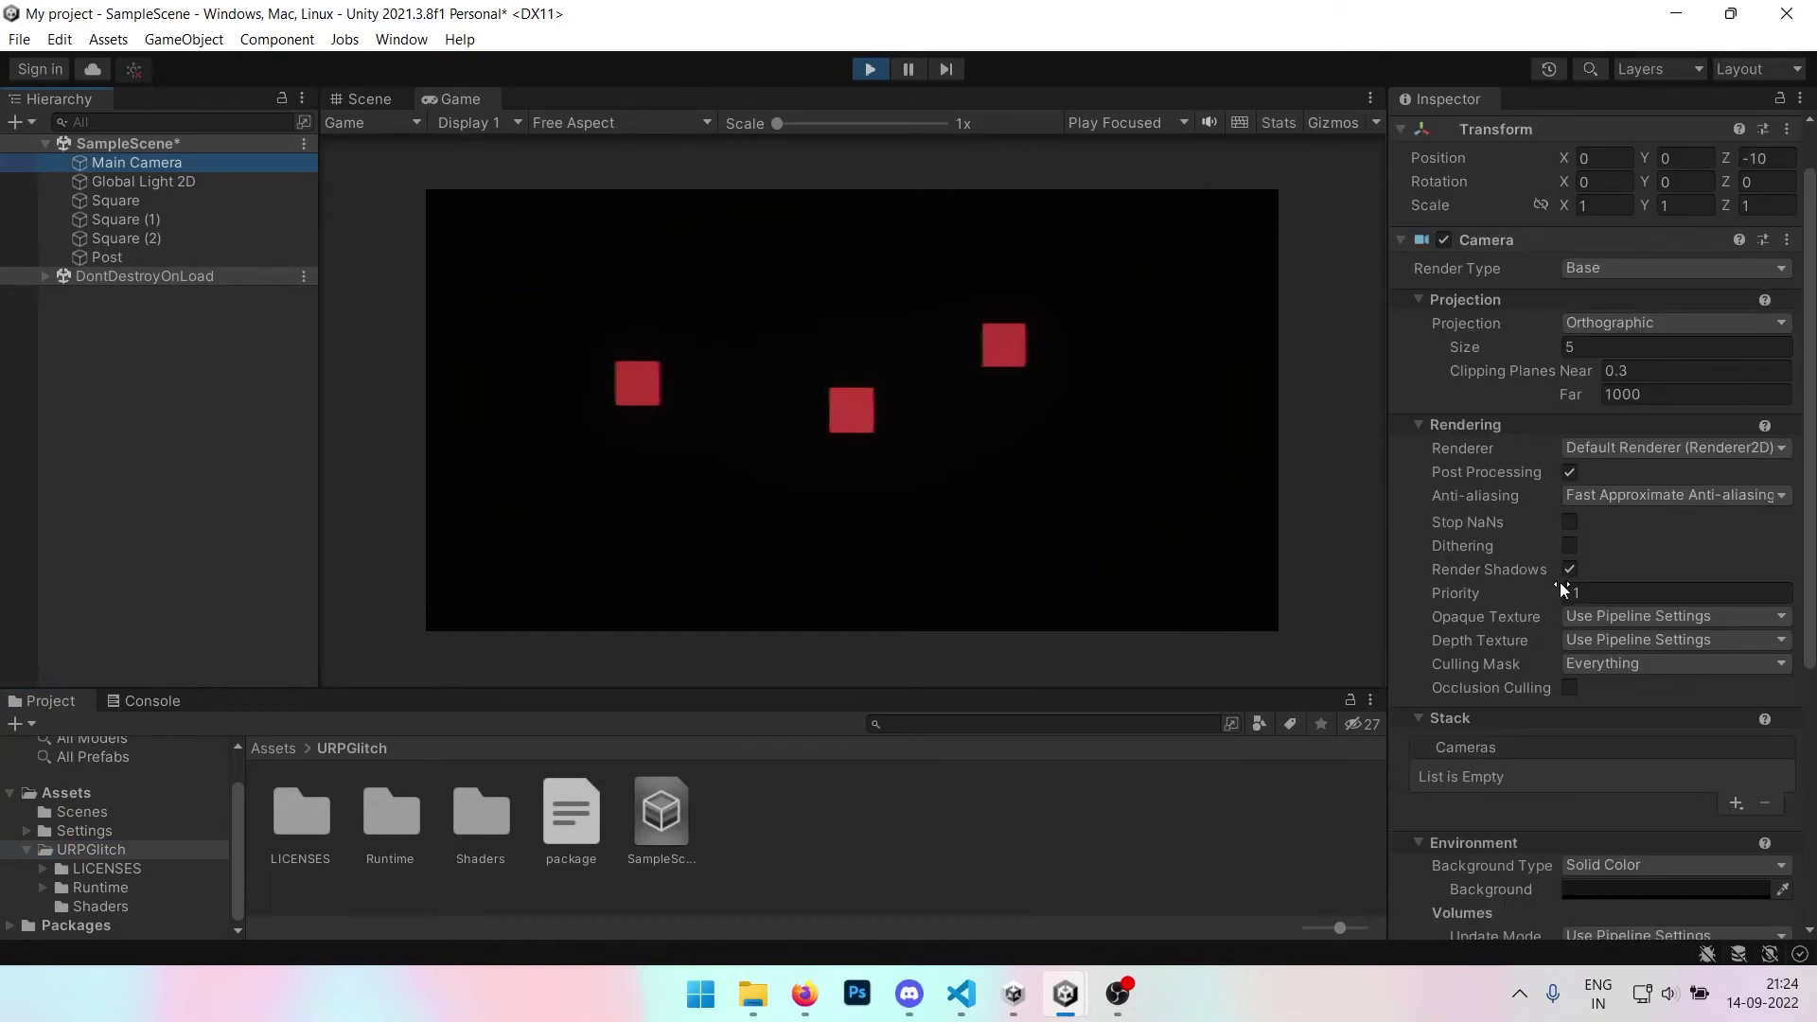